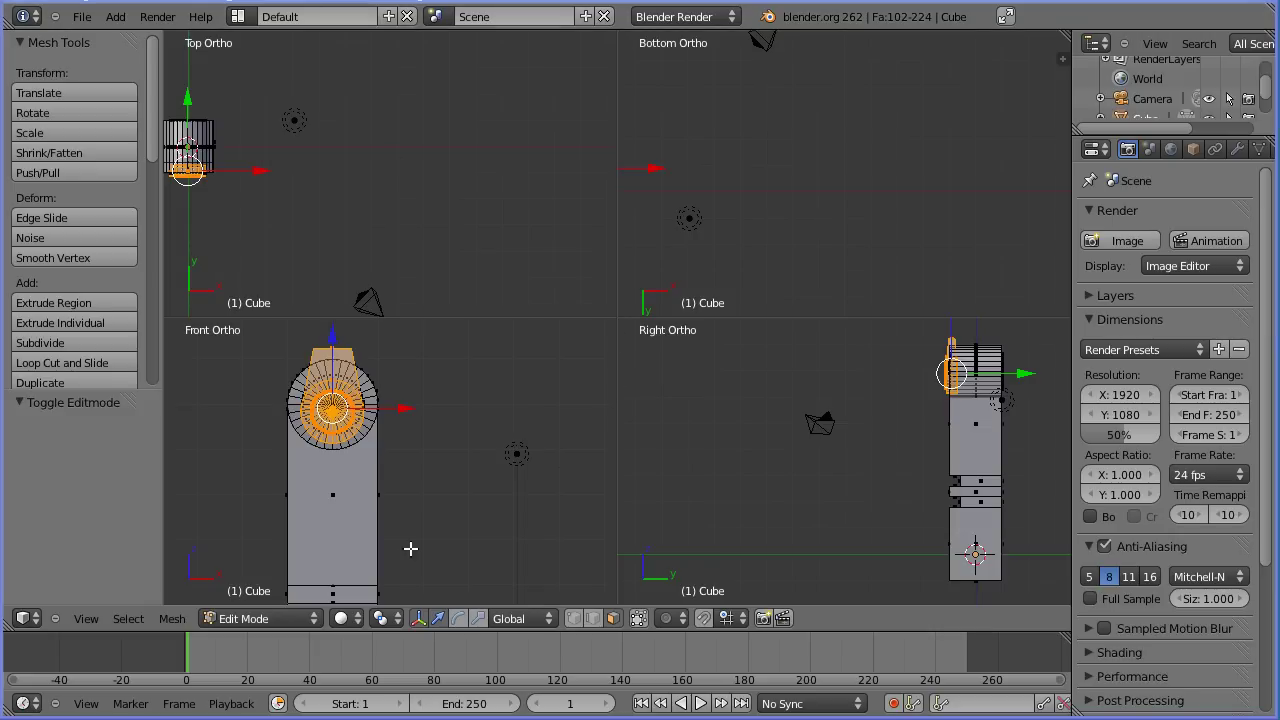
Return to Object Mode and collapse the quad view into a single viewport framed on the finger.
left_click(281, 614)
left_click(279, 603)
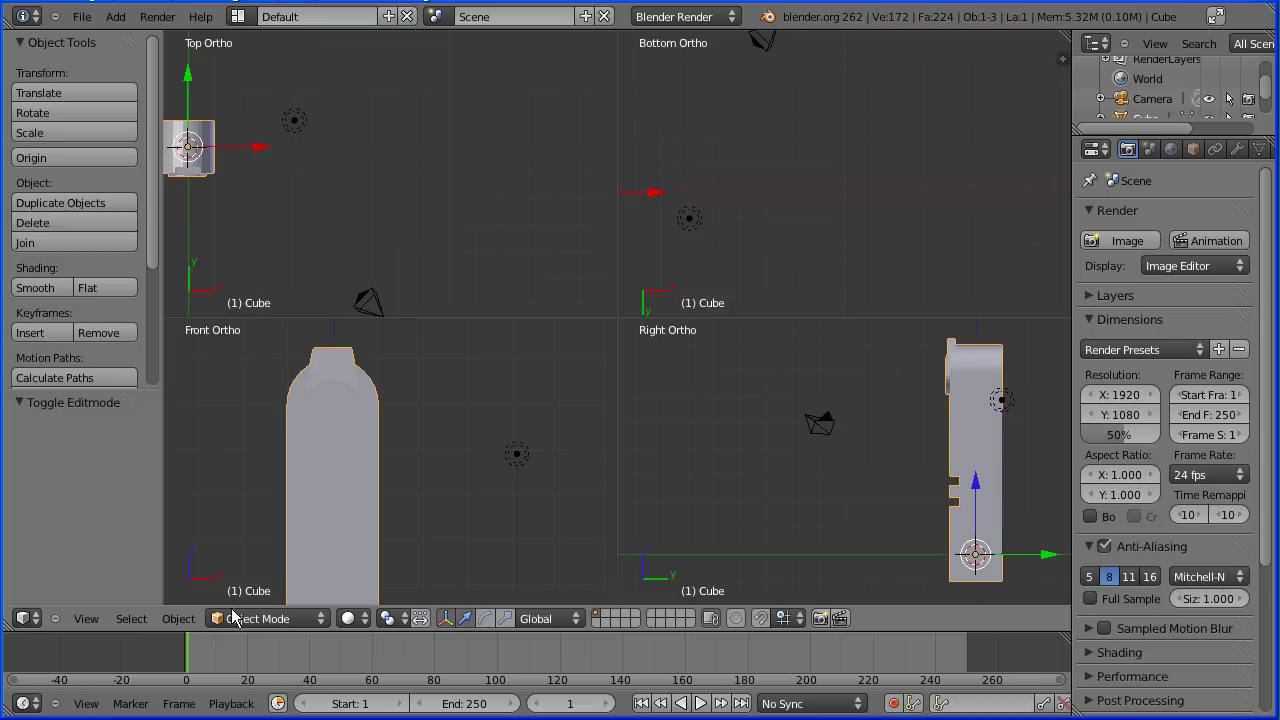
left_click(92, 620)
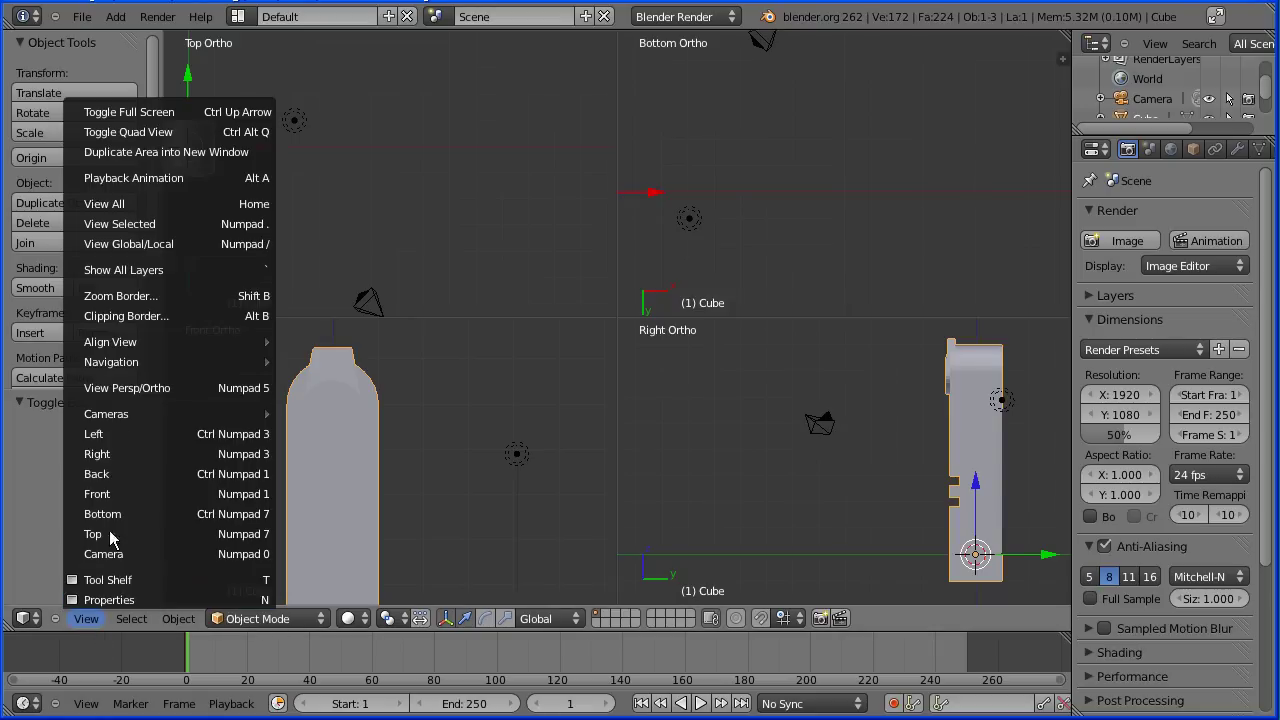
left_click(205, 132)
scroll(279, 255, "down", 4)
scroll(297, 298, "down", 1)
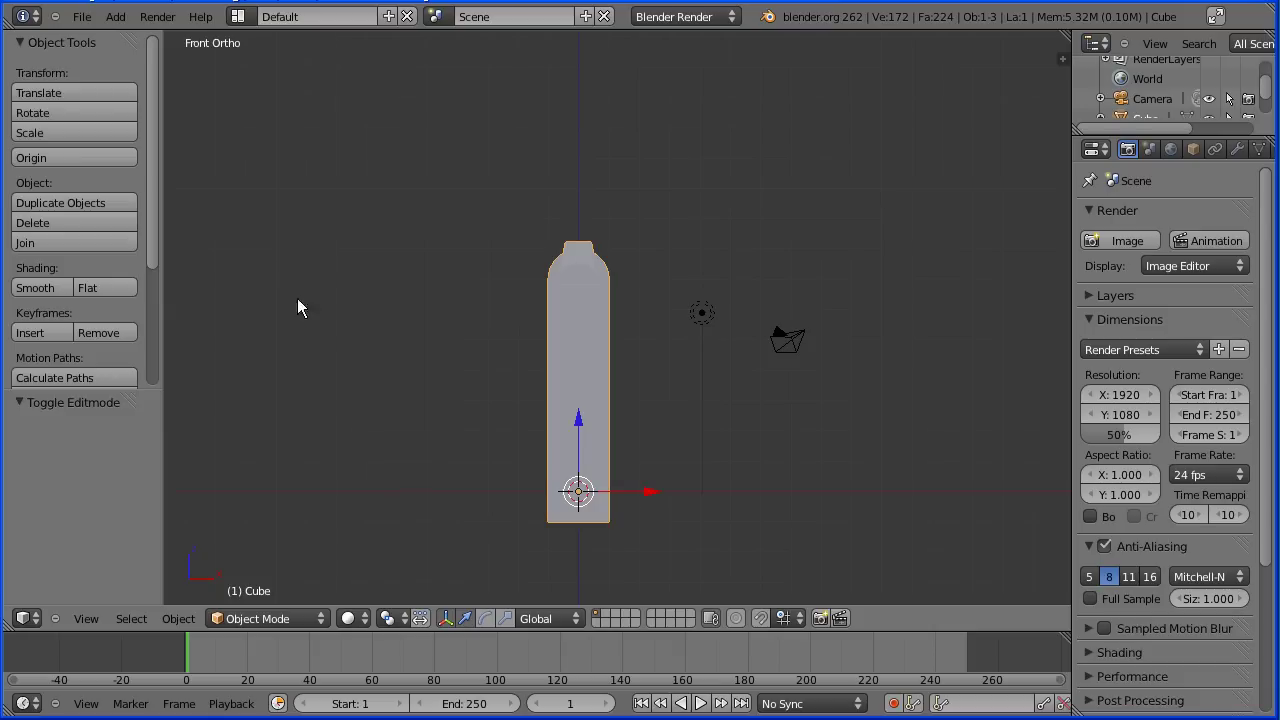
middle_click_drag(357, 471, 397, 335, "shift")
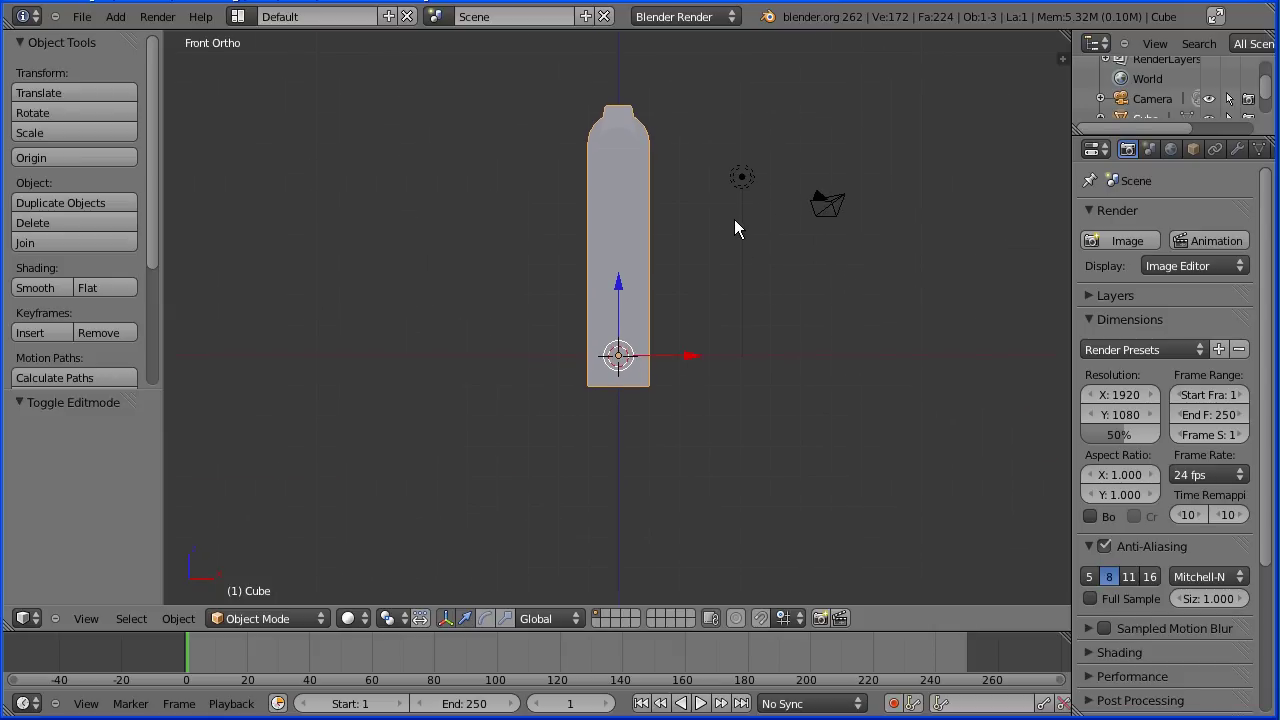
middle_click_drag(726, 213, 712, 216)
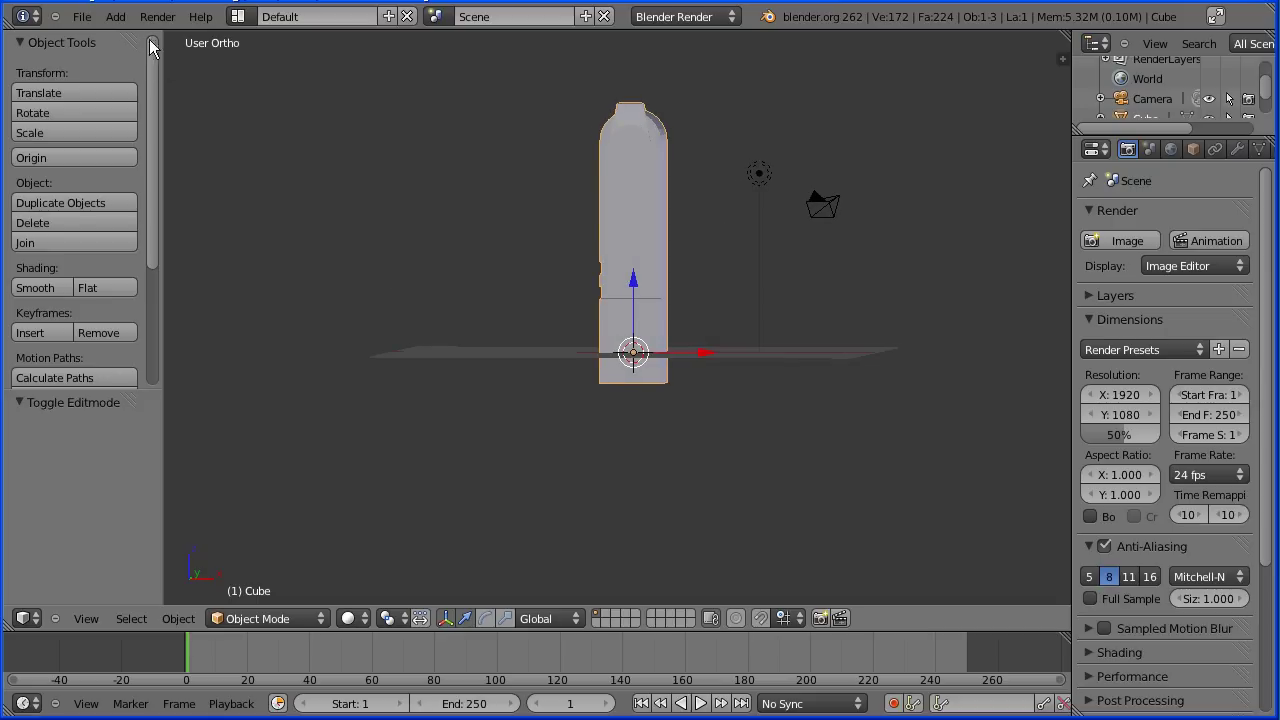
Add a cube scaled 4 on X and Z as a palm slab, then reselect the finger.
left_click(115, 16)
mouse_move(140, 37)
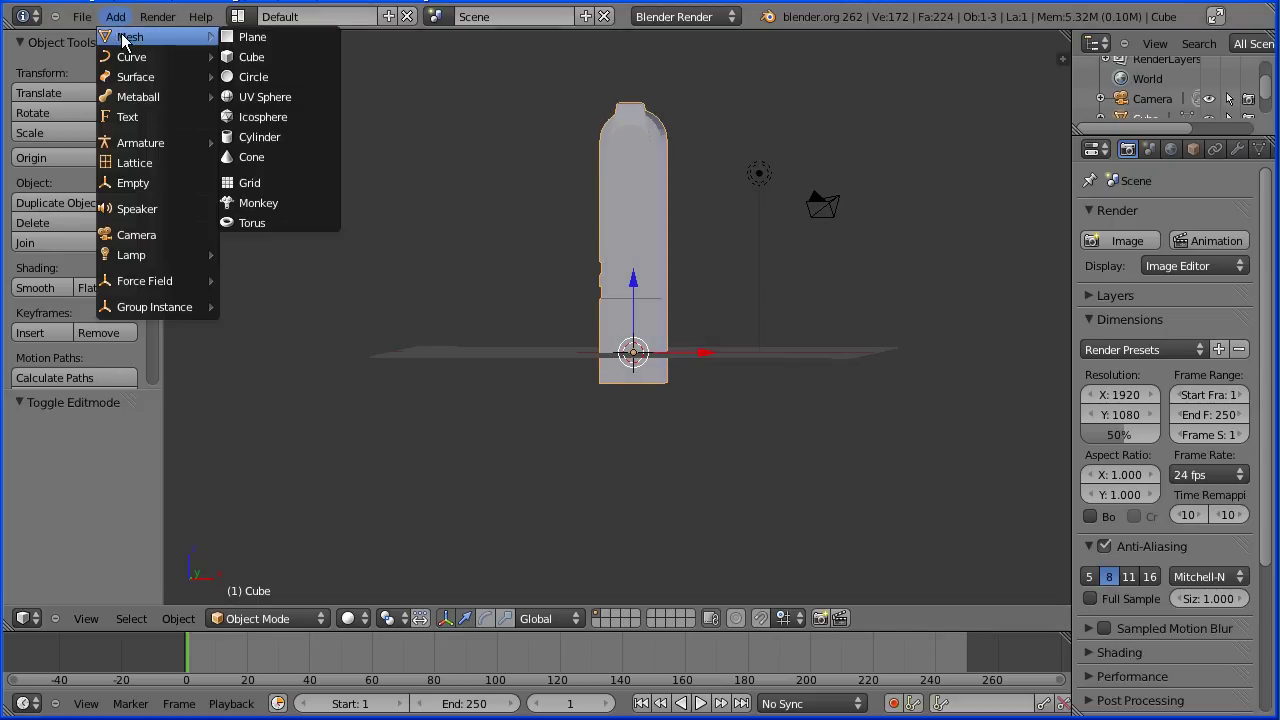
left_click(302, 58)
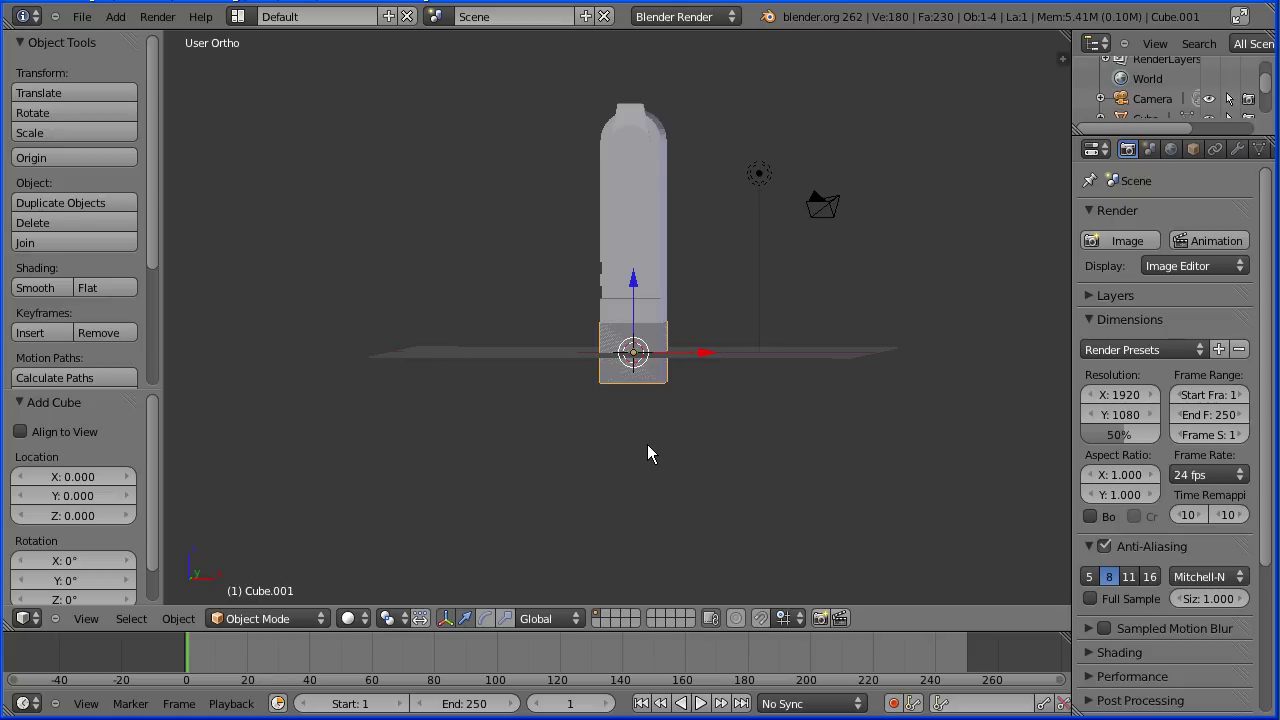
key("s")
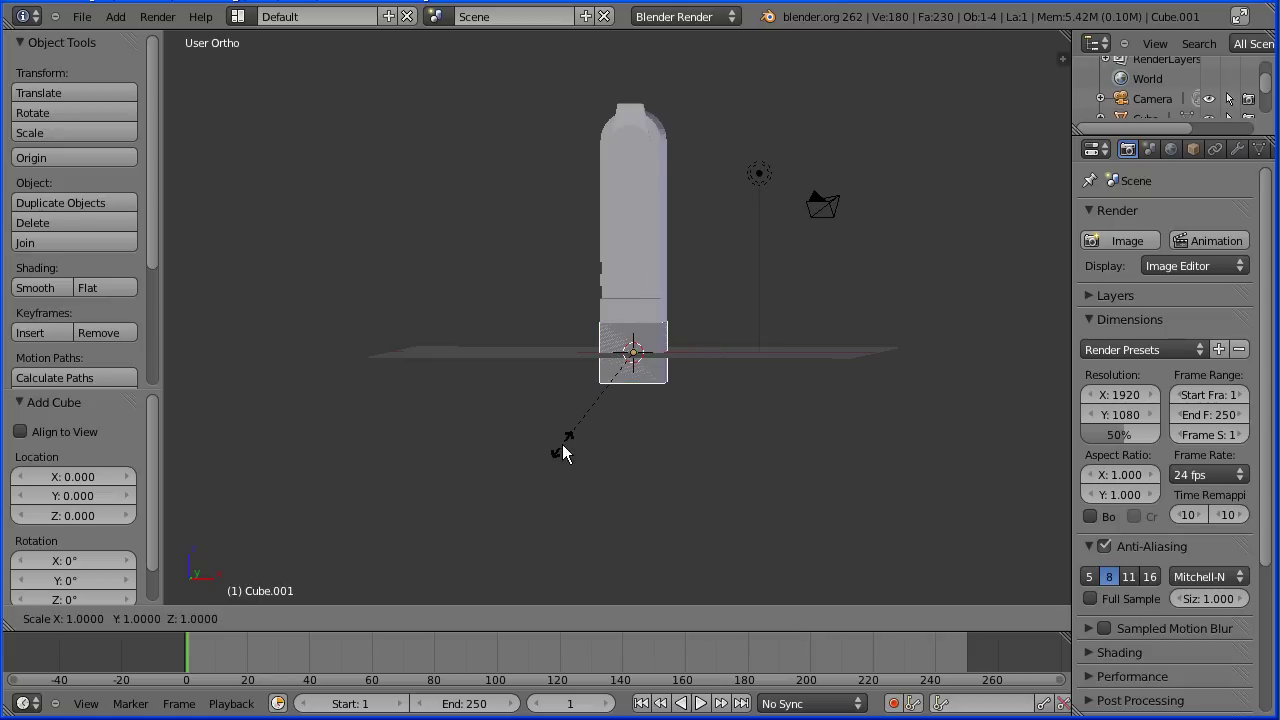
key("shift+y")
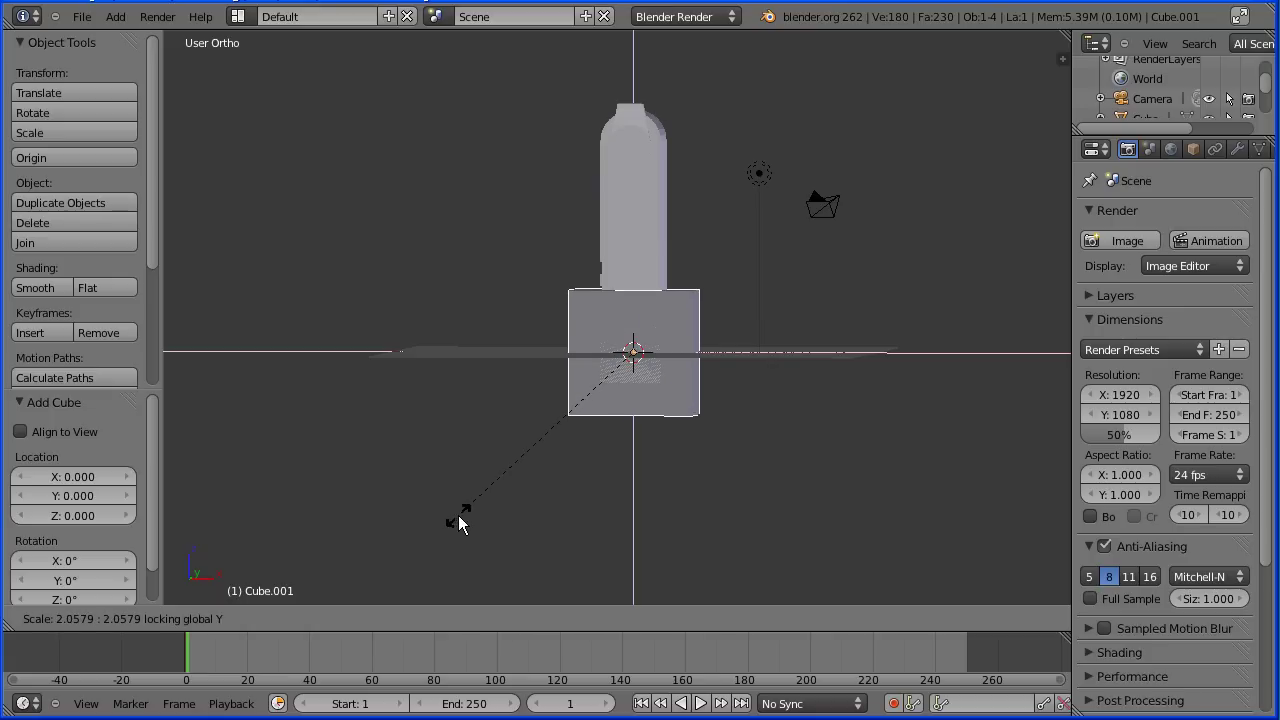
key("4")
key("Return")
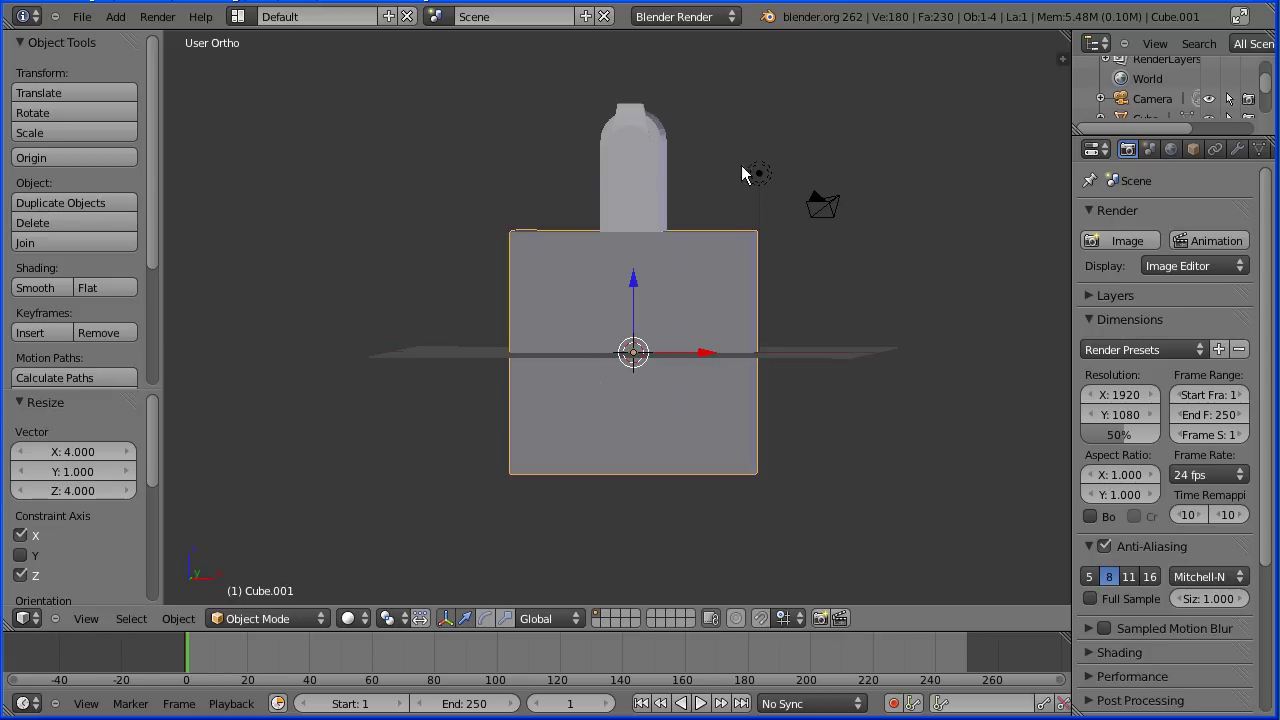
right_click(618, 221)
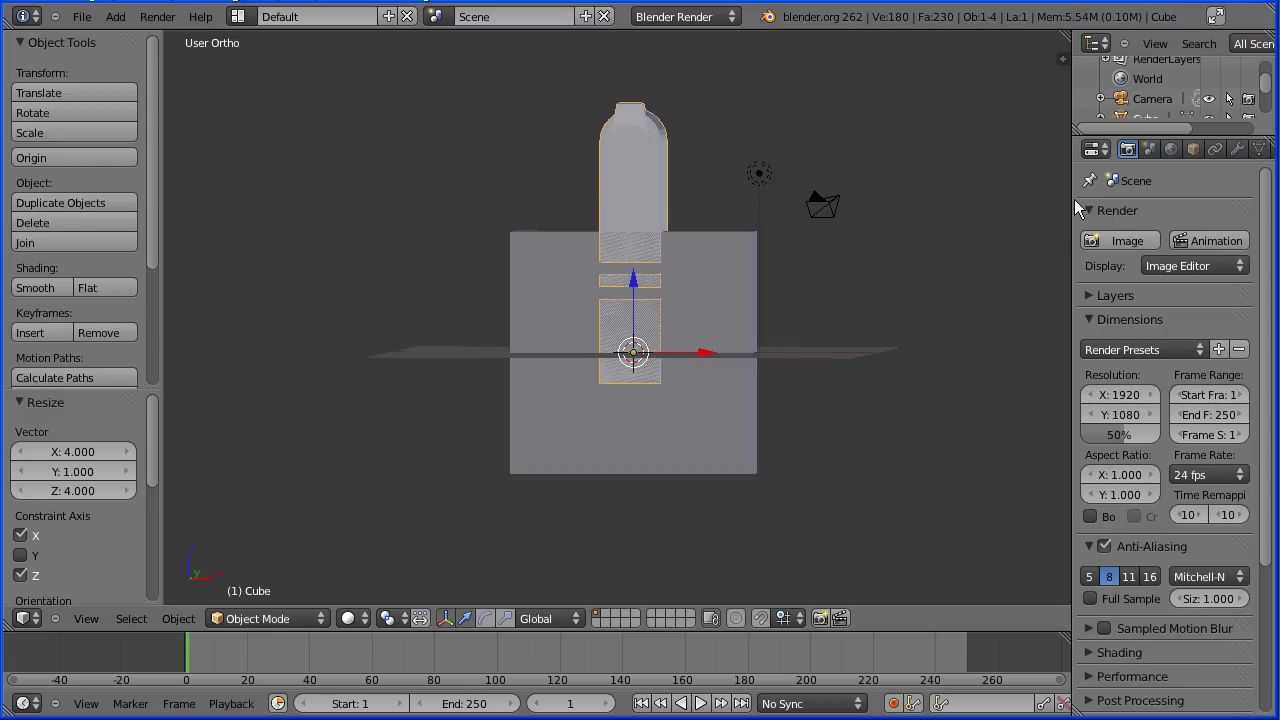
left_click_drag(1071, 210, 1016, 212)
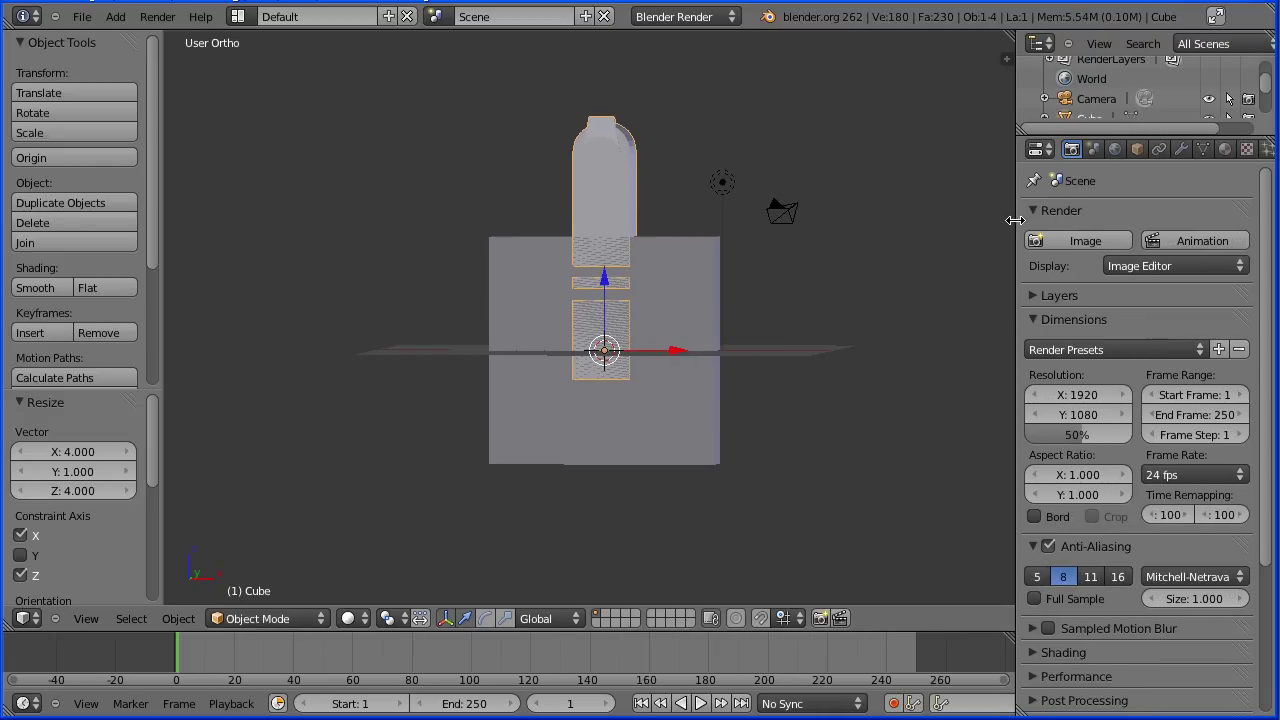
Set the finger's location to Z 5 and X -1.
left_click(1137, 149)
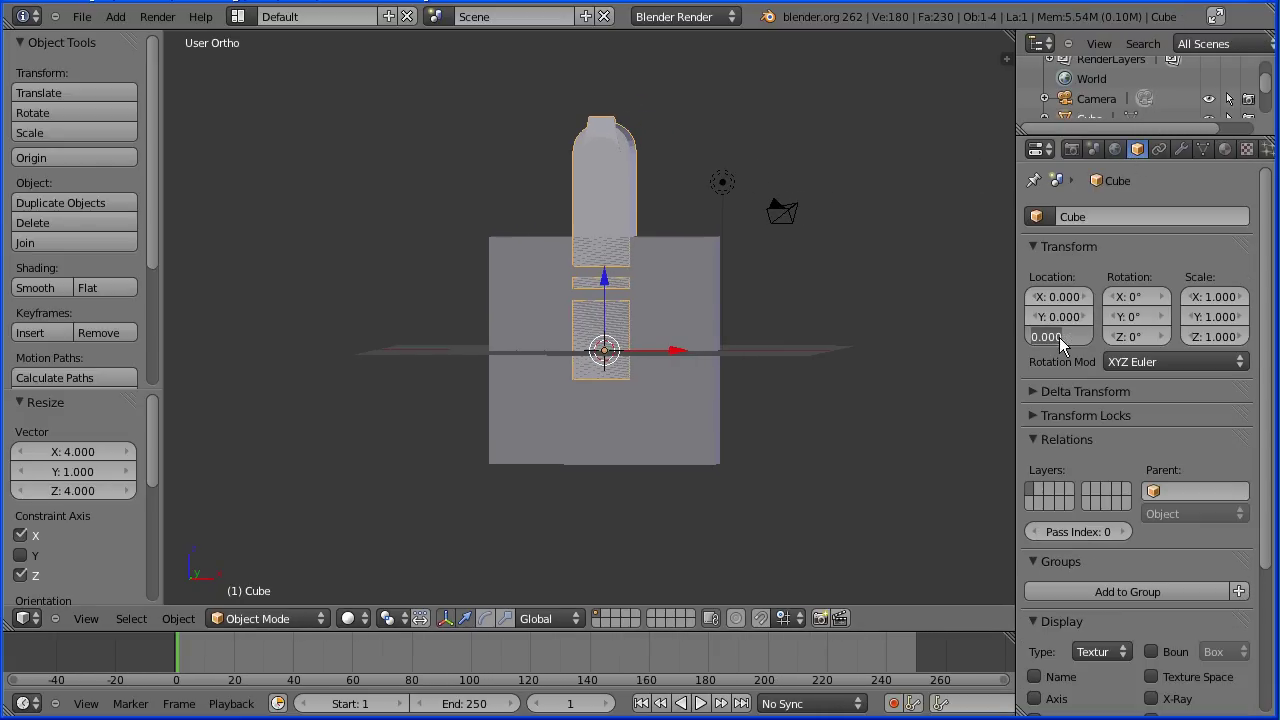
type("5")
key("Return")
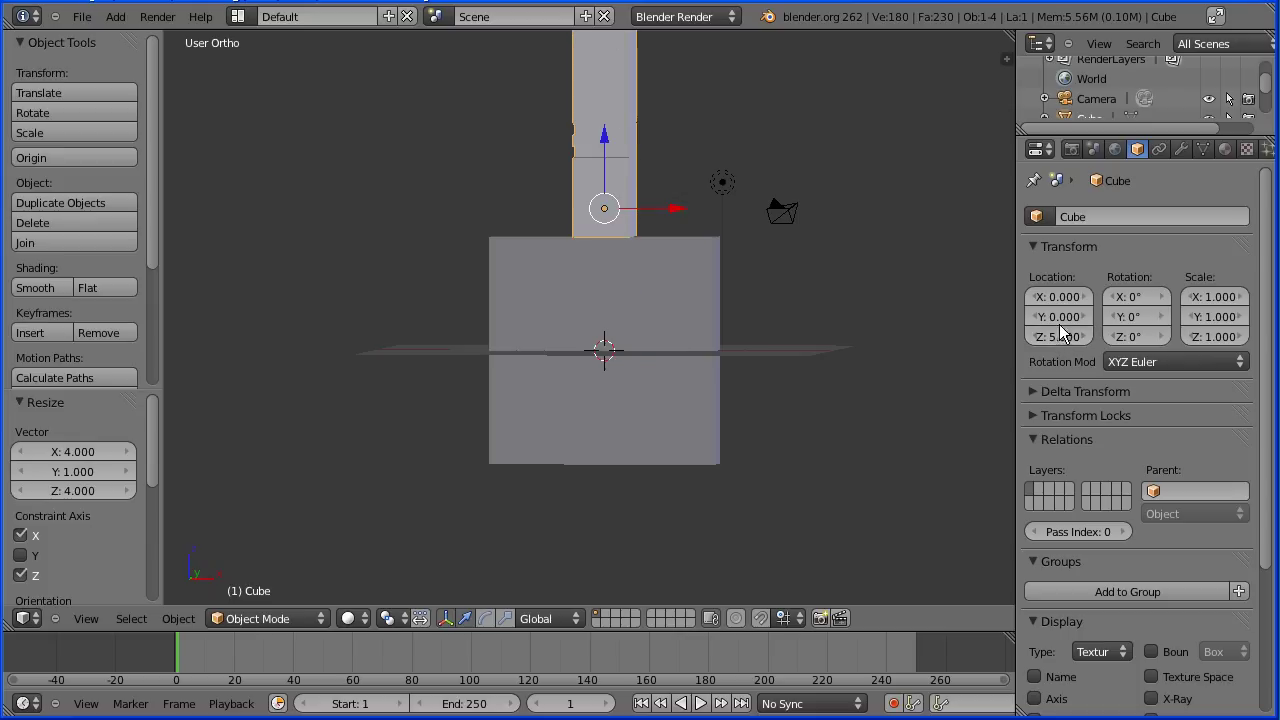
left_click(1056, 297)
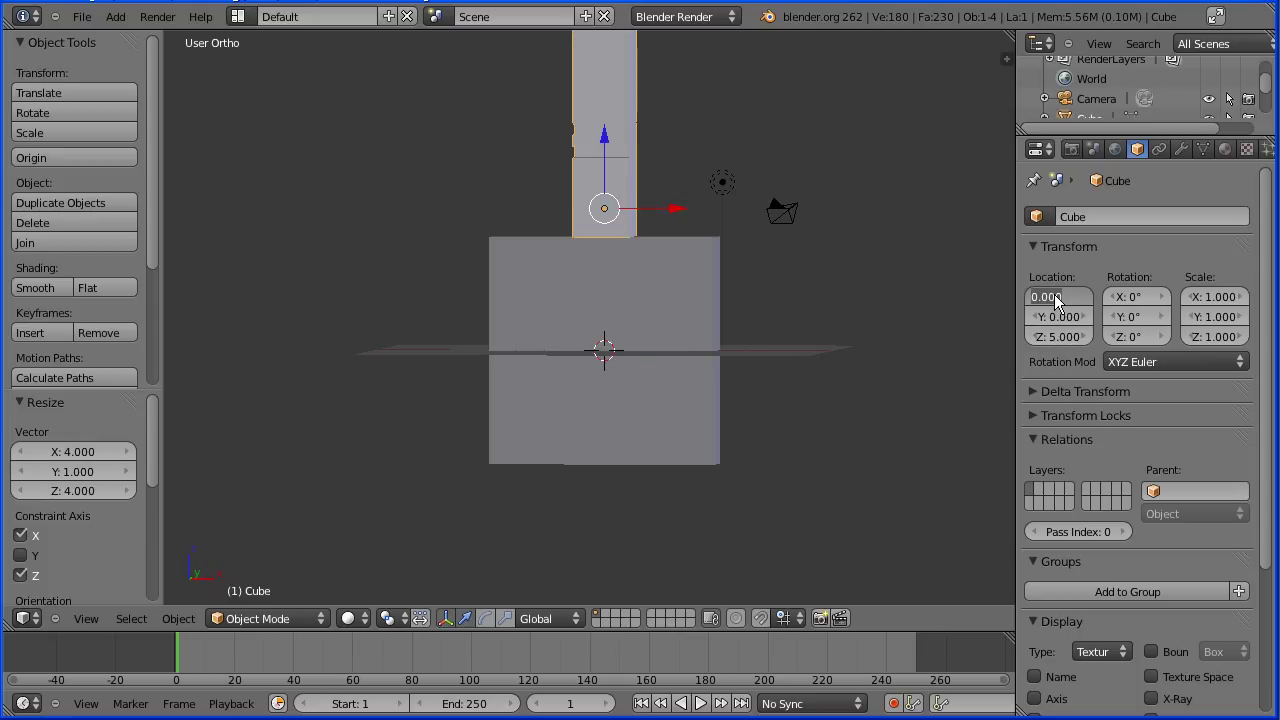
key("BackSpace")
type("-1")
key("Return")
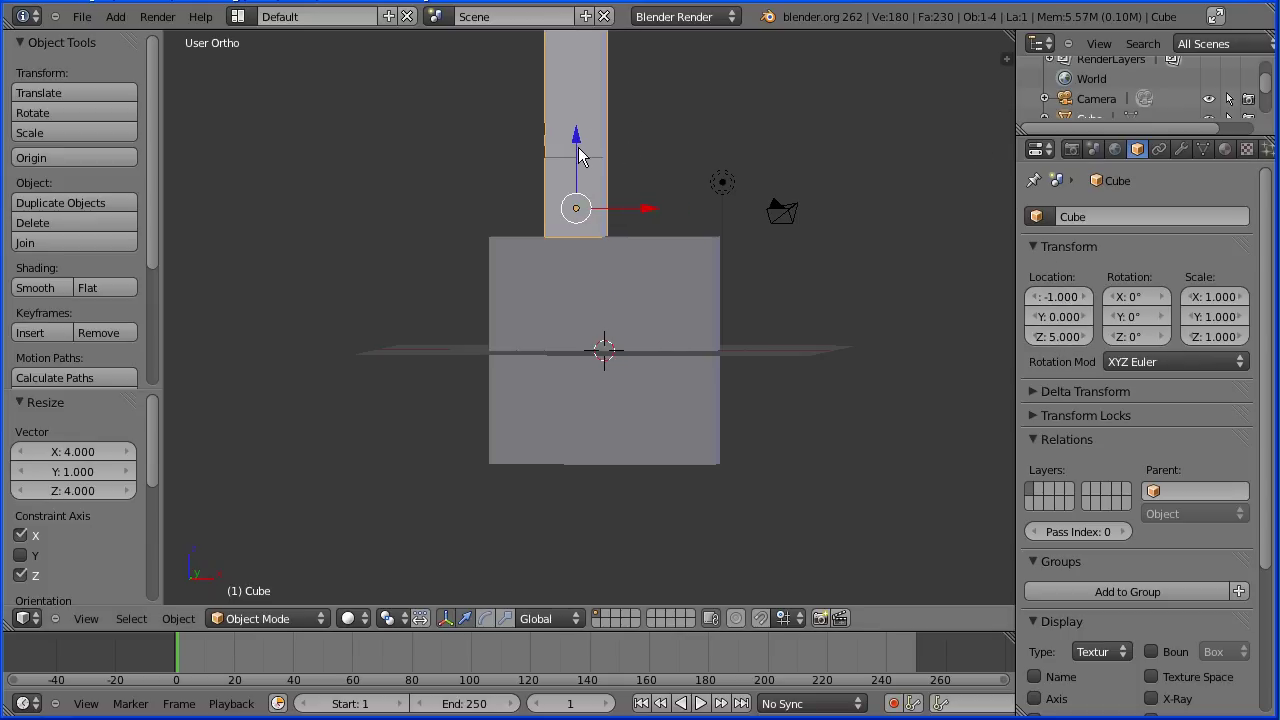
Duplicate the finger in place and set the copy's X location to 3.
key("shift+d")
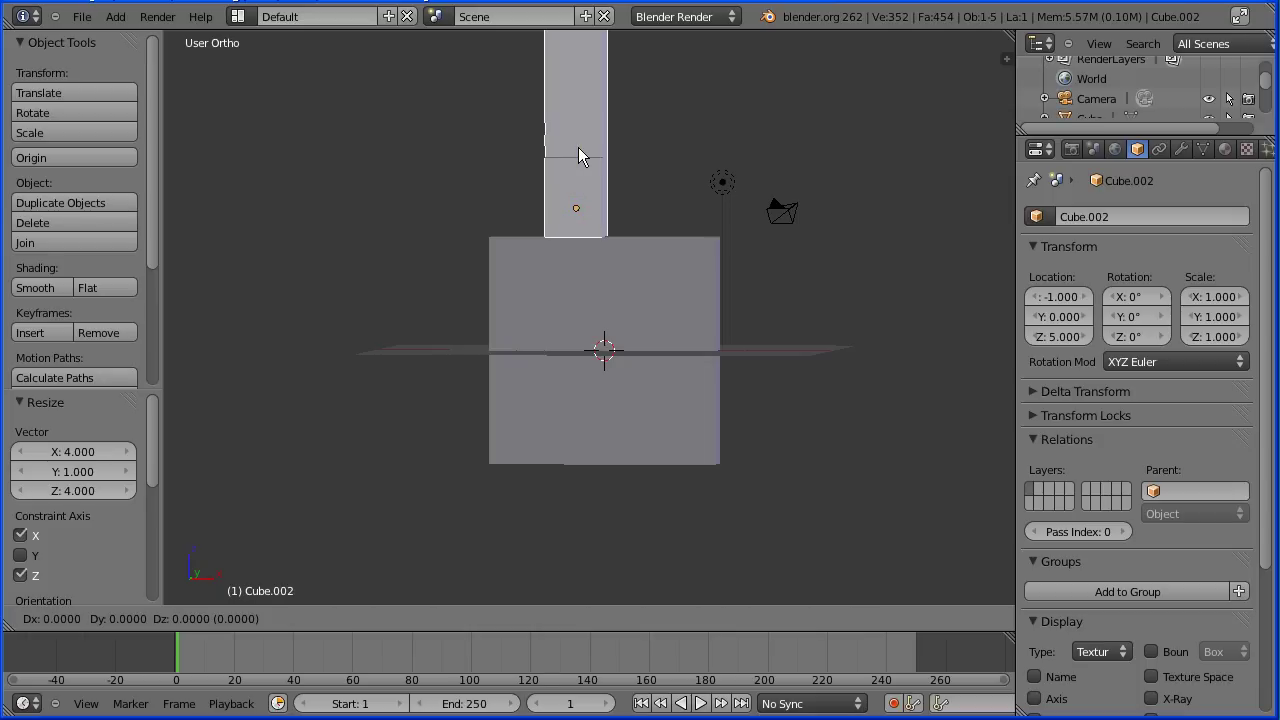
right_click(580, 155)
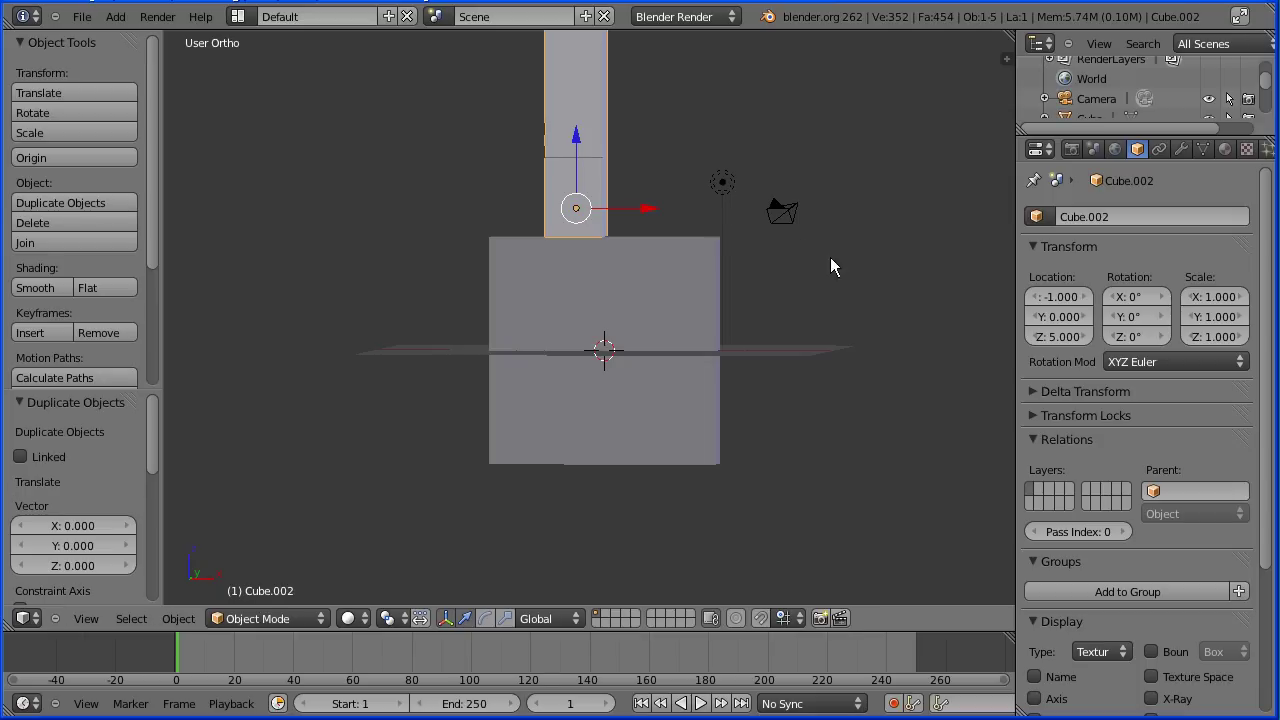
left_click(1063, 297)
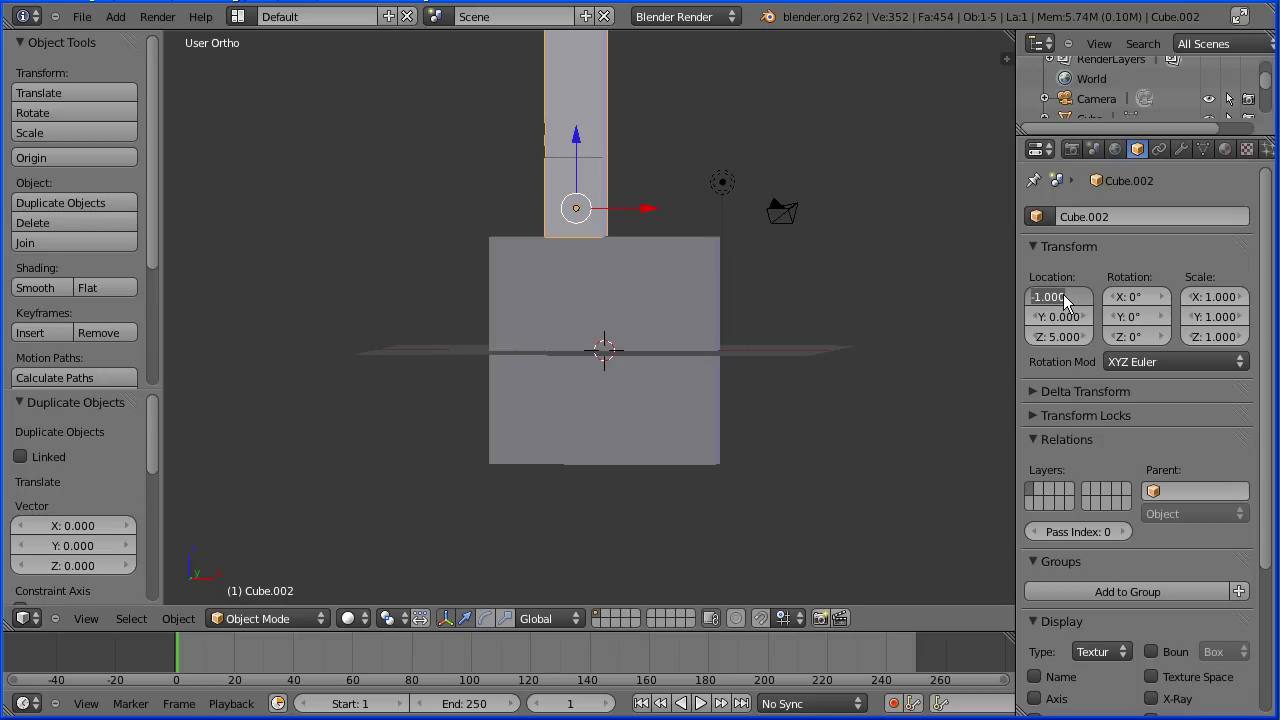
key("Return")
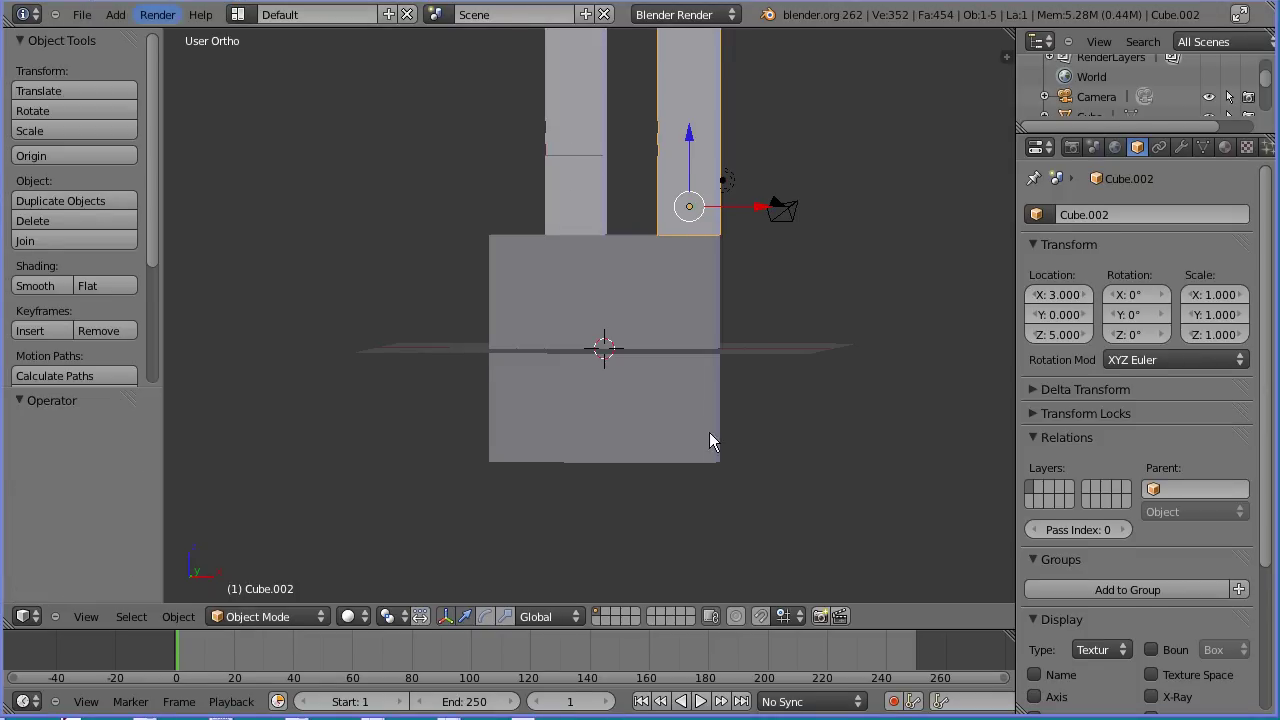
In Edit Mode, box-select the copied finger's top cap and move it by 0.5.
middle_click_drag(776, 259, 677, 417, "shift")
left_click(295, 617)
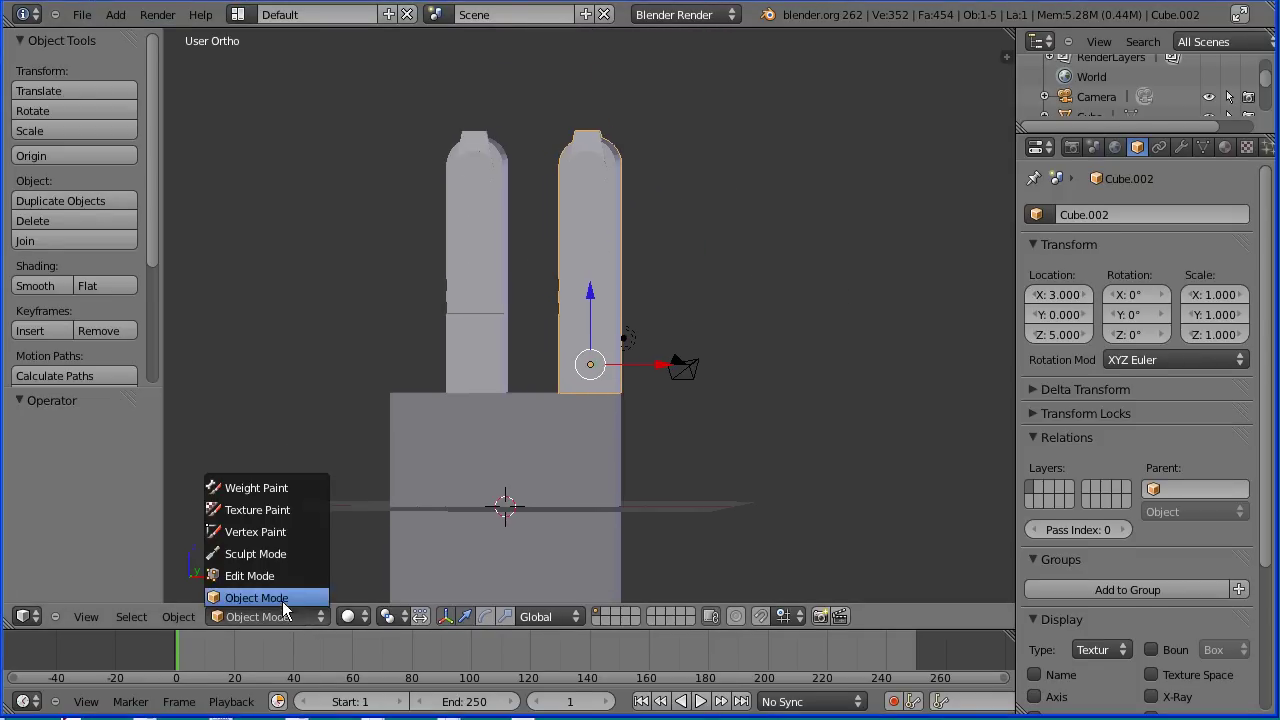
left_click(288, 574)
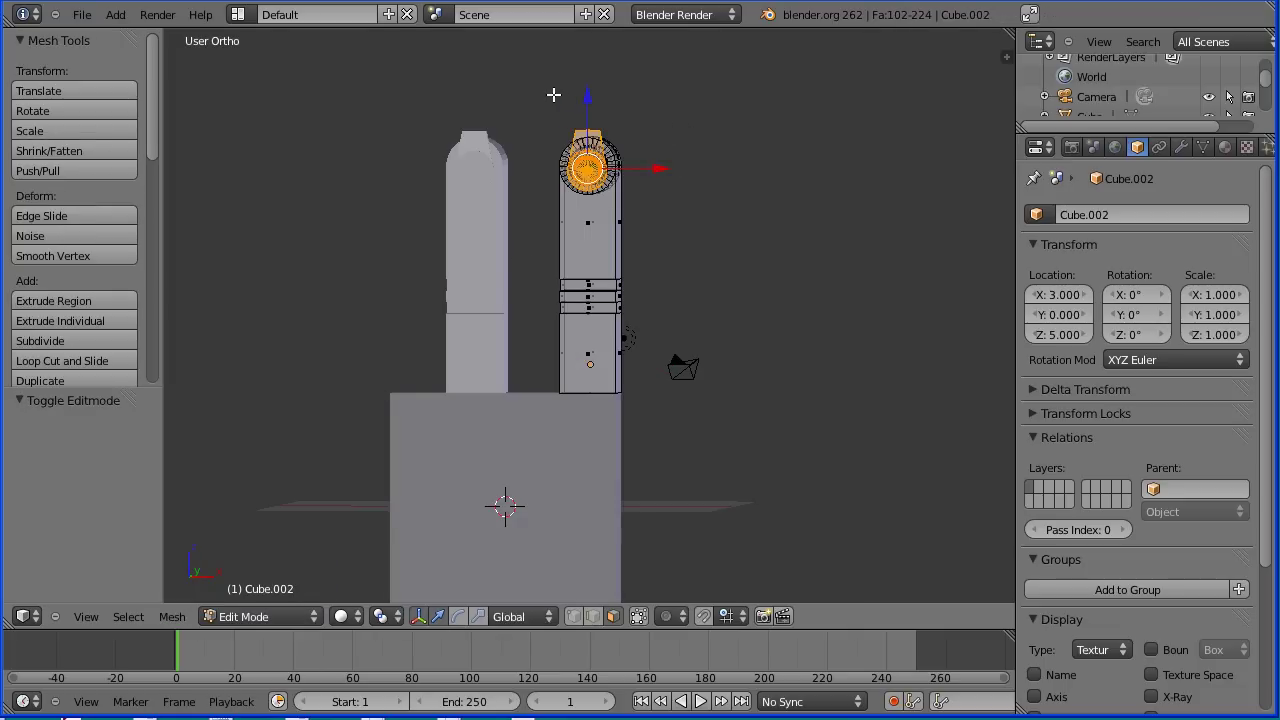
key("b")
left_click_drag(546, 96, 643, 207)
left_click_drag(590, 93, 590, 117)
key("0")
key("period")
key("5")
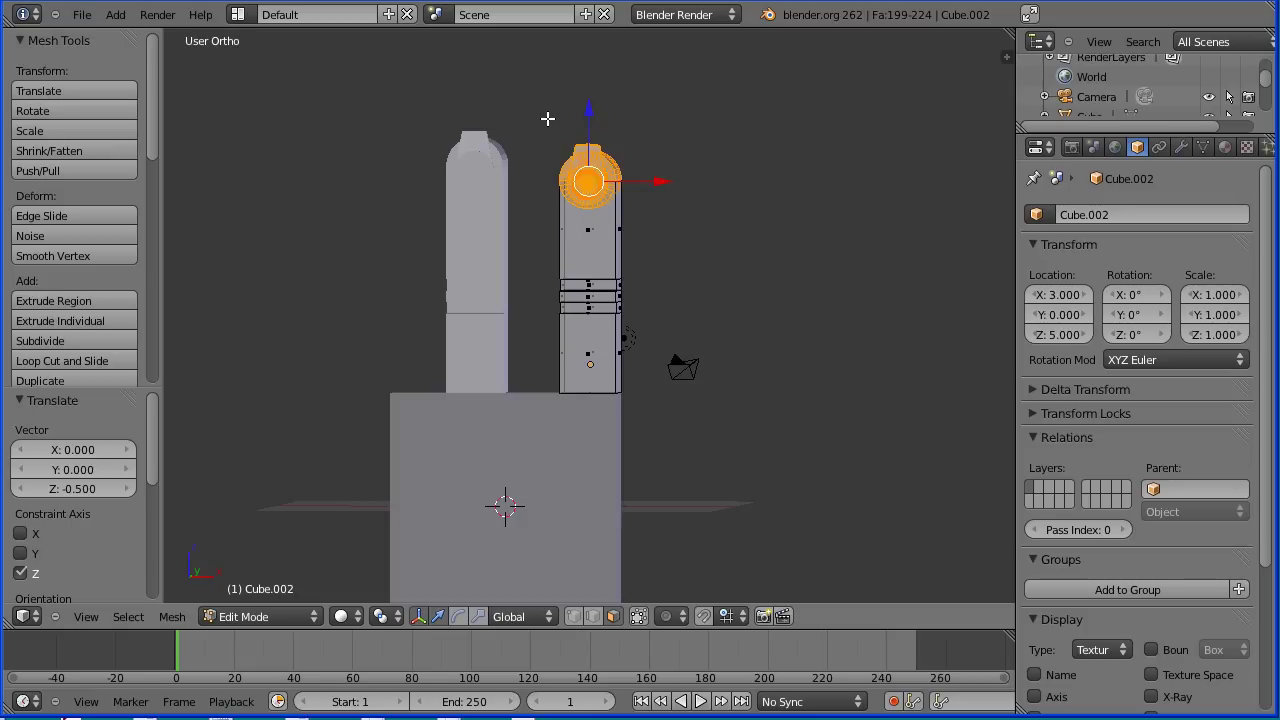
Lower the copied finger's upper section by 0.5 on Z and return to Object Mode.
key("b")
left_click_drag(547, 118, 636, 322)
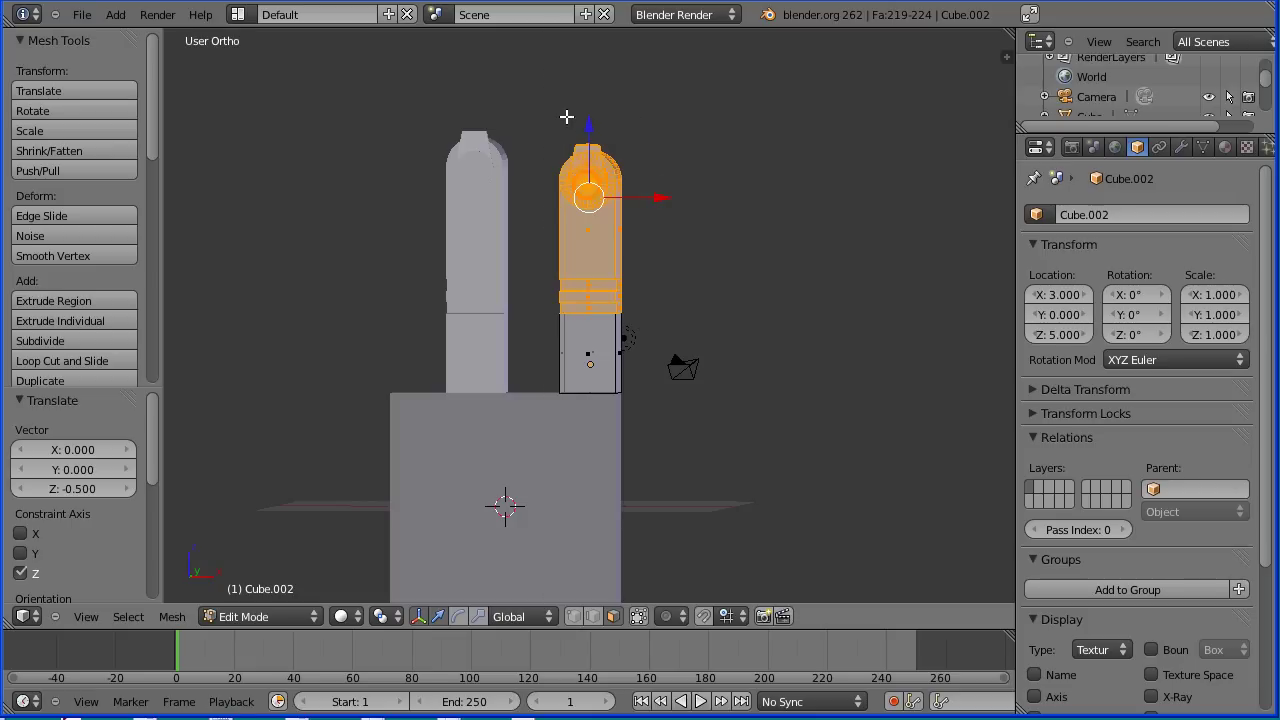
key("g")
key("z")
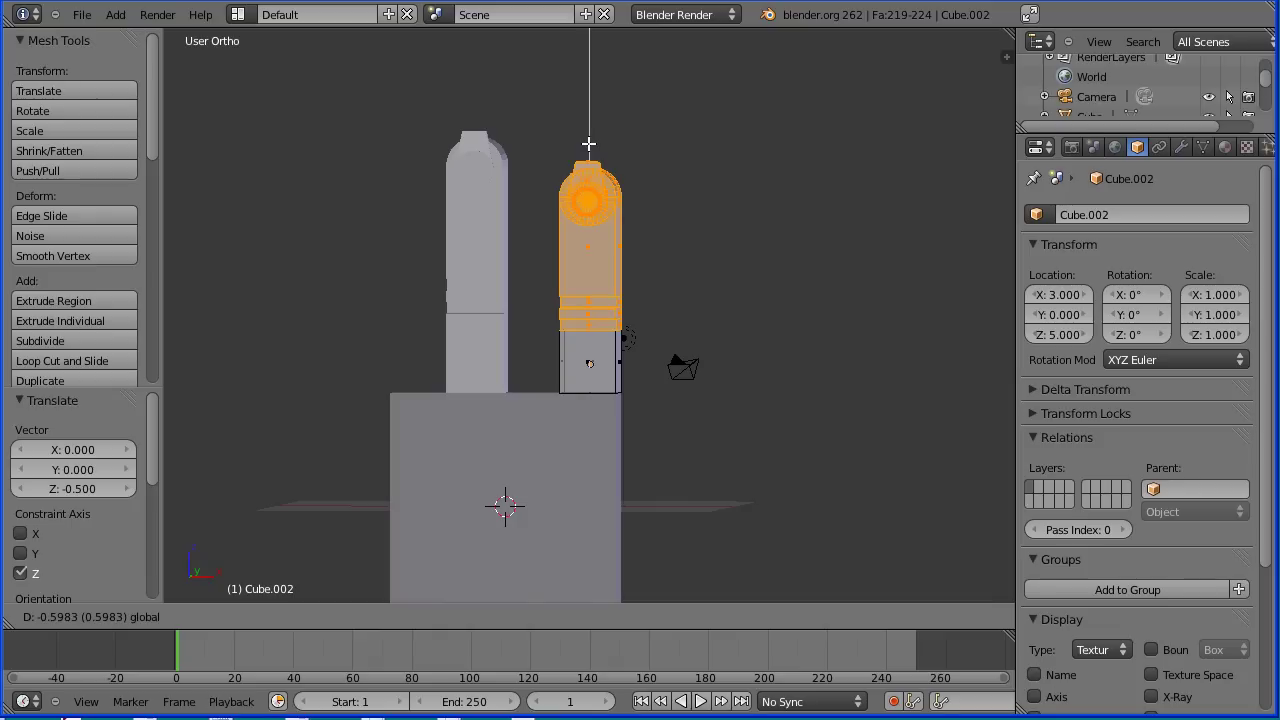
key("0")
key("period")
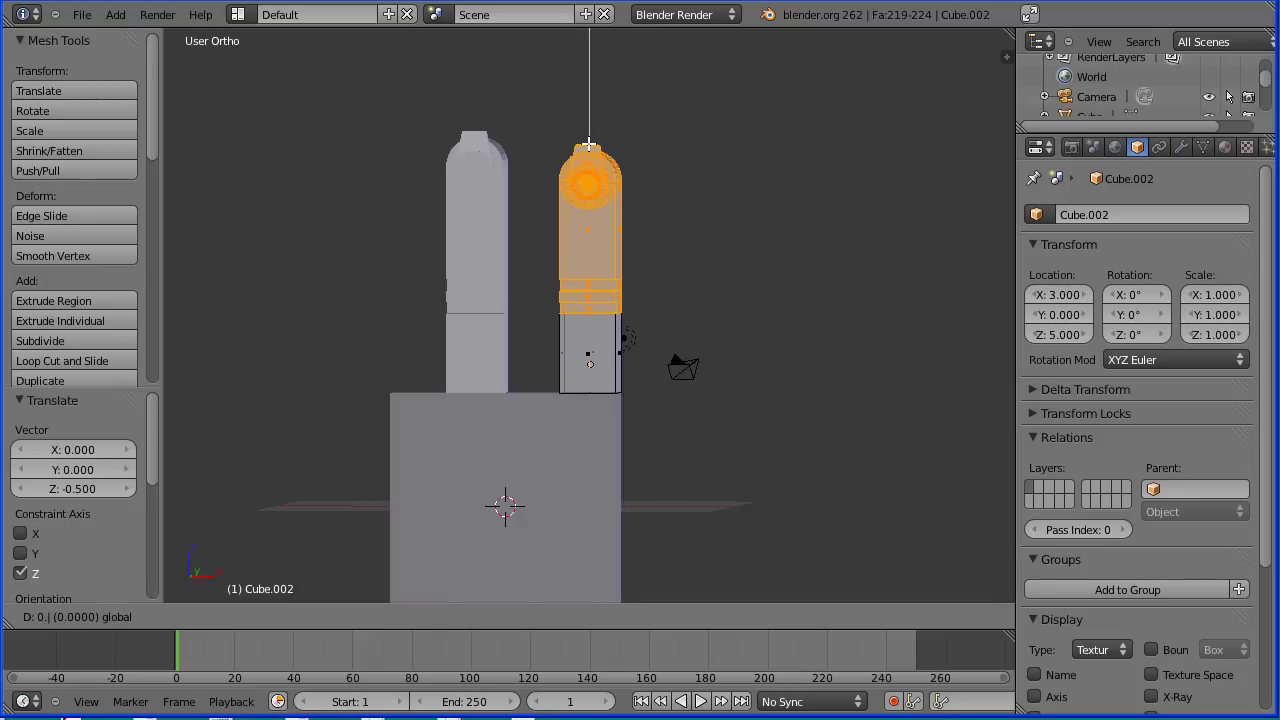
key("5")
key("minus")
key("Return")
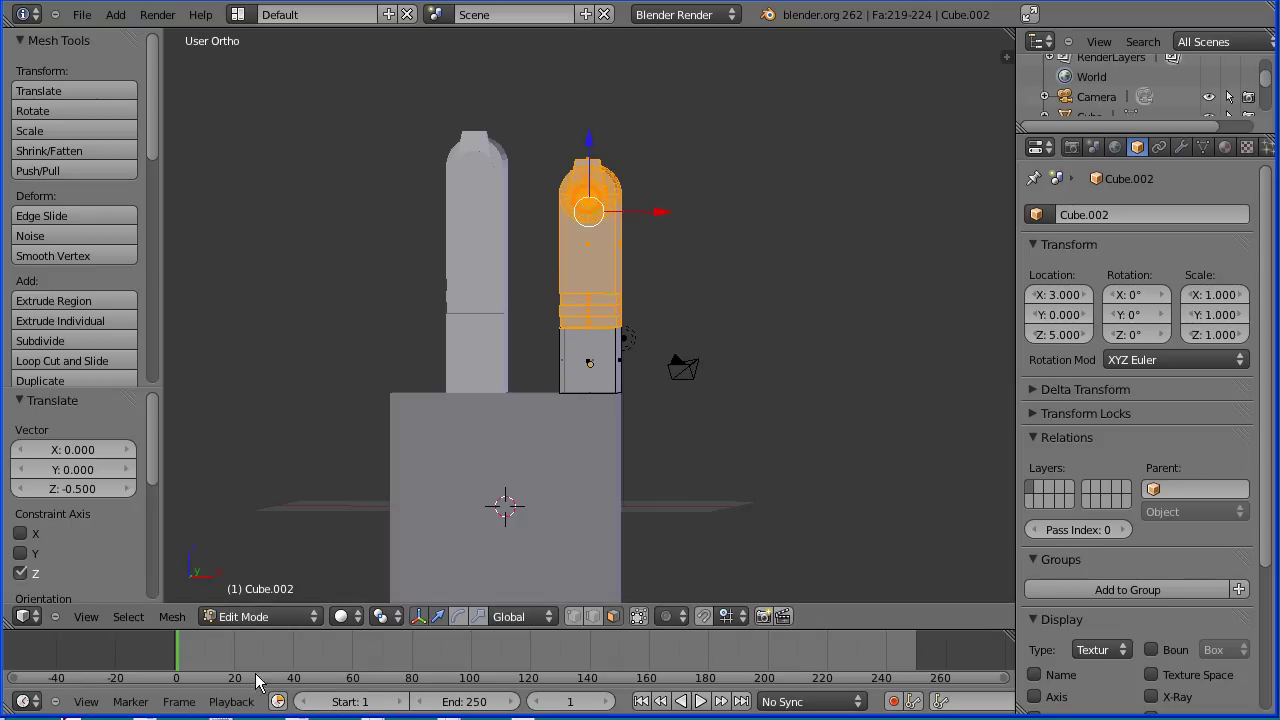
left_click(265, 616)
left_click(250, 597)
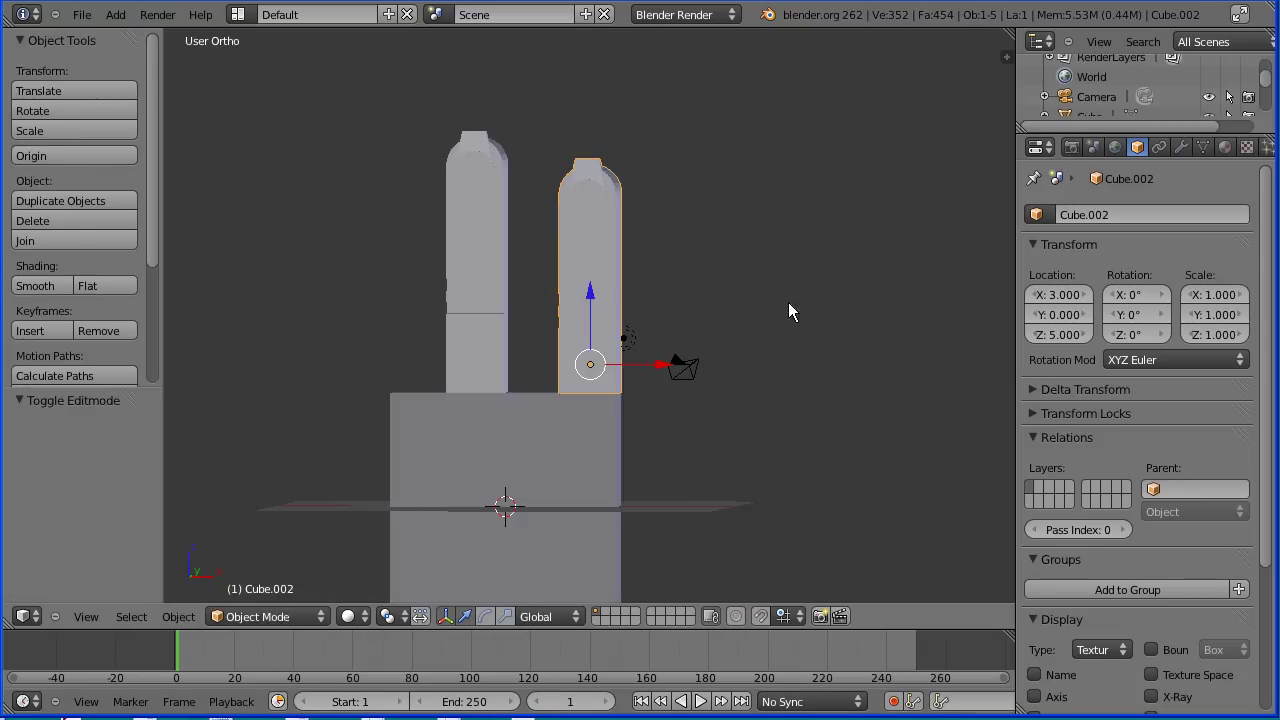
Duplicate the rightmost finger and place the copy at X -3.
key("shift+d")
key("Escape")
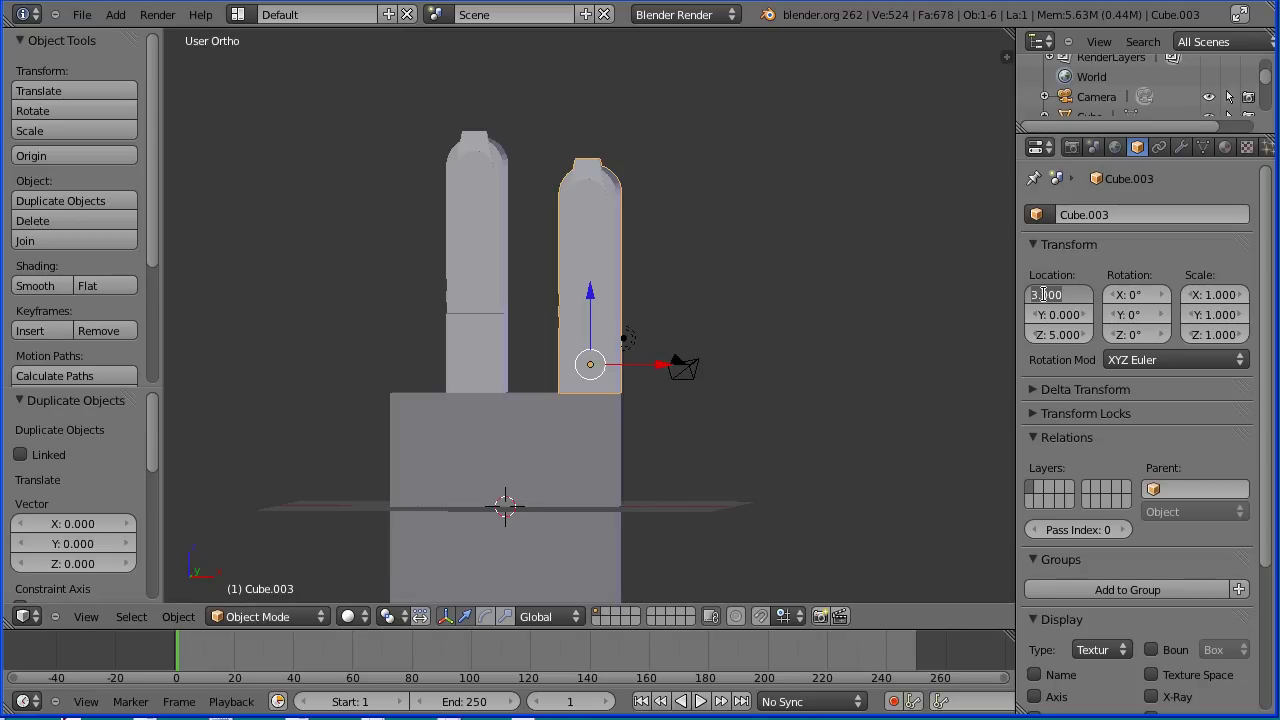
left_click_drag(1062, 296, 1042, 297)
type("-3")
key("Return")
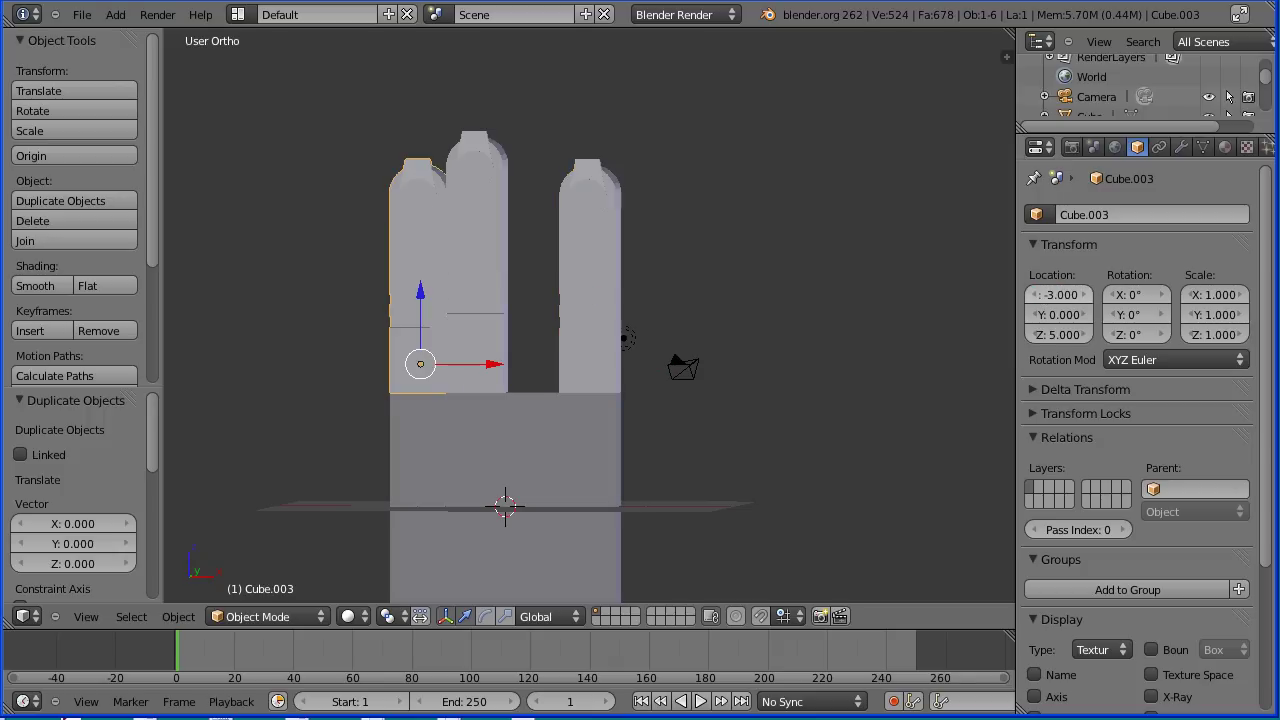
Duplicate the middle finger and place the copy at X 1.
right_click(467, 234)
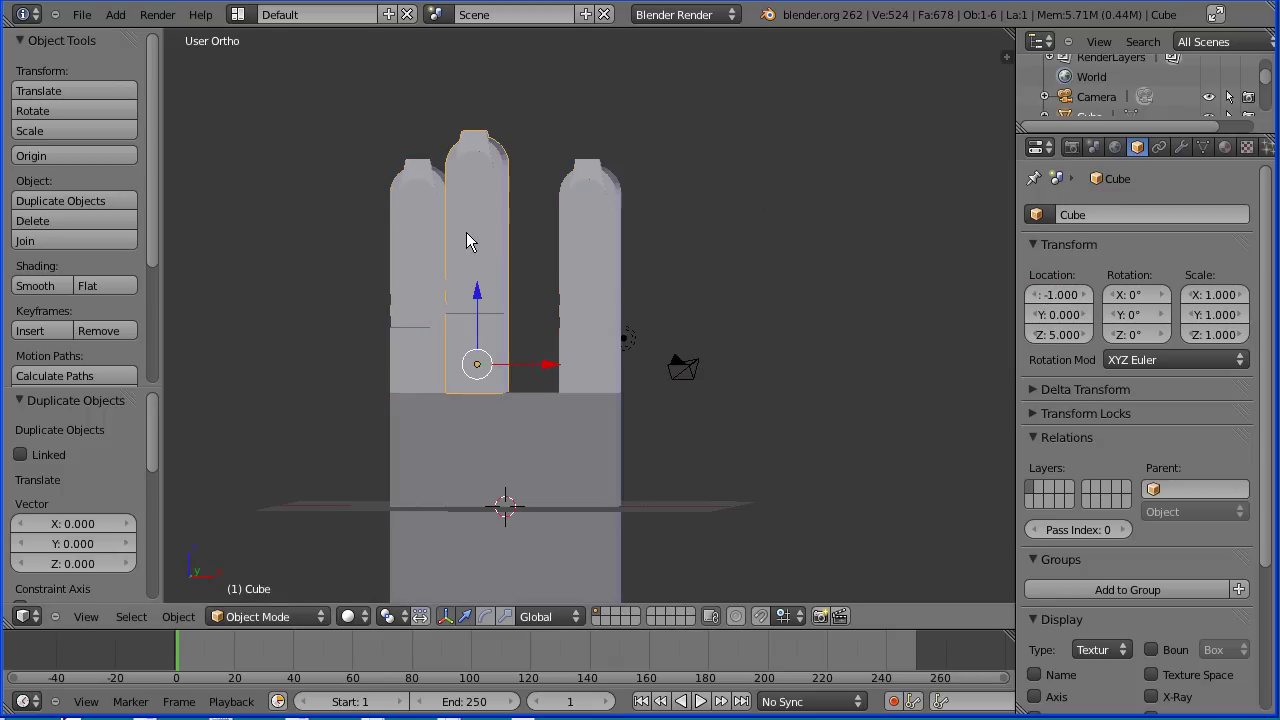
key("shift+d")
key("Escape")
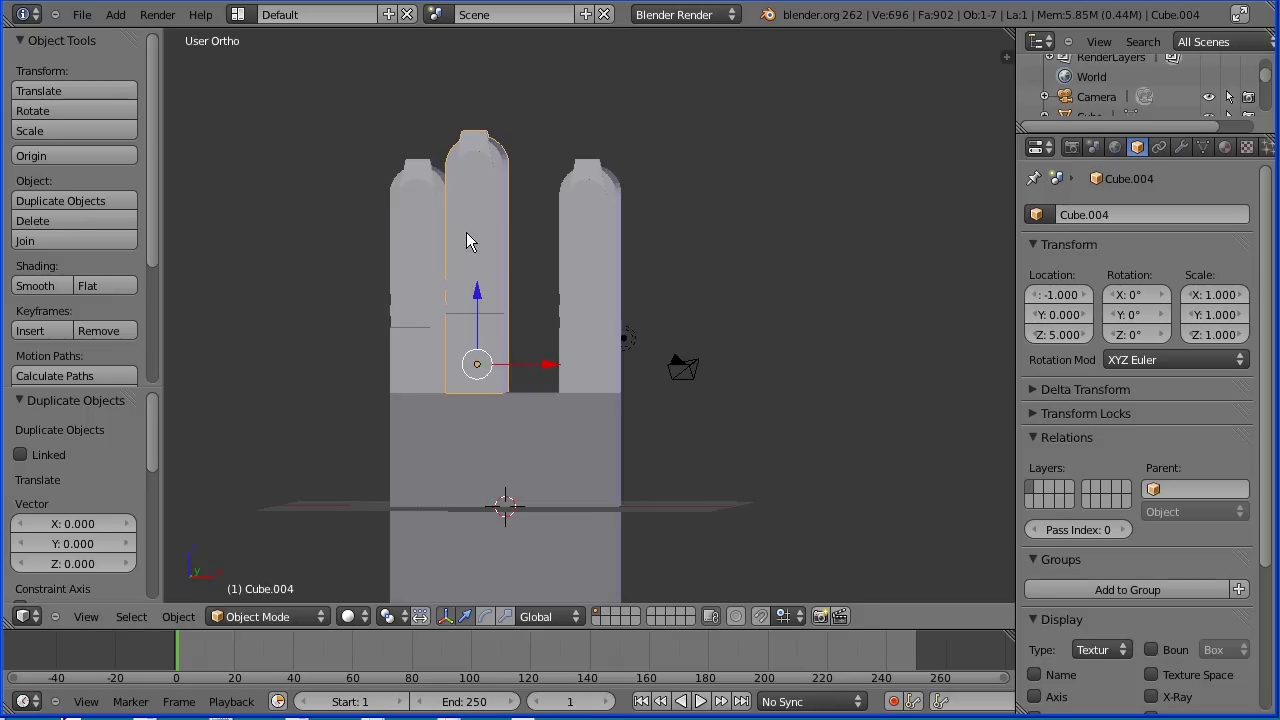
left_click(1040, 295)
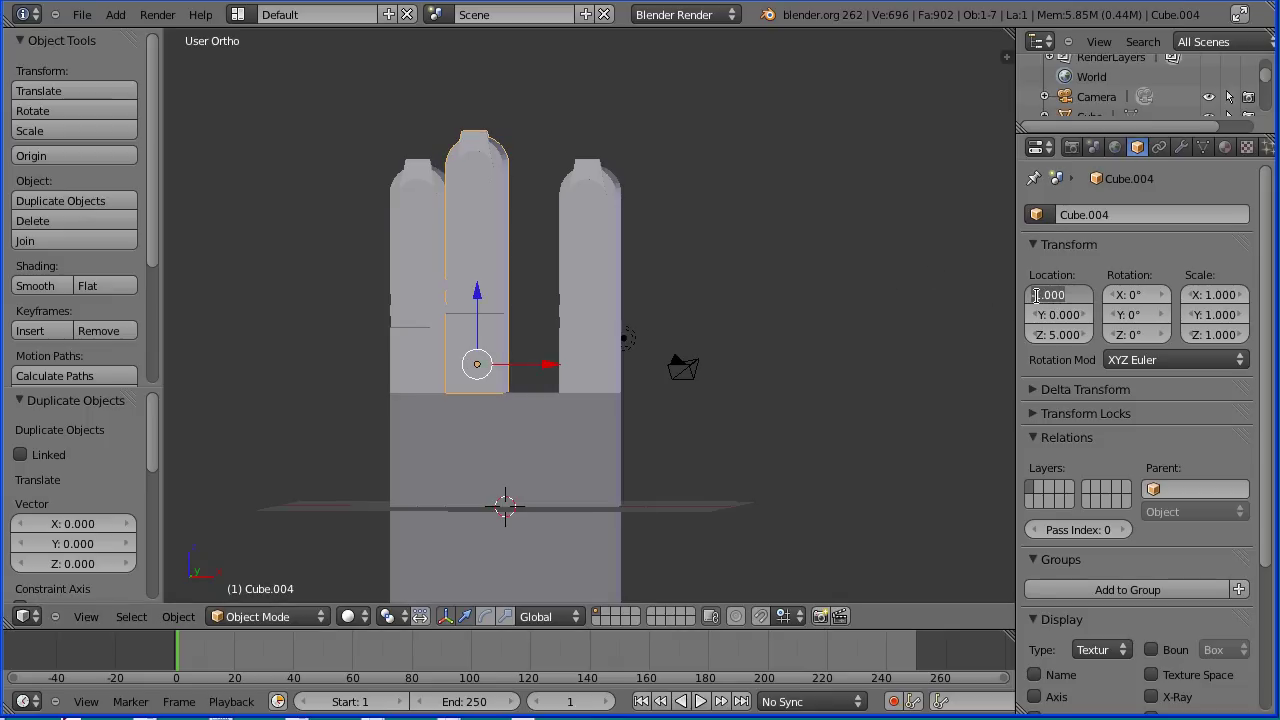
key("Delete")
key("Return")
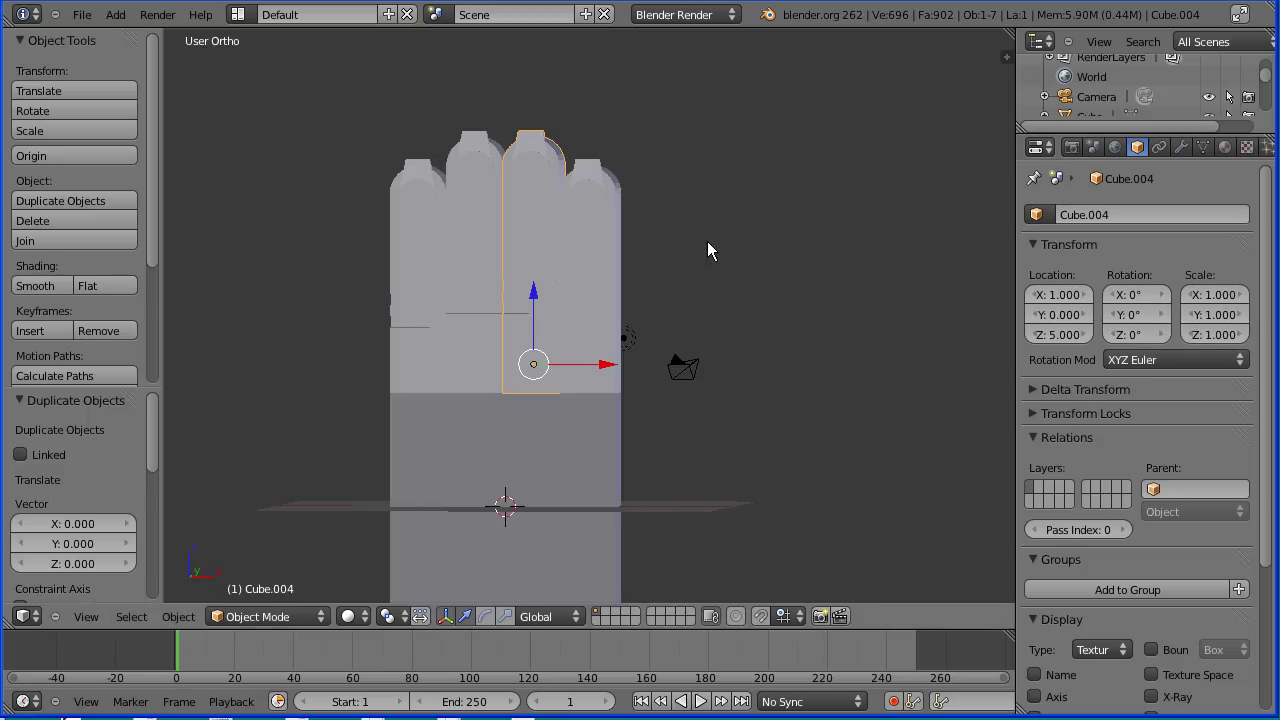
Nudge the fingers apart so the outer ones sit at X ±3.04 and the inner at 1.02.
left_click(1087, 294)
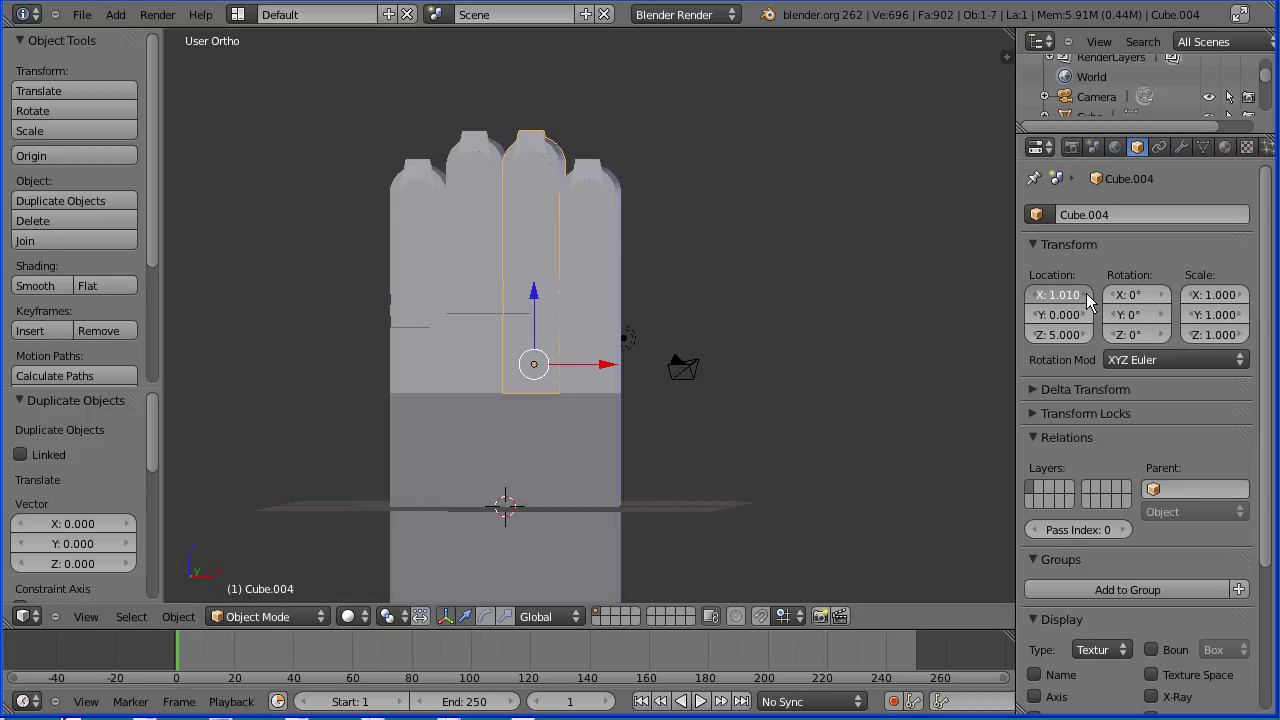
right_click(592, 232)
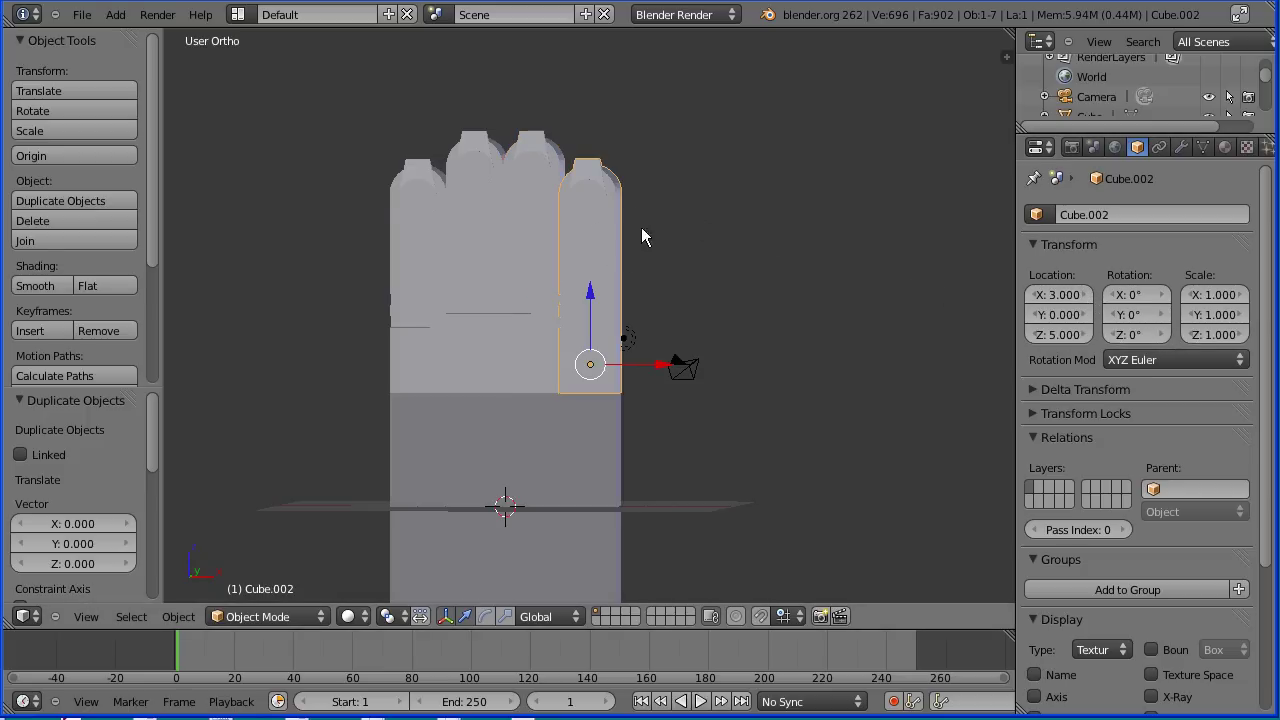
left_click(1087, 294)
left_click(1087, 294)
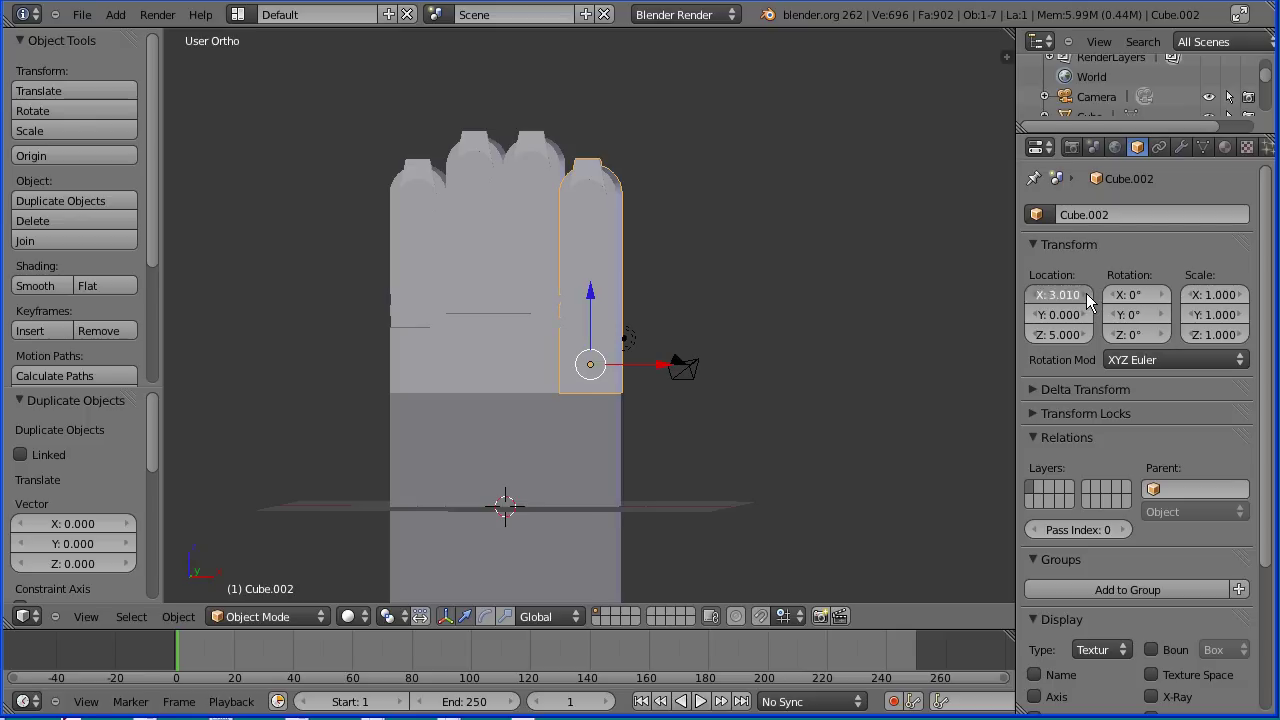
right_click(466, 200)
left_click(1036, 296)
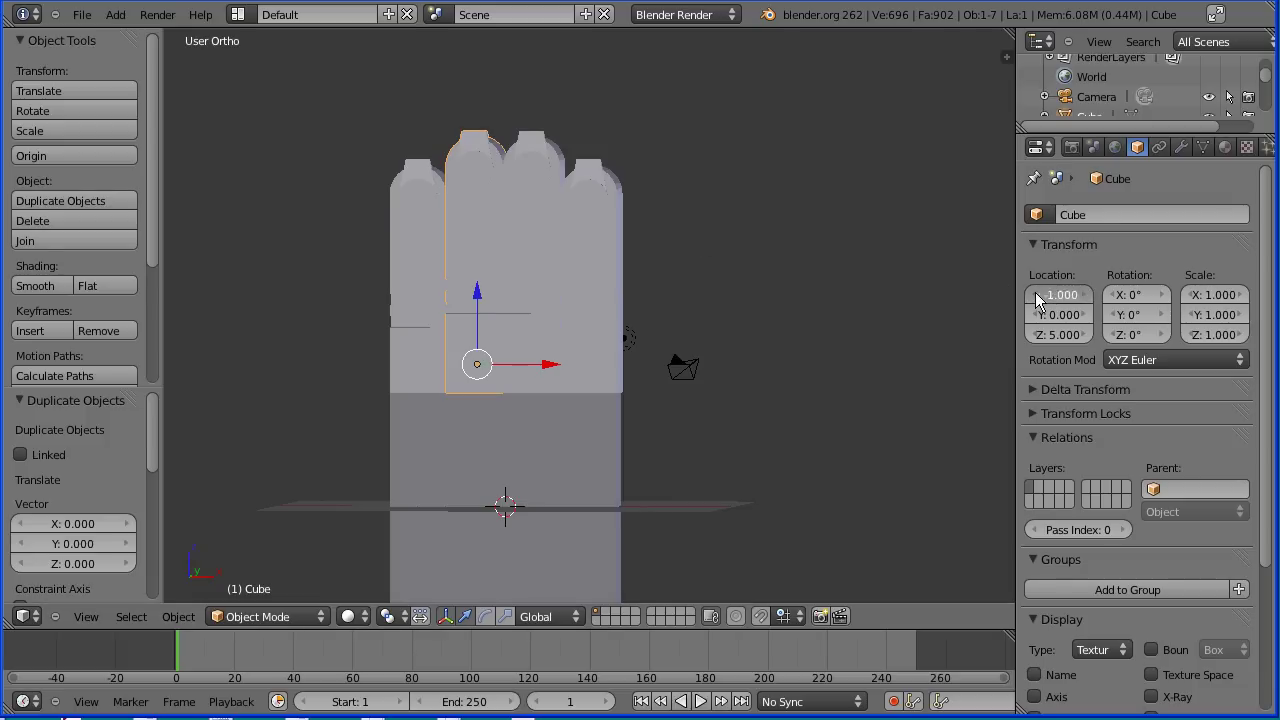
right_click(424, 225)
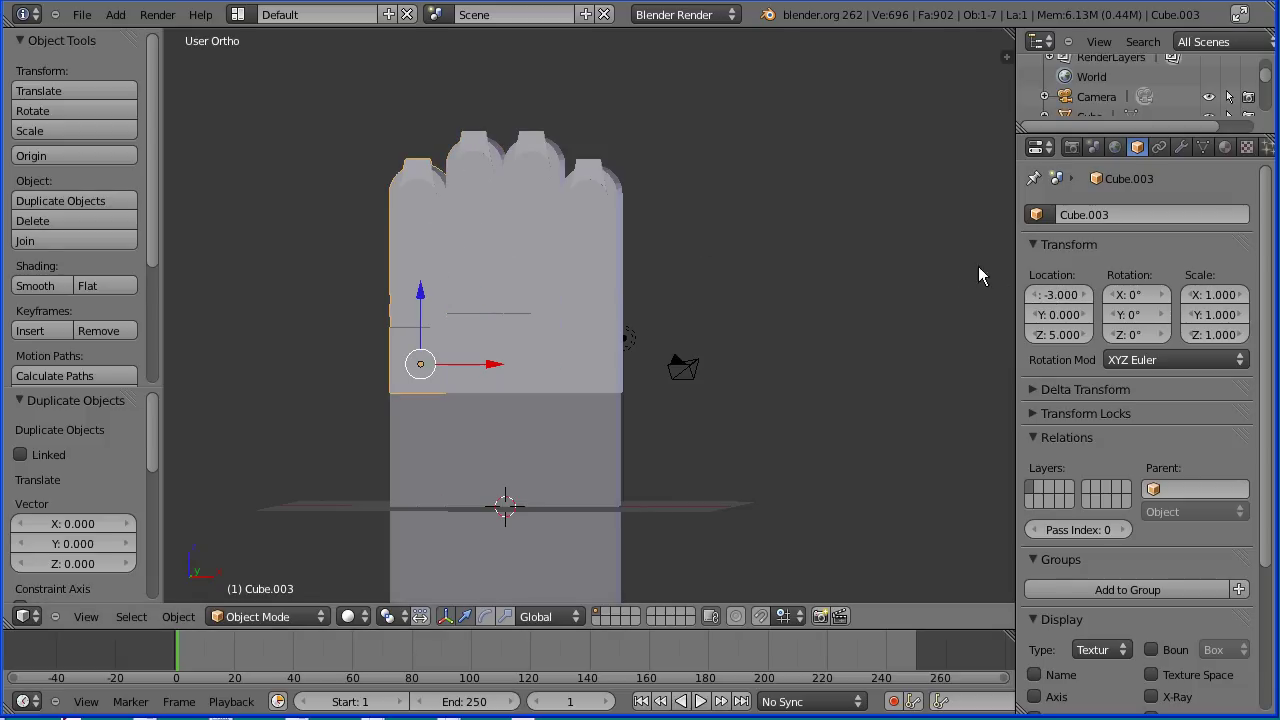
left_click_drag(1036, 302, 1034, 303)
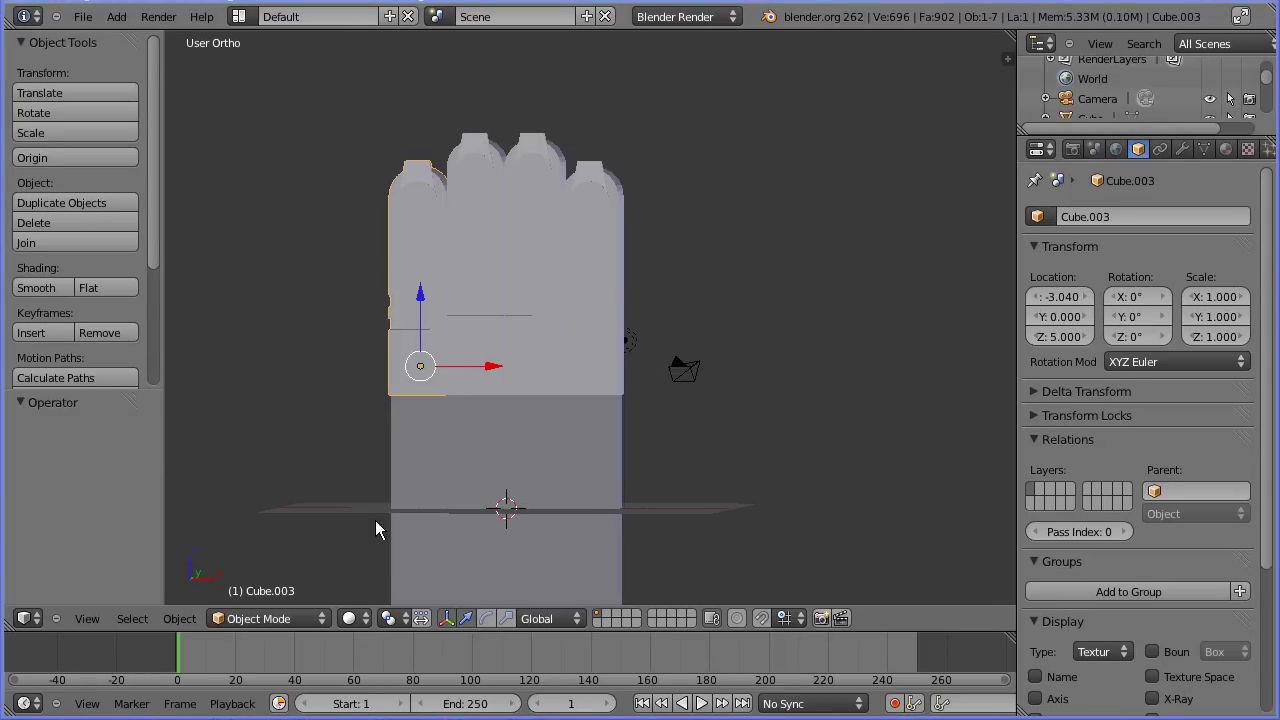
Switch to quad view and duplicate the leftmost finger as a thumb at Y 2, Z 0.
left_click(91, 622)
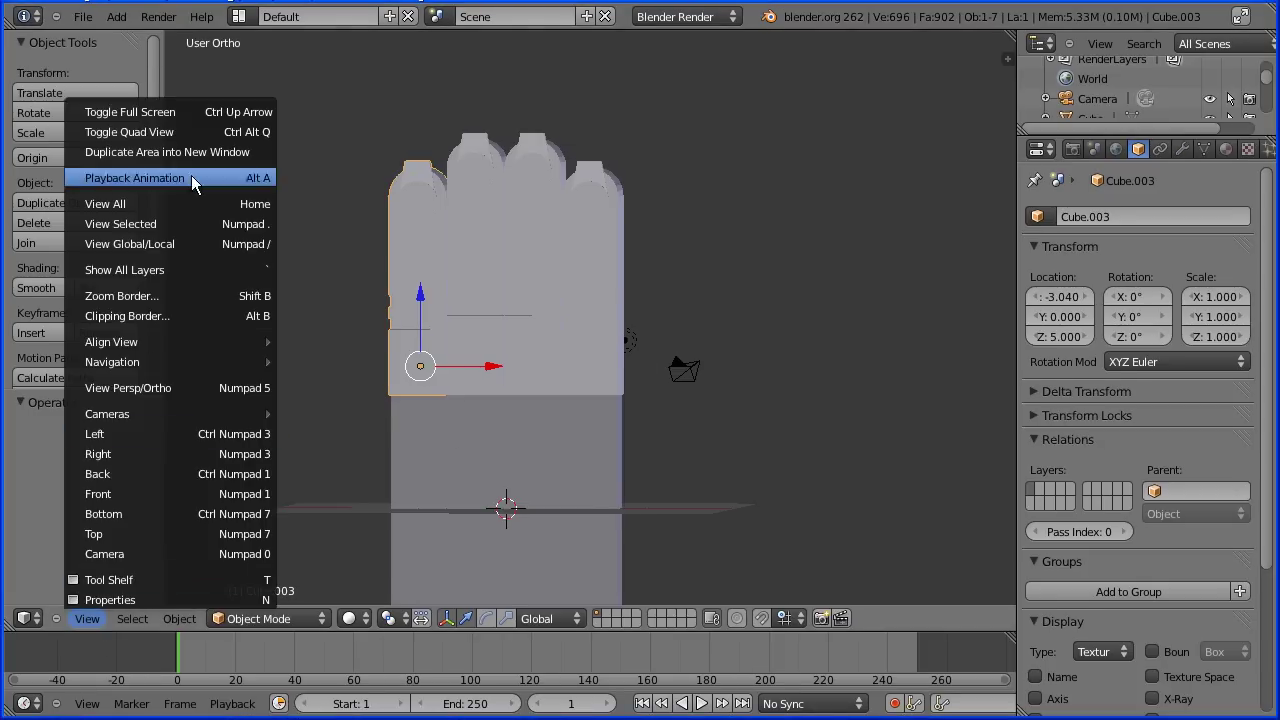
left_click(207, 133)
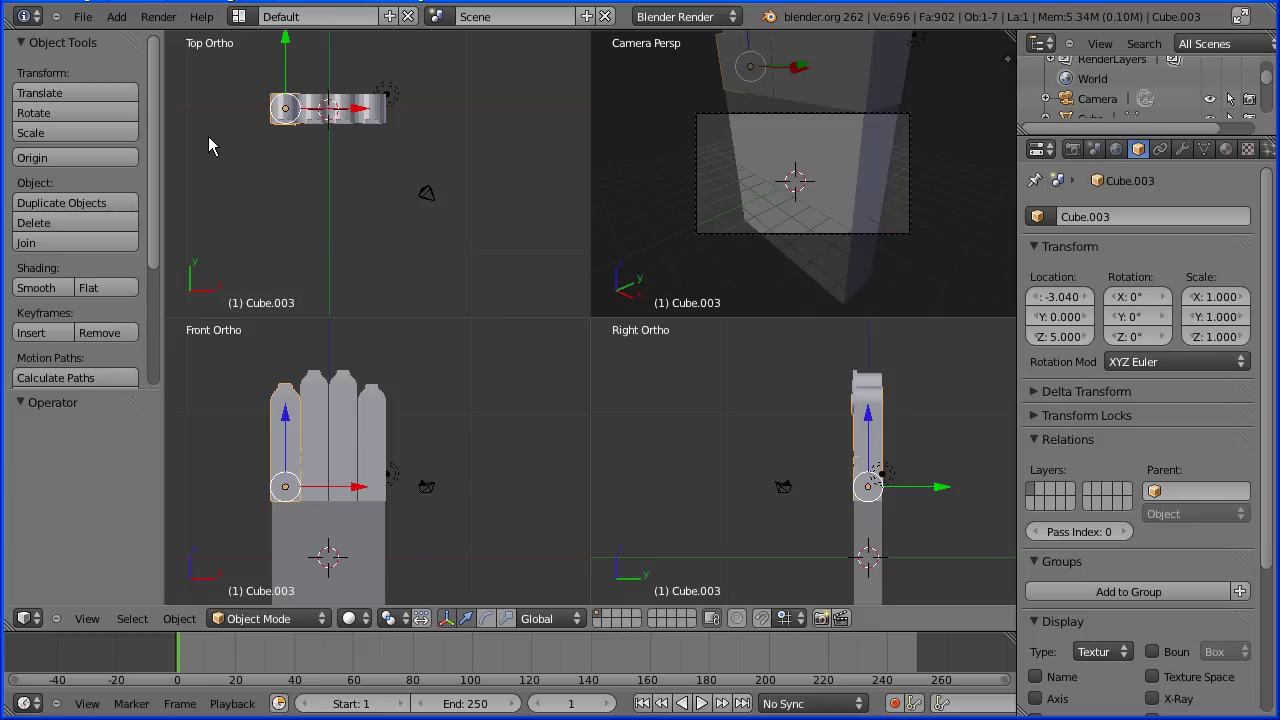
key("shift+d")
right_click(374, 182)
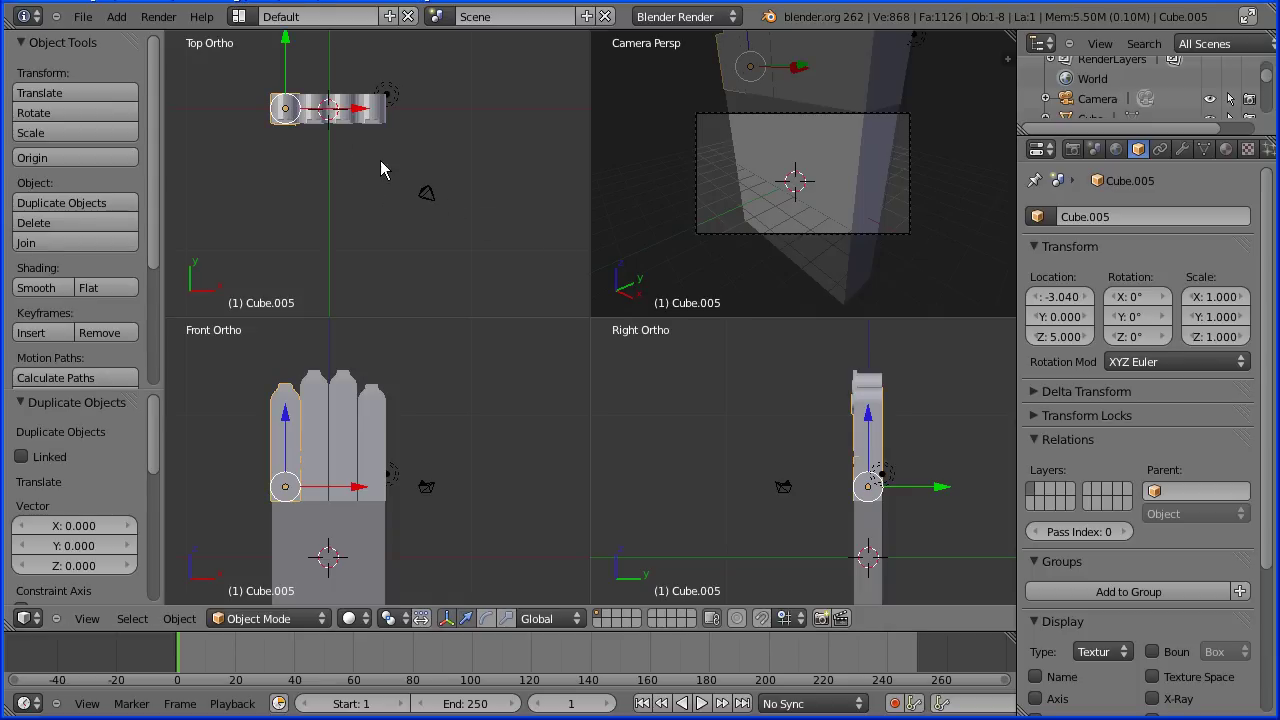
left_click(1075, 324)
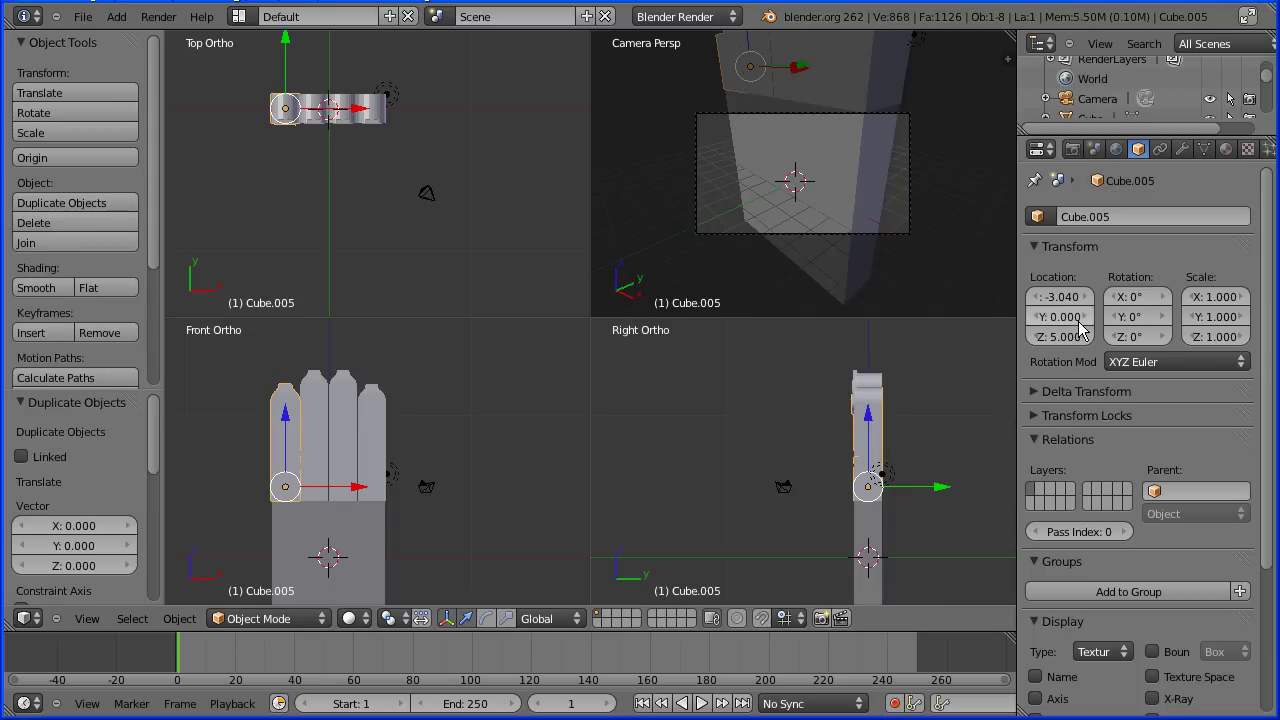
type("2")
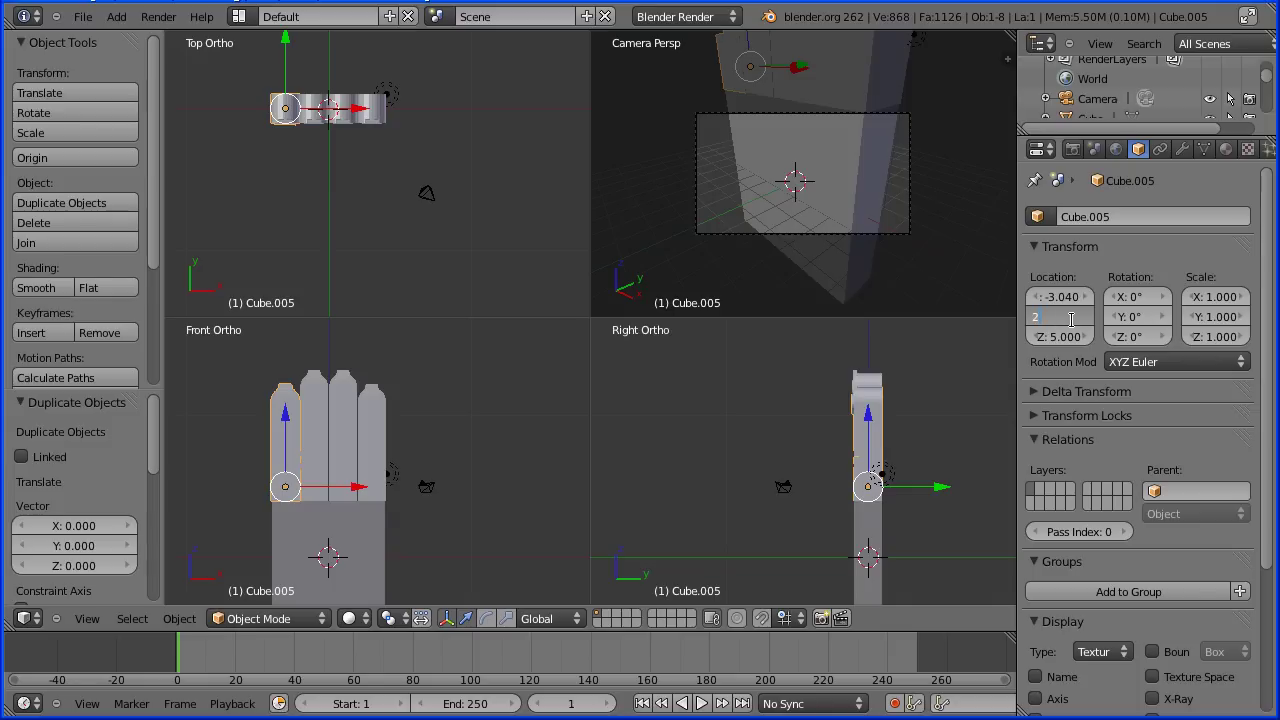
key("Return")
left_click(1058, 340)
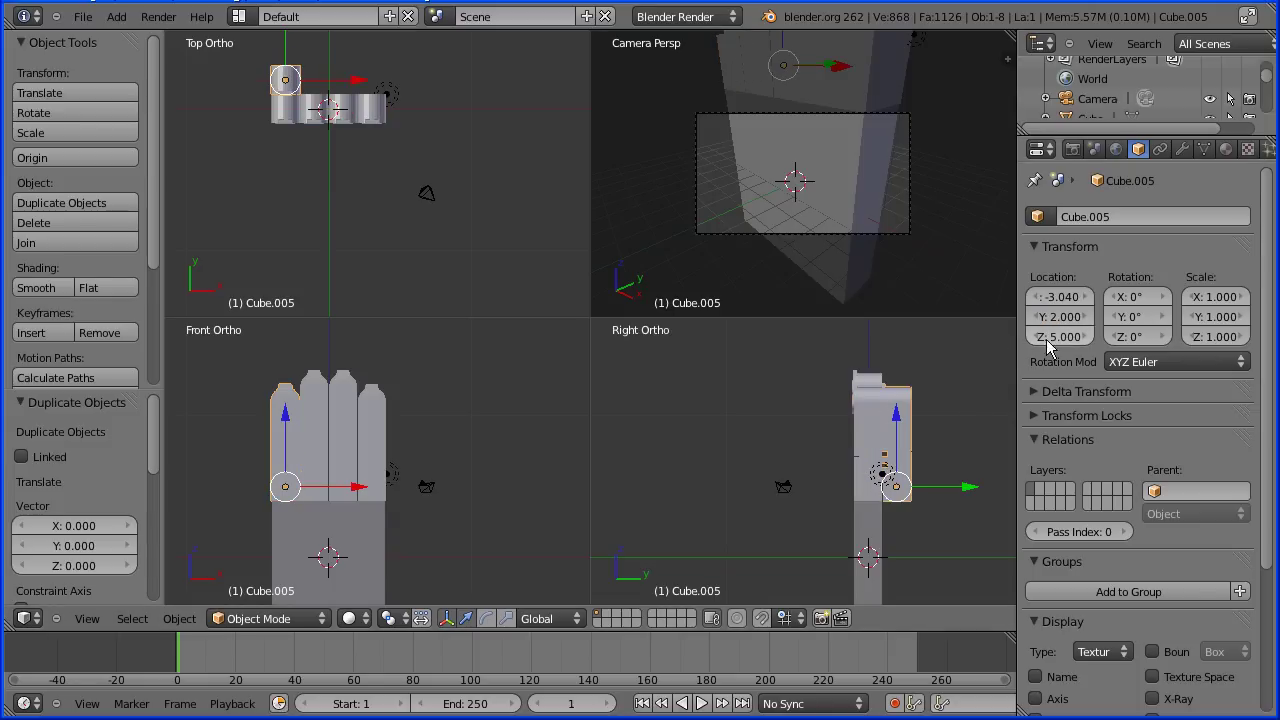
type("0")
key("Return")
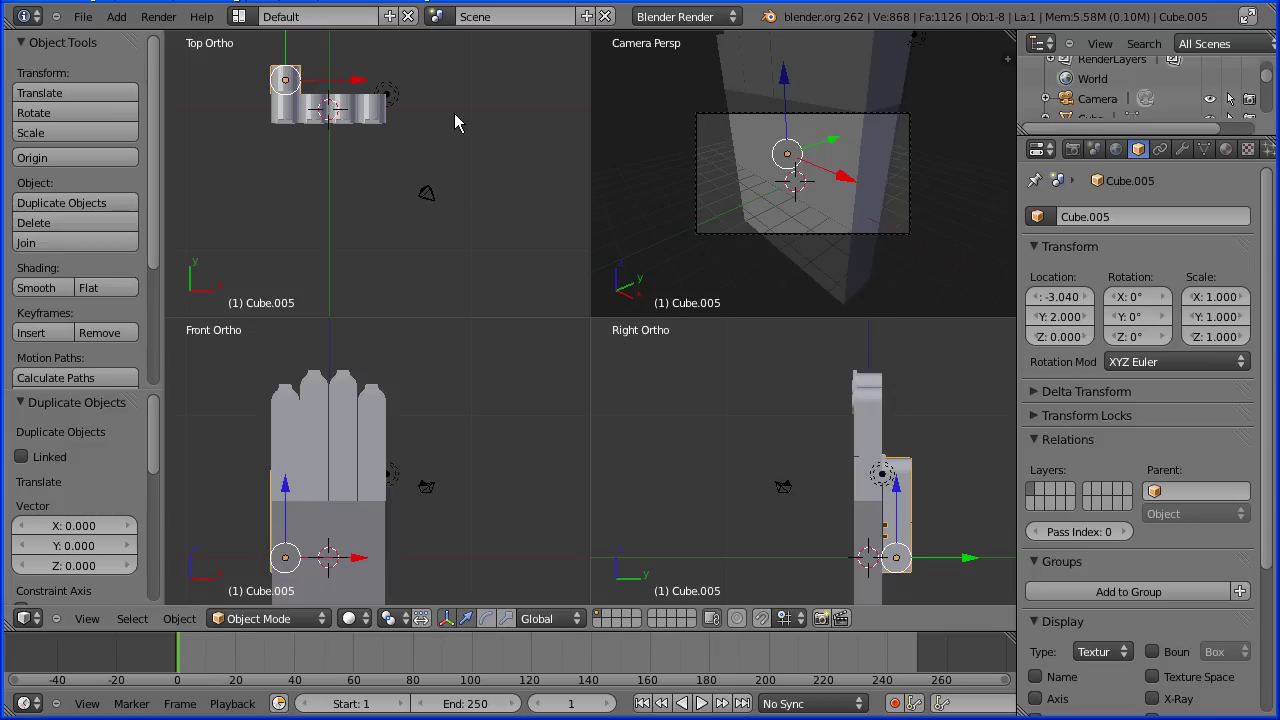
Rotate the thumb 180° and hide the palm block Cube.001.
type("r180")
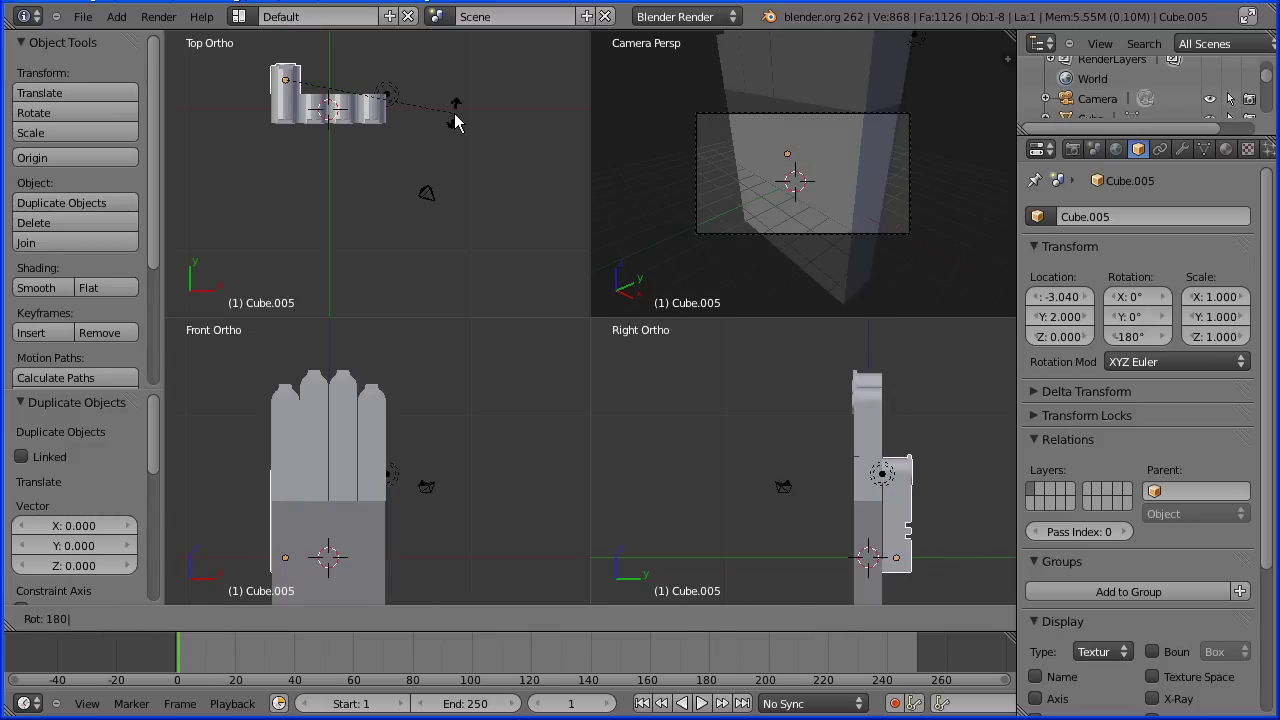
key("Return")
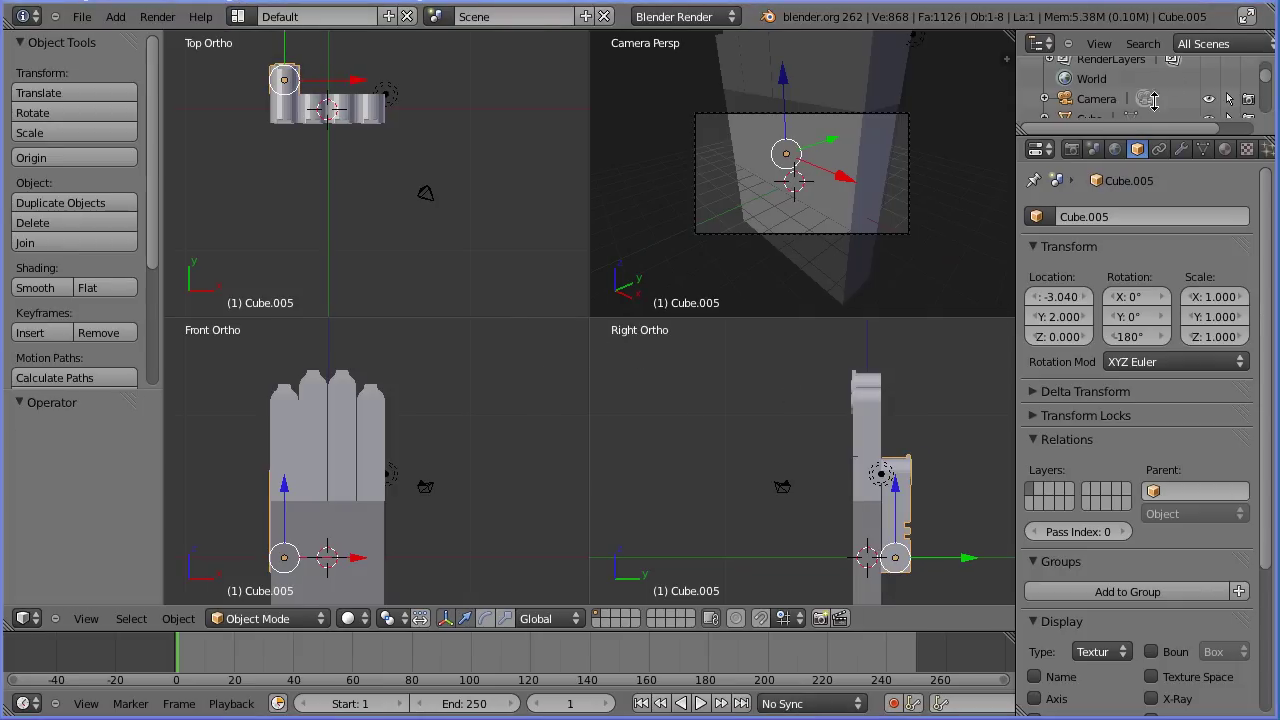
left_click_drag(1150, 128, 1148, 252)
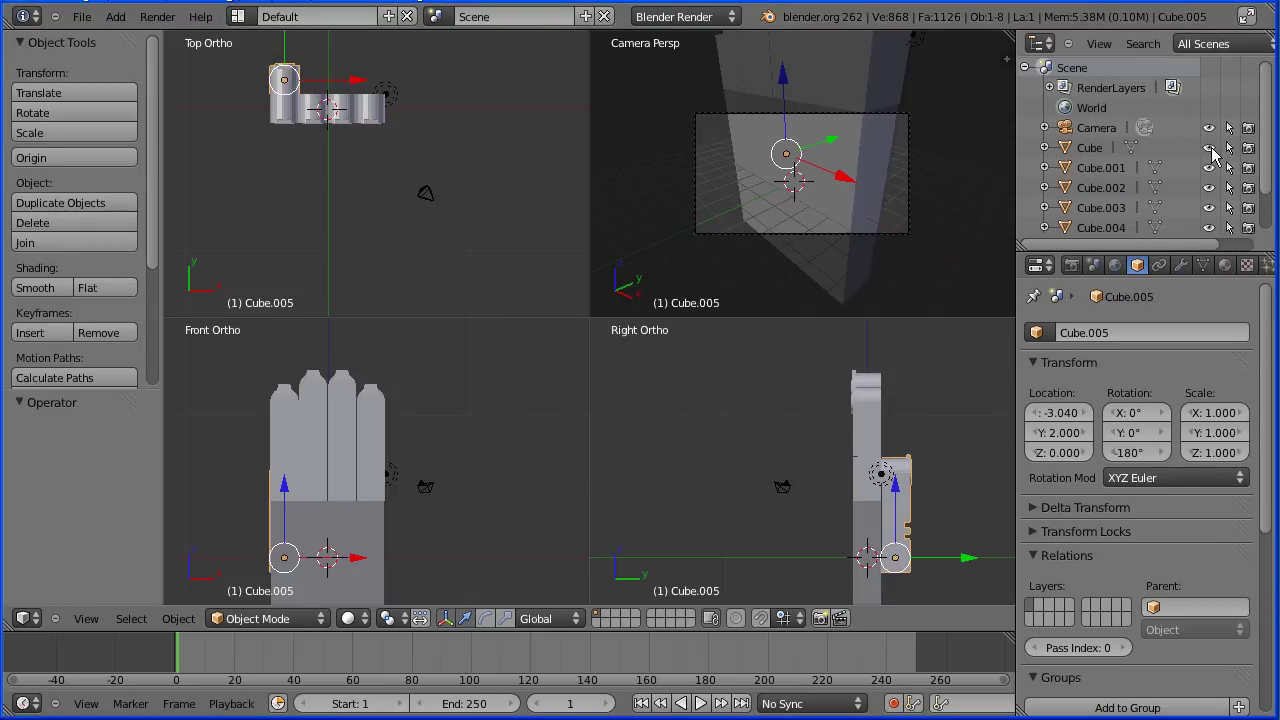
left_click(1208, 168)
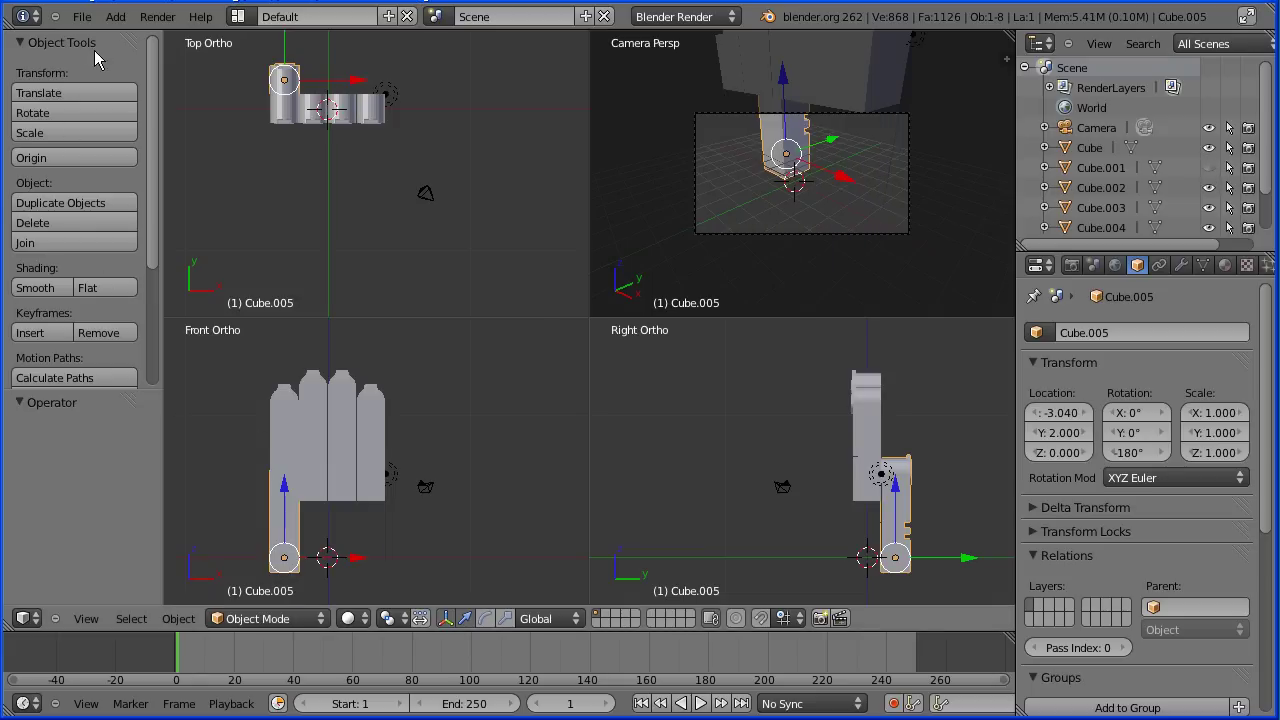
left_click(115, 17)
Add a cylinder, rotate it 90°, and scale it by 2 in Y and Z.
mouse_move(121, 38)
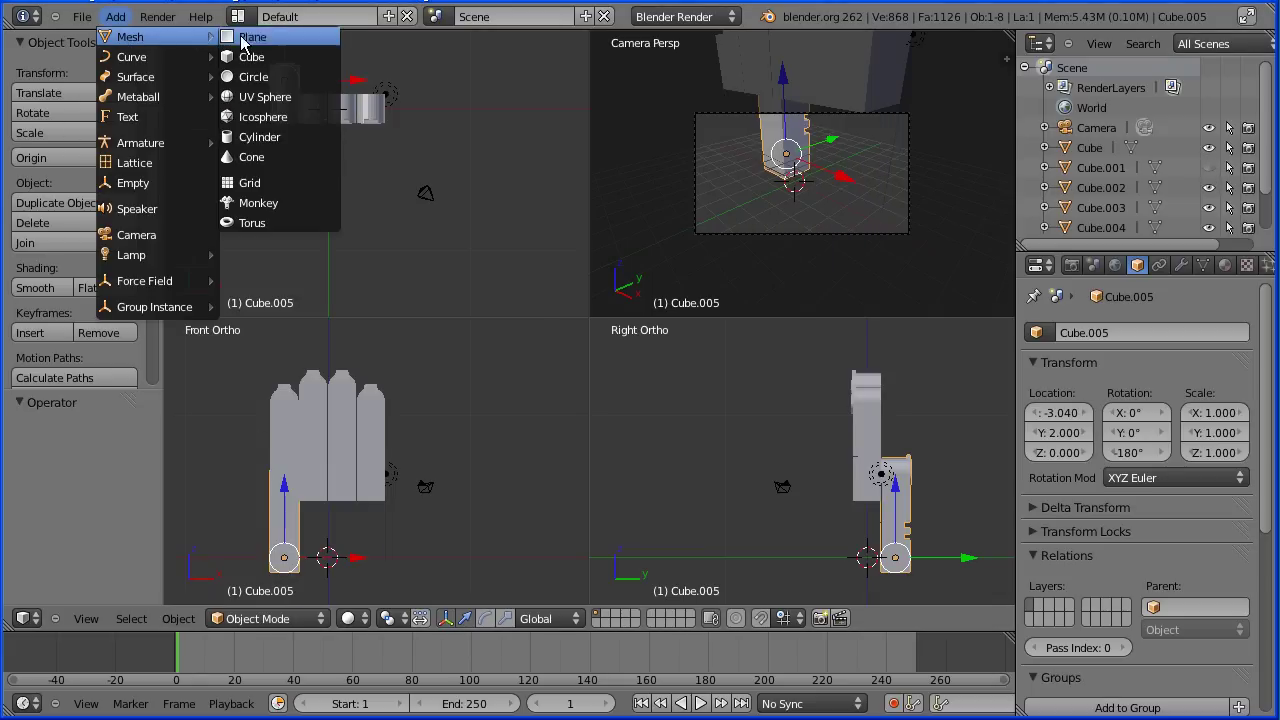
left_click(278, 138)
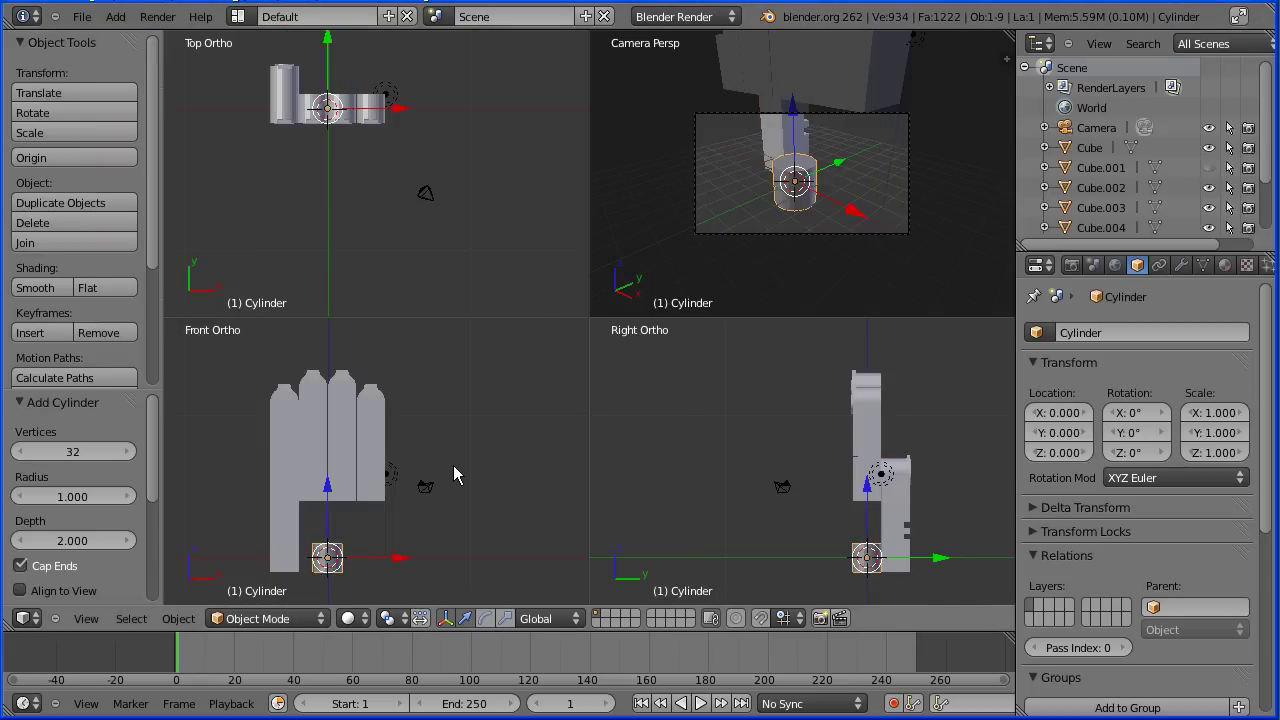
key("r")
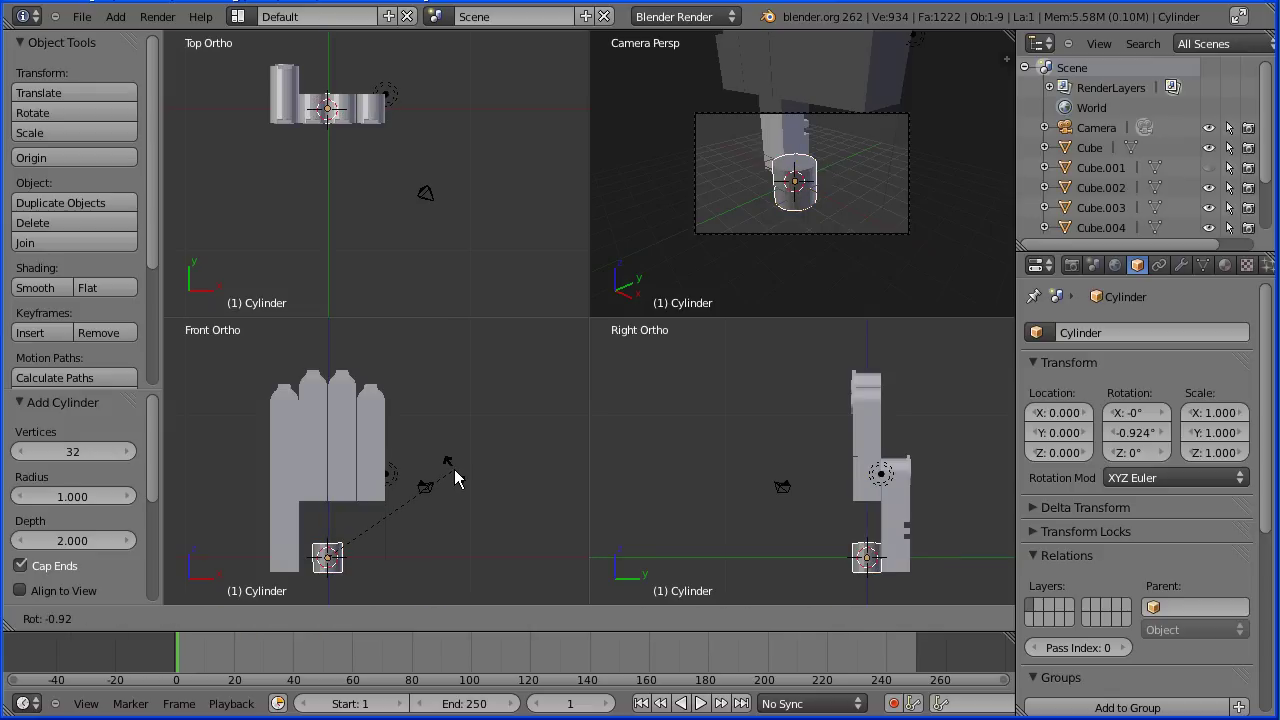
type("90")
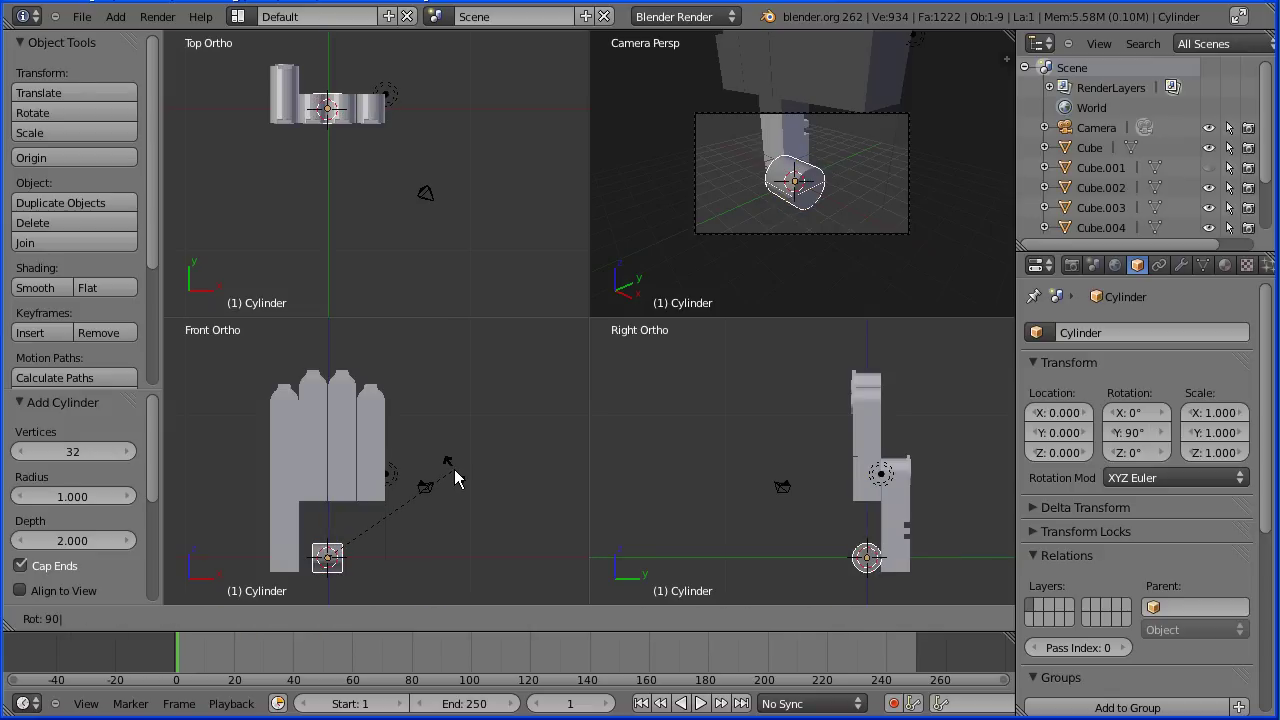
key("Return")
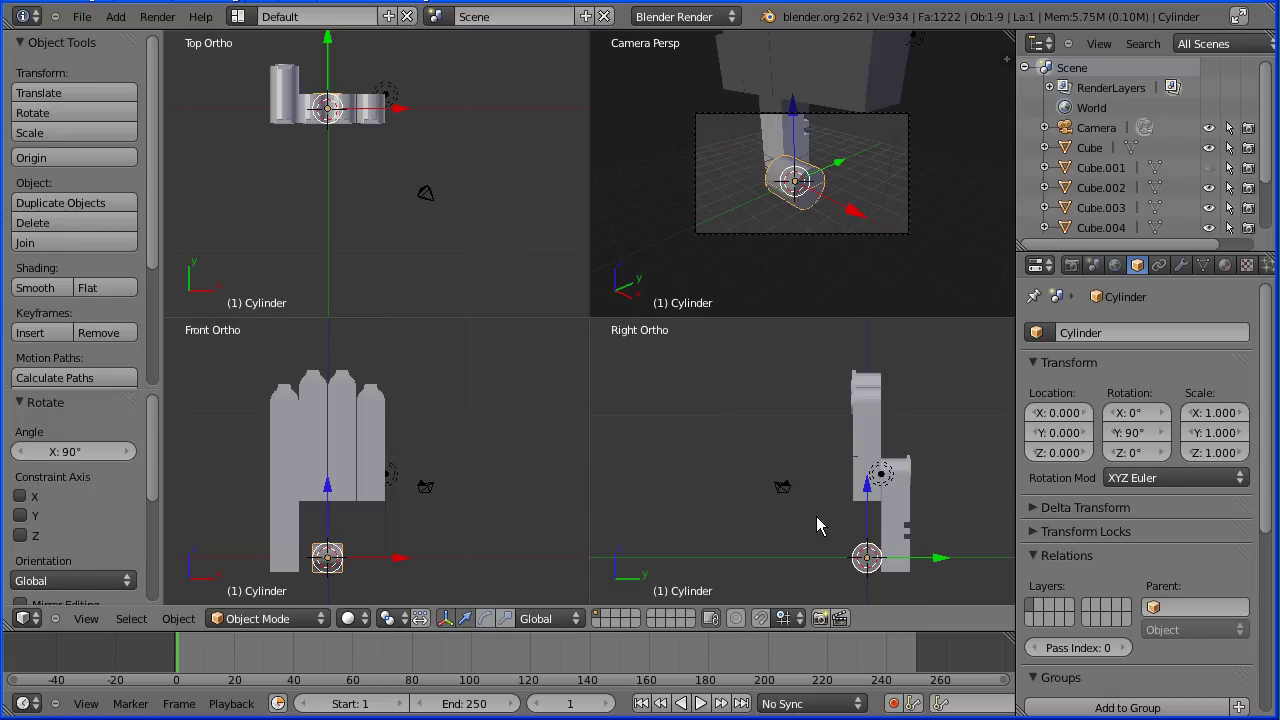
key("s")
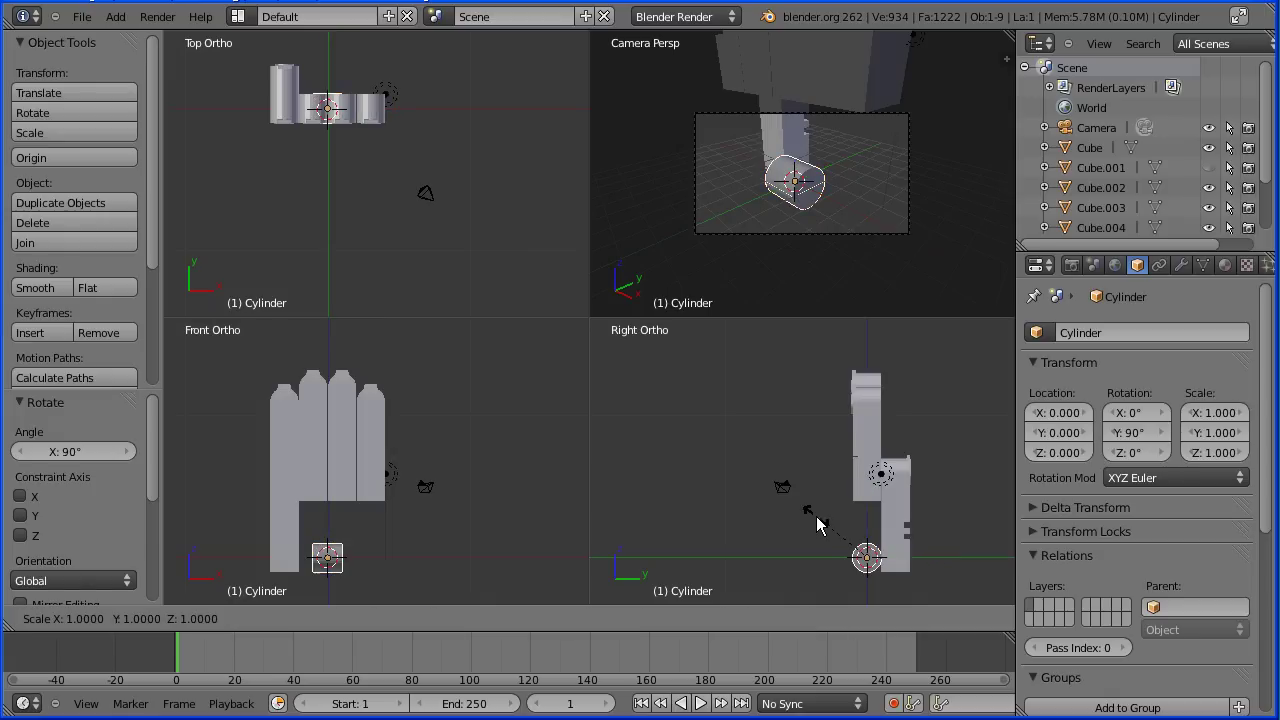
key("x")
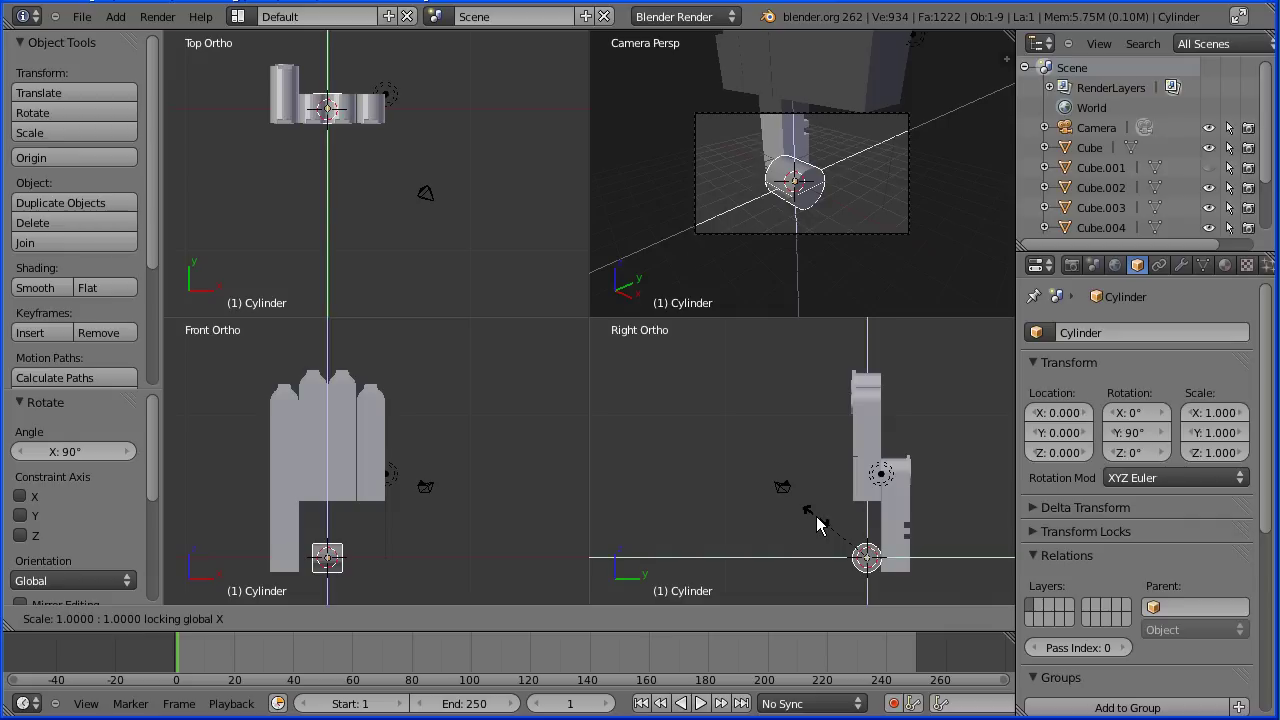
key("2")
key("Return")
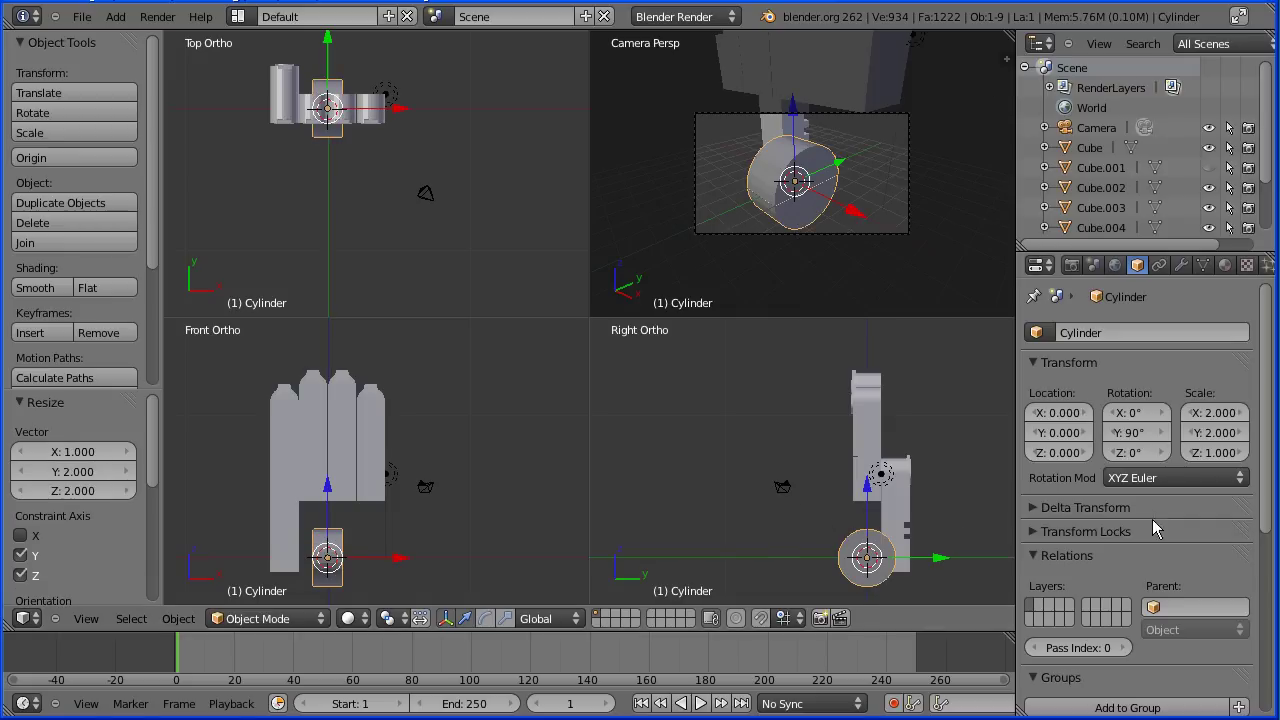
Place the cylinder at X -3.04, Y 1, Z -1.
left_click(1049, 436)
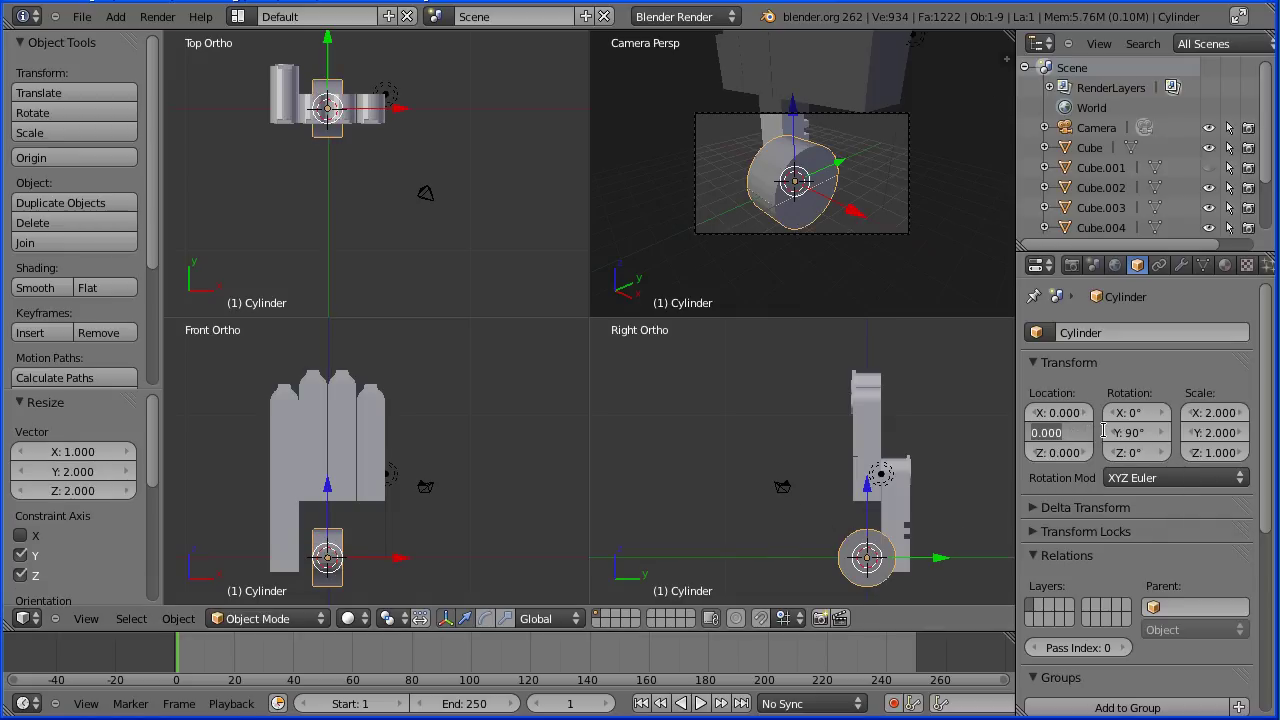
type("1")
key("Return")
left_click(1068, 456)
key("BackSpace")
type("-1")
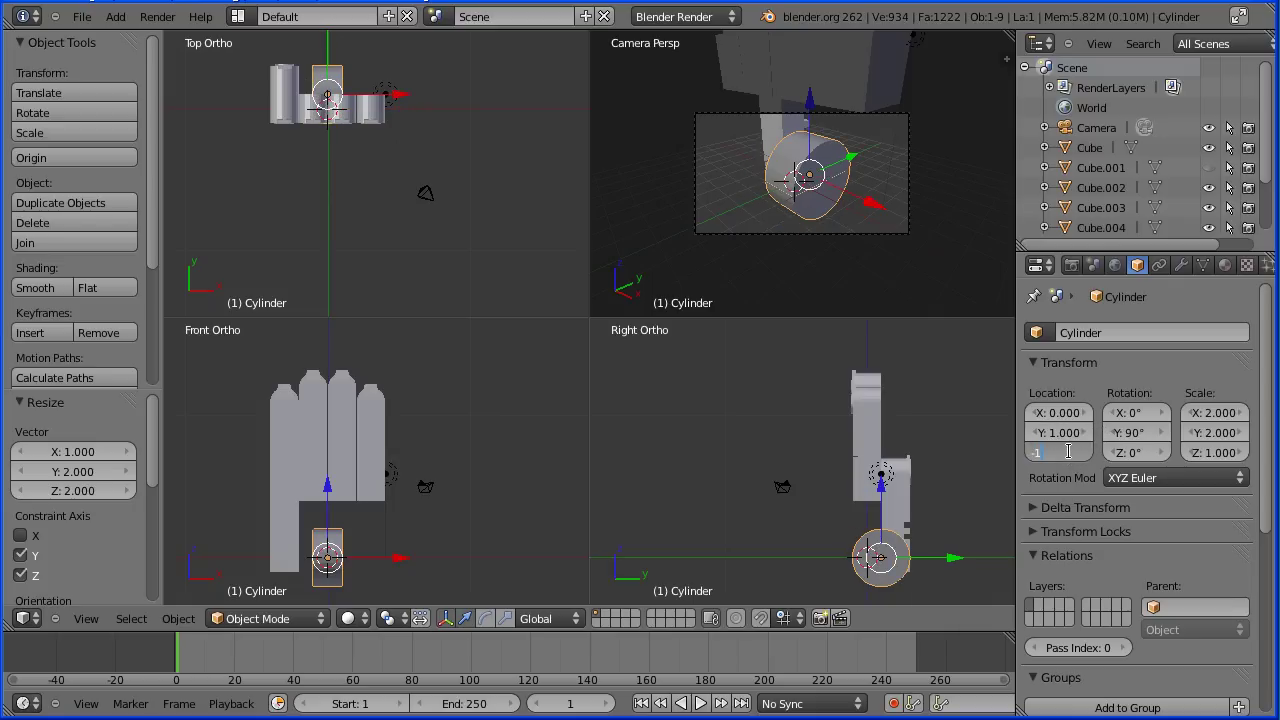
key("Return")
left_click(1063, 411)
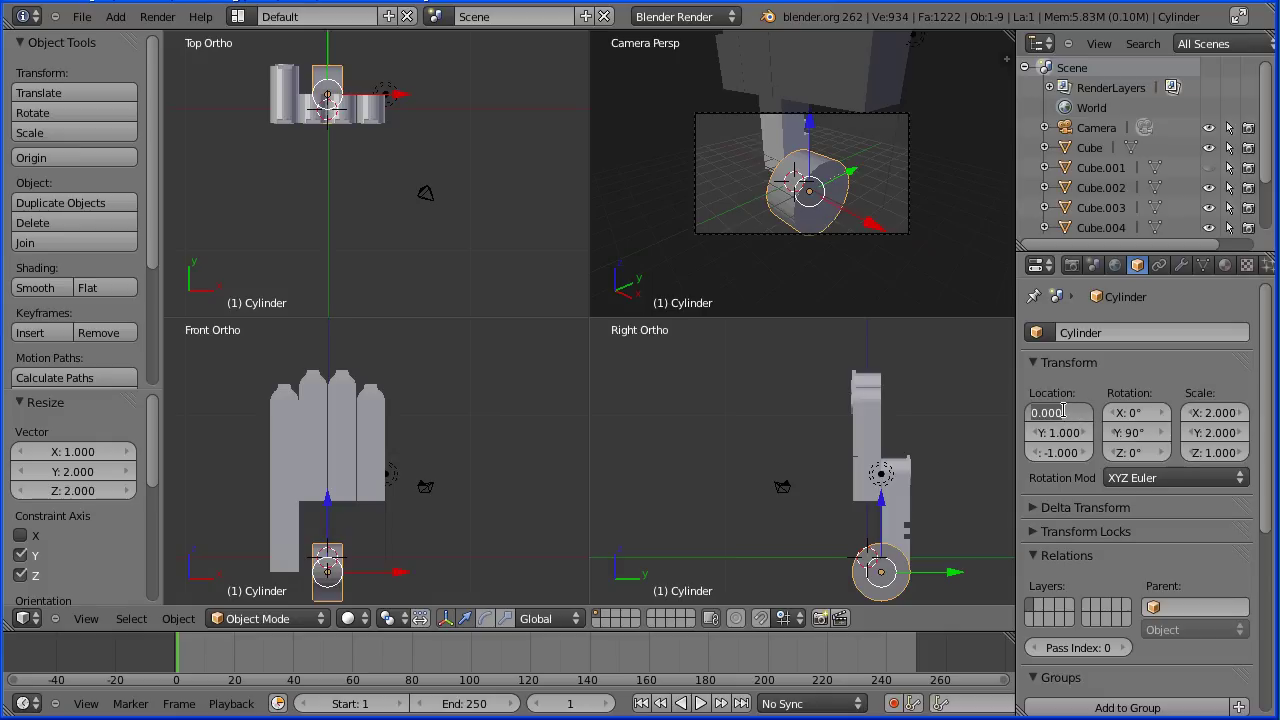
key("BackSpace")
key("Return")
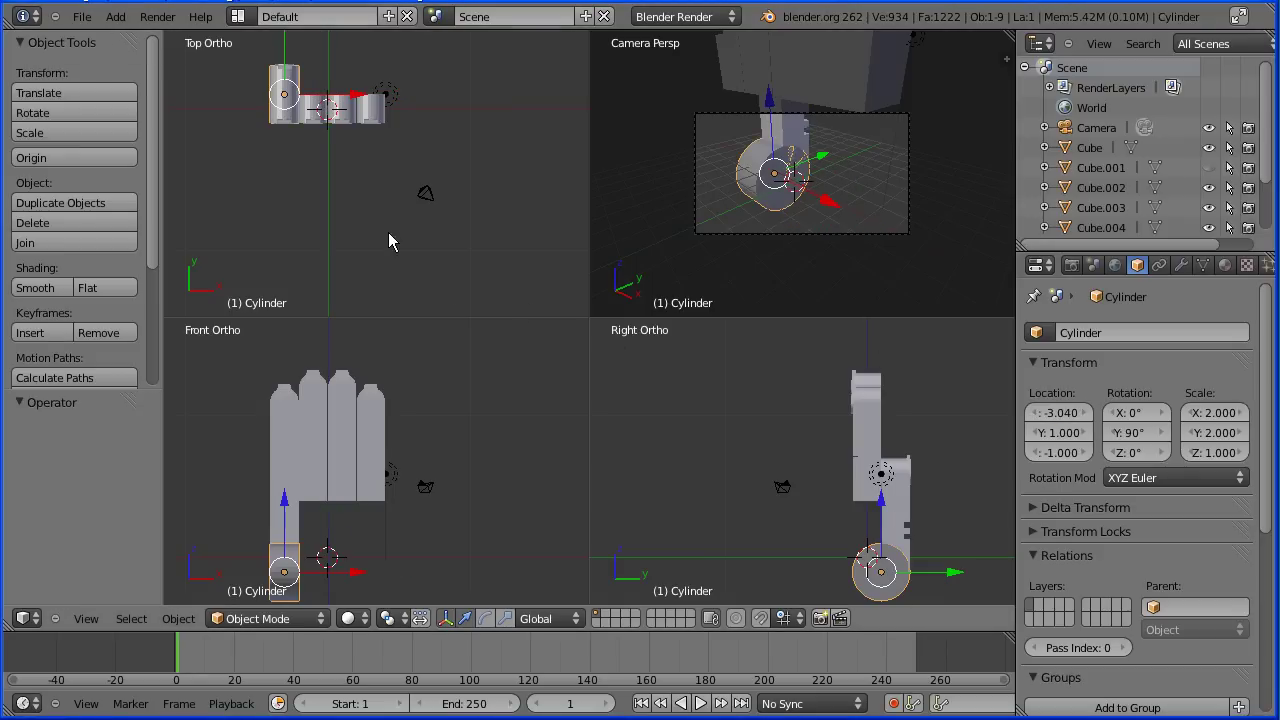
left_click(115, 16)
Add a second cylinder and move it down to Z -5.
mouse_move(135, 42)
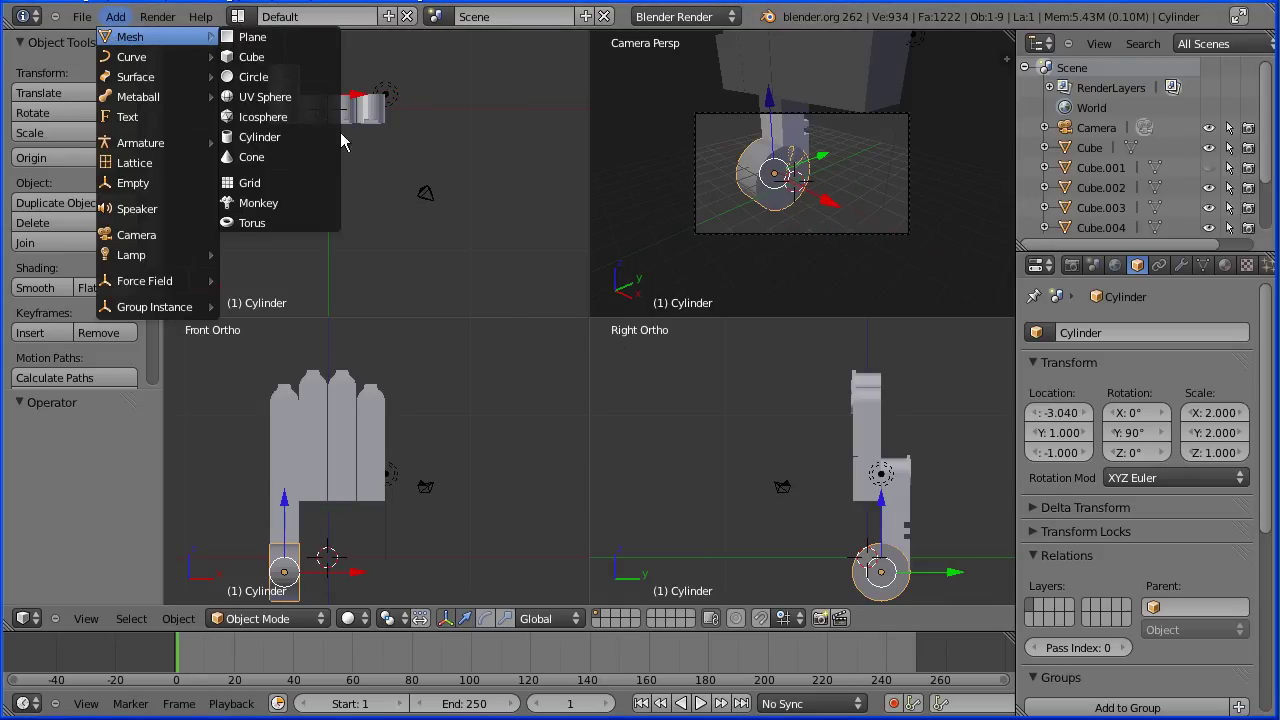
left_click(324, 139)
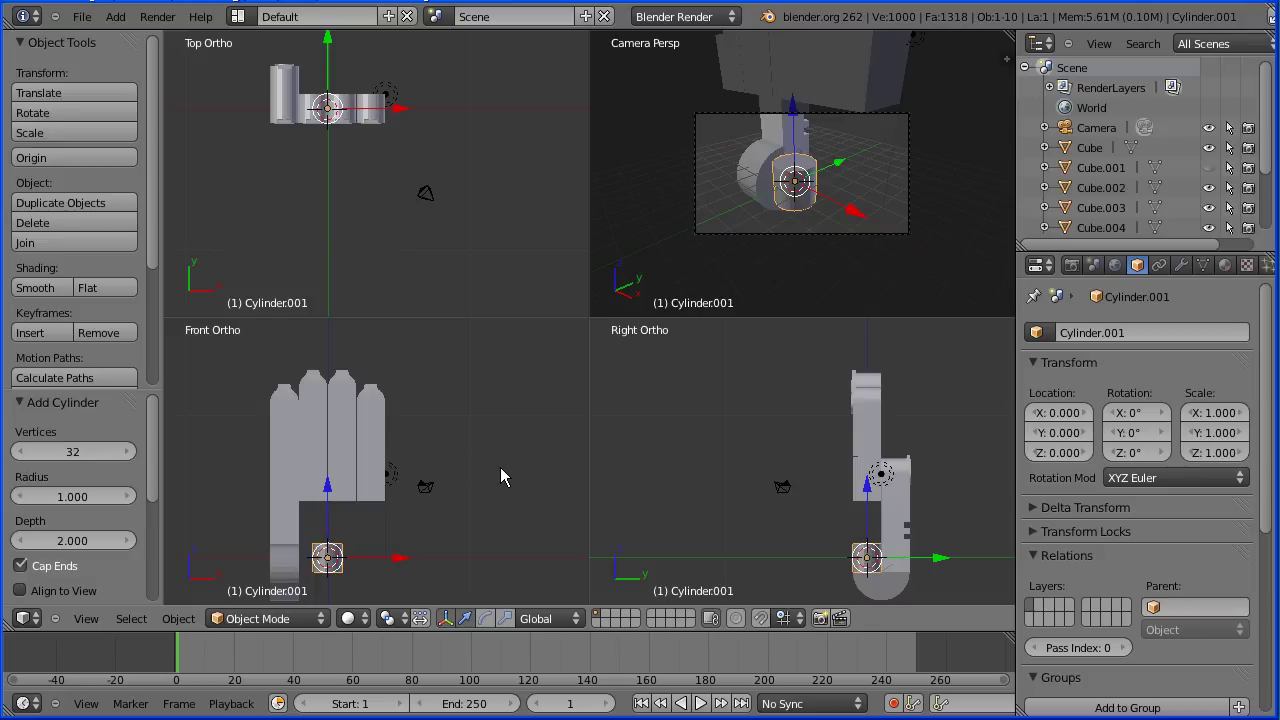
left_click(1050, 452)
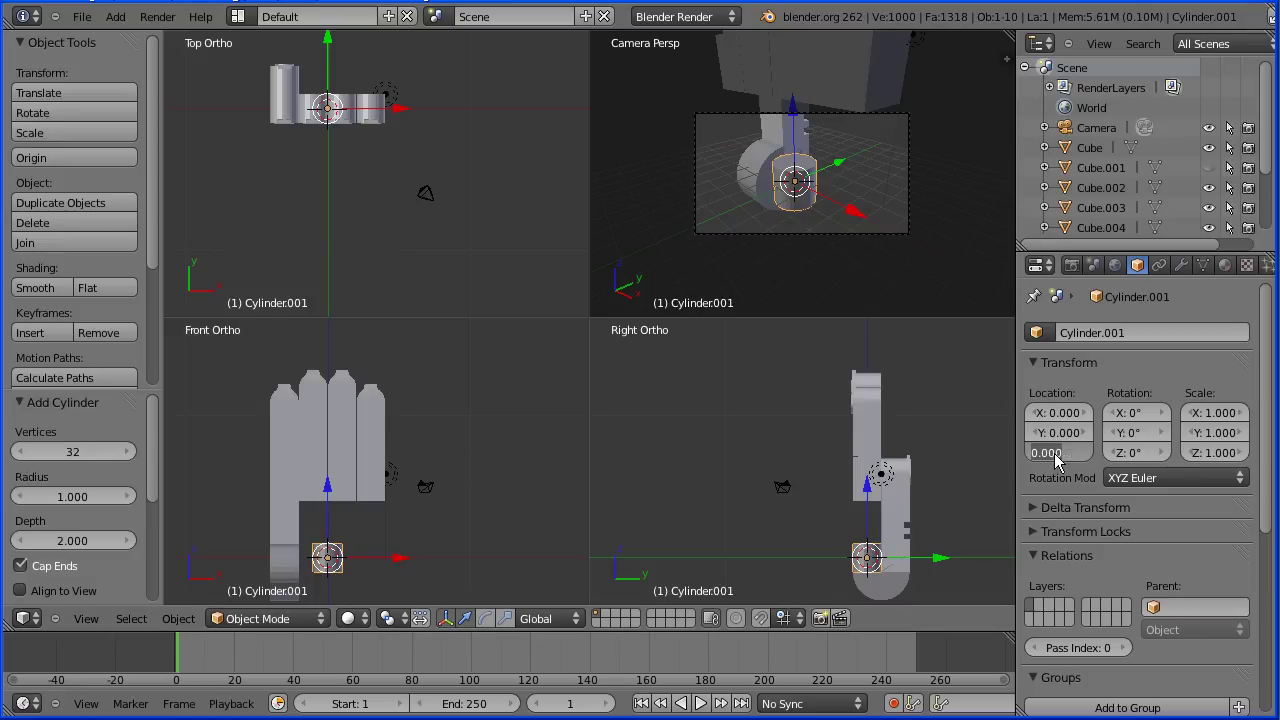
key("BackSpace")
type("-5")
key("Return")
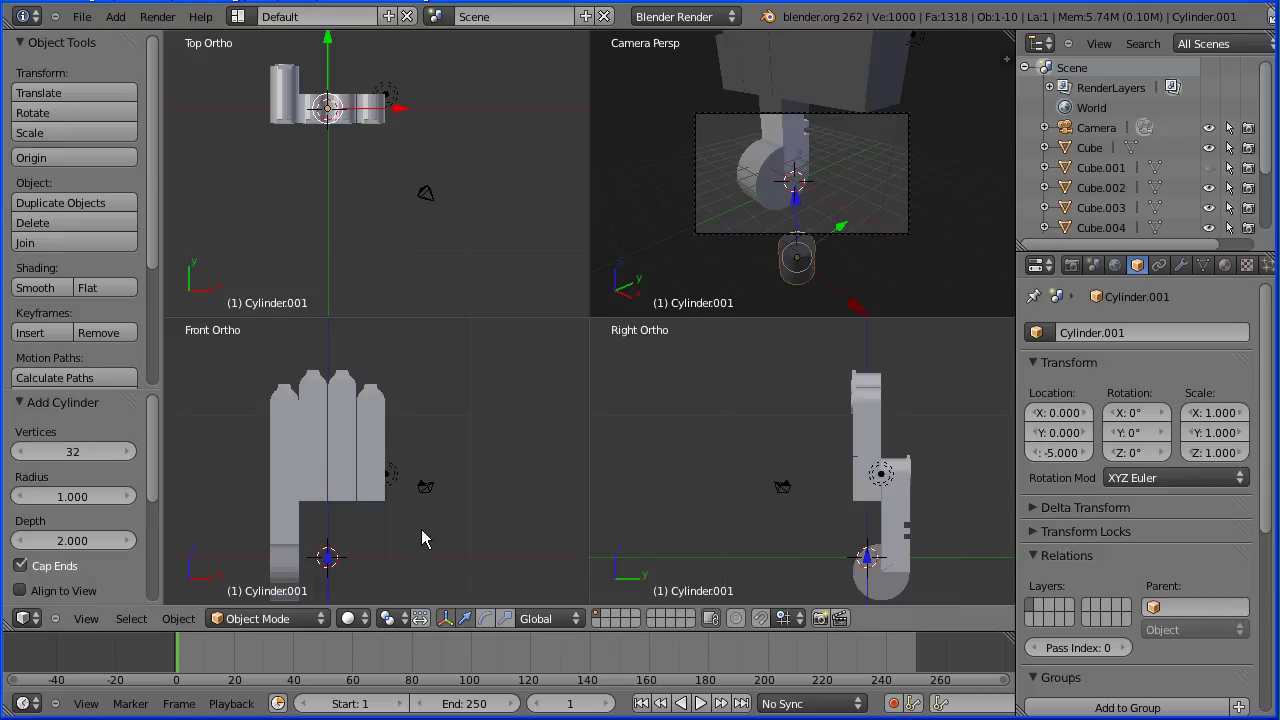
middle_click_drag(421, 529, 428, 491, "shift")
middle_click_drag(744, 533, 739, 492, "shift")
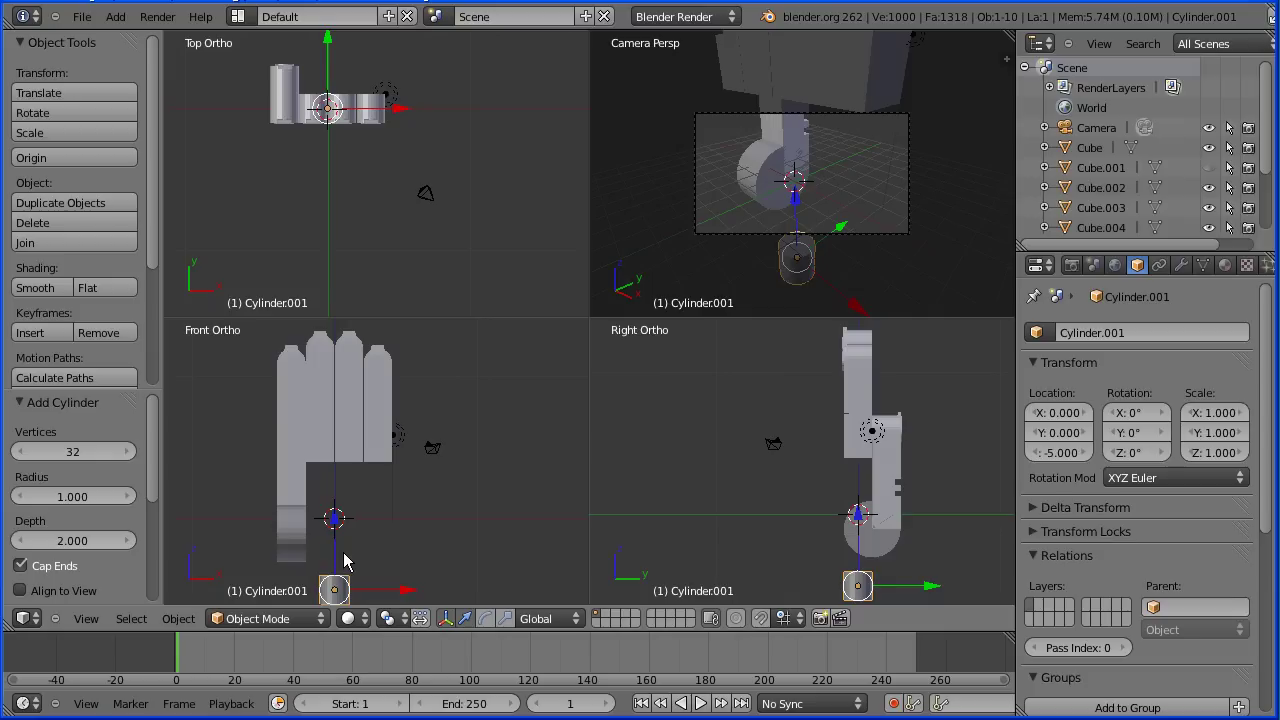
Widen the cylinder to 2.5 on X and Y and unhide the palm block.
key("s")
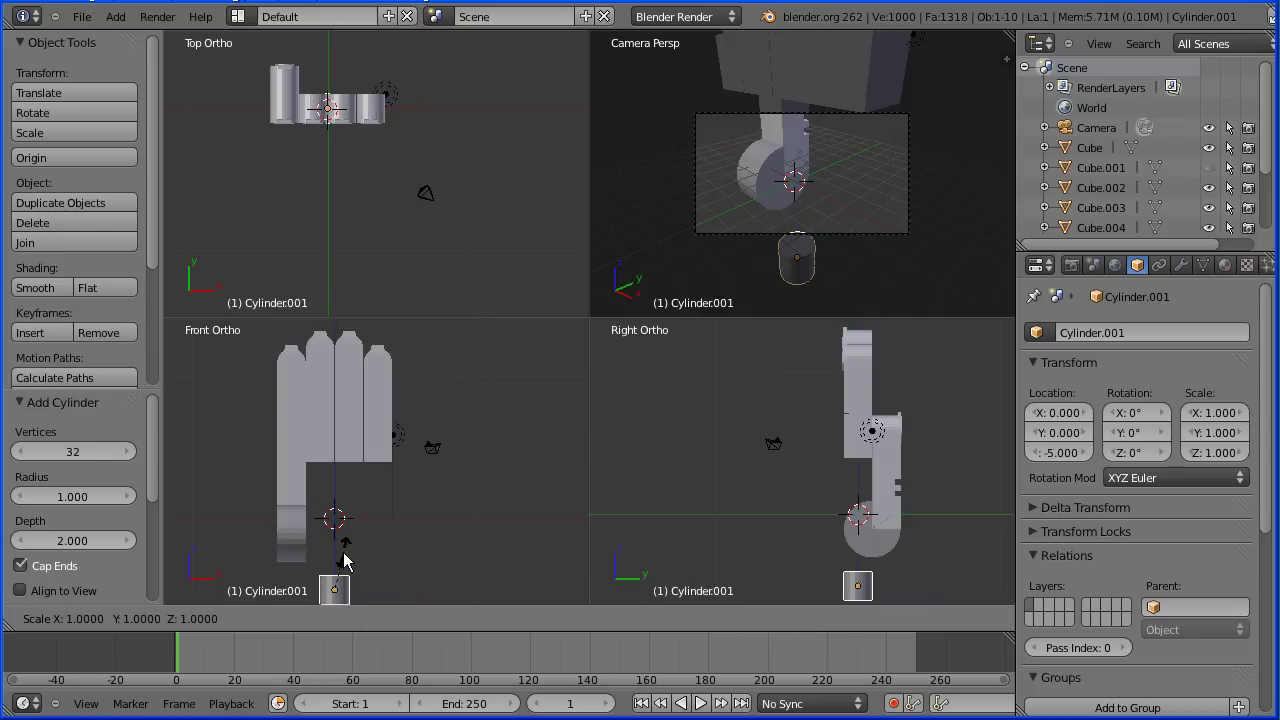
key("shift+z")
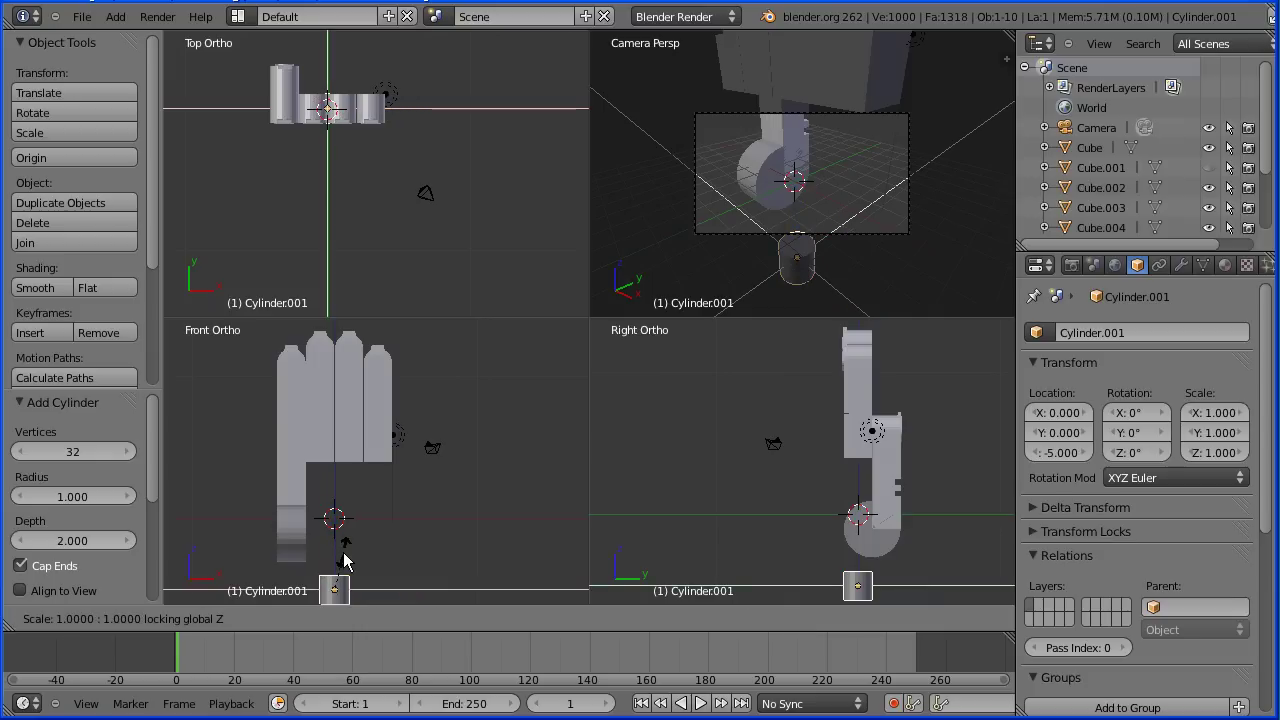
type("2.5")
key("Return")
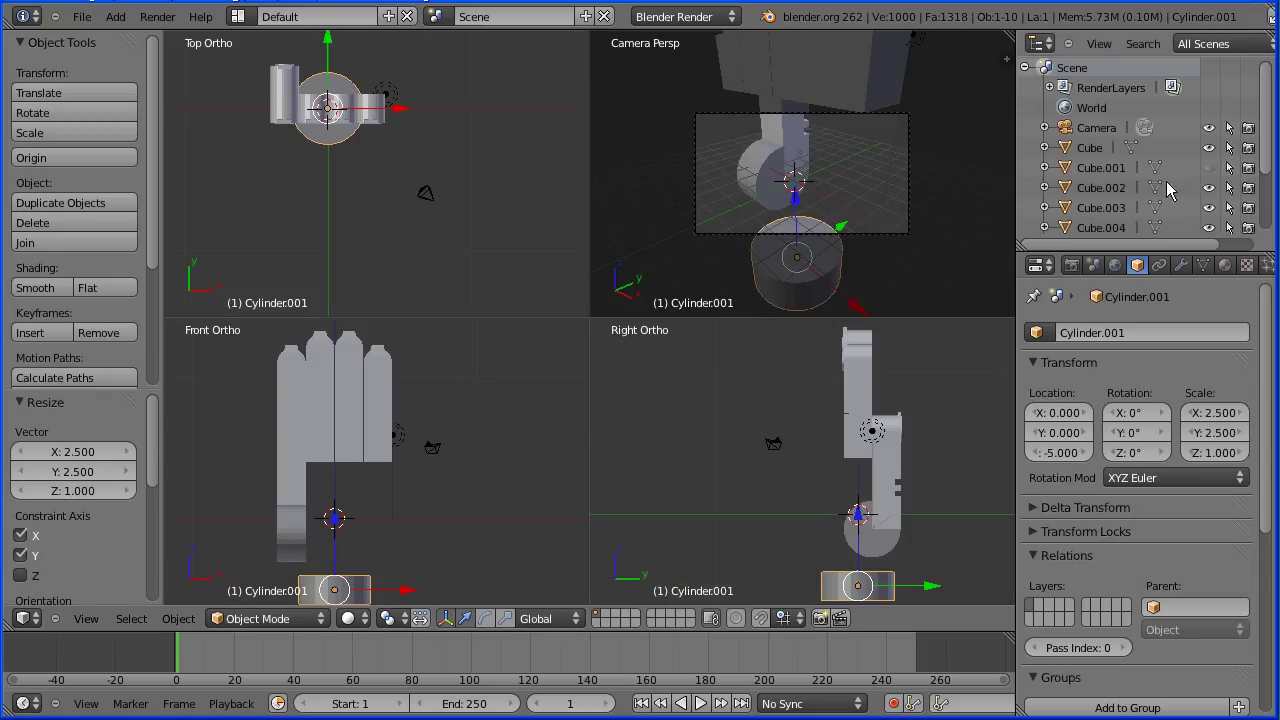
left_click(1208, 168)
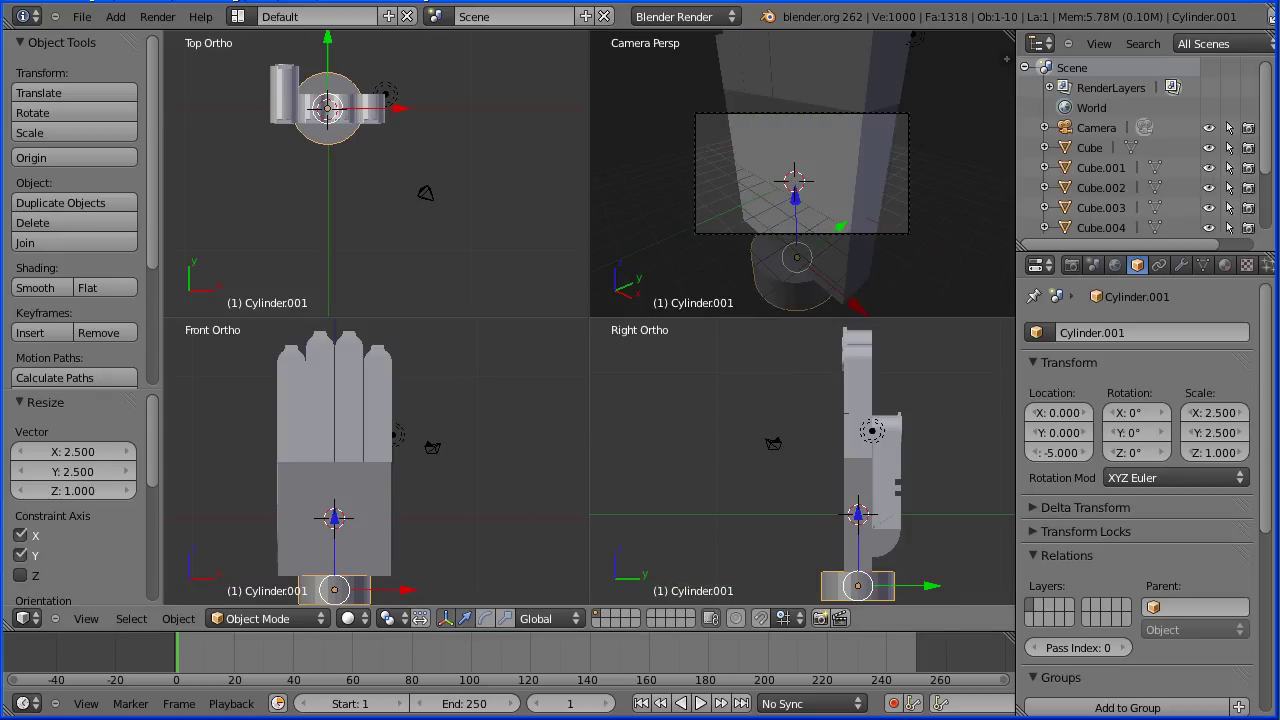
Edit the palm block and add a horizontal edge loop near its bottom.
right_click(377, 545)
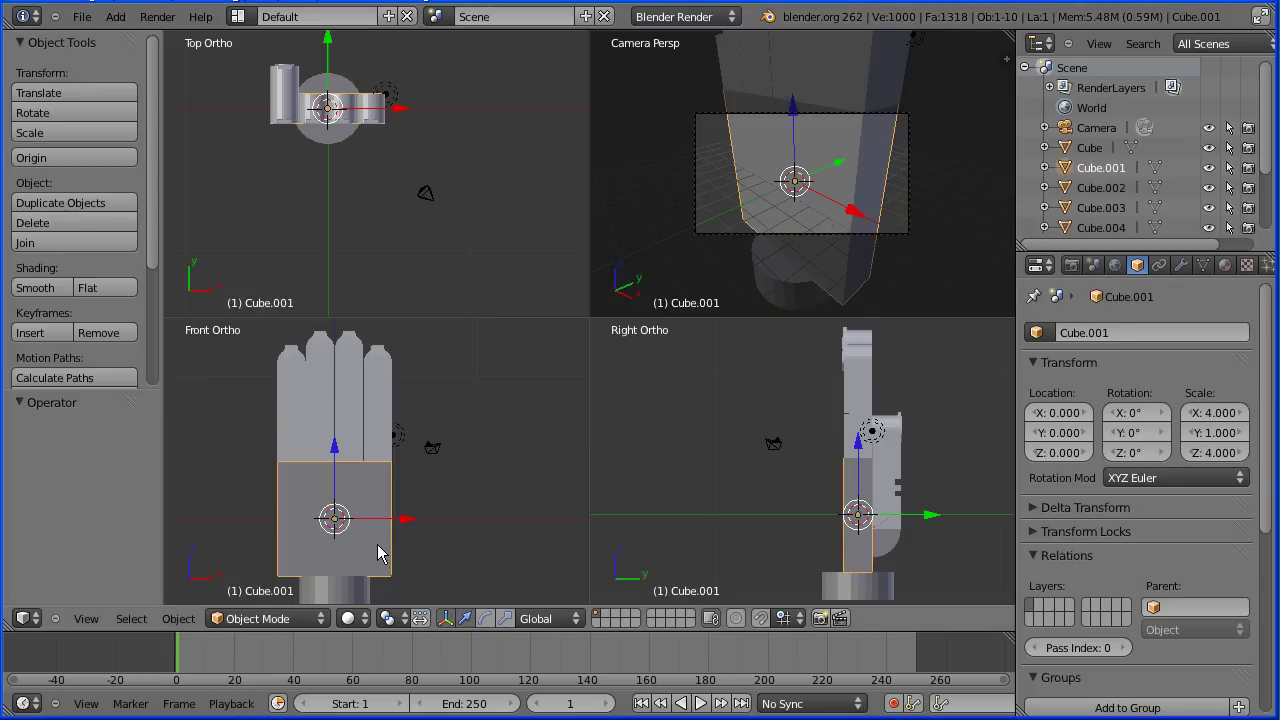
left_click(264, 619)
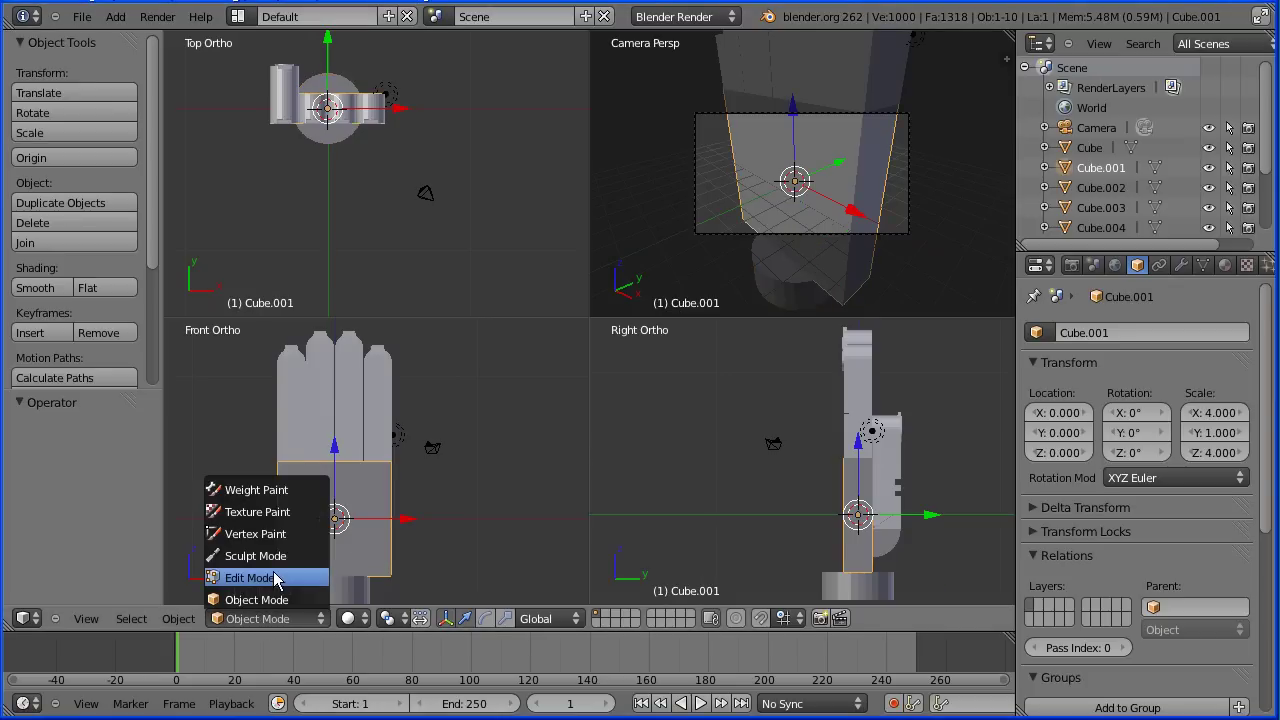
left_click(276, 578)
left_click(96, 364)
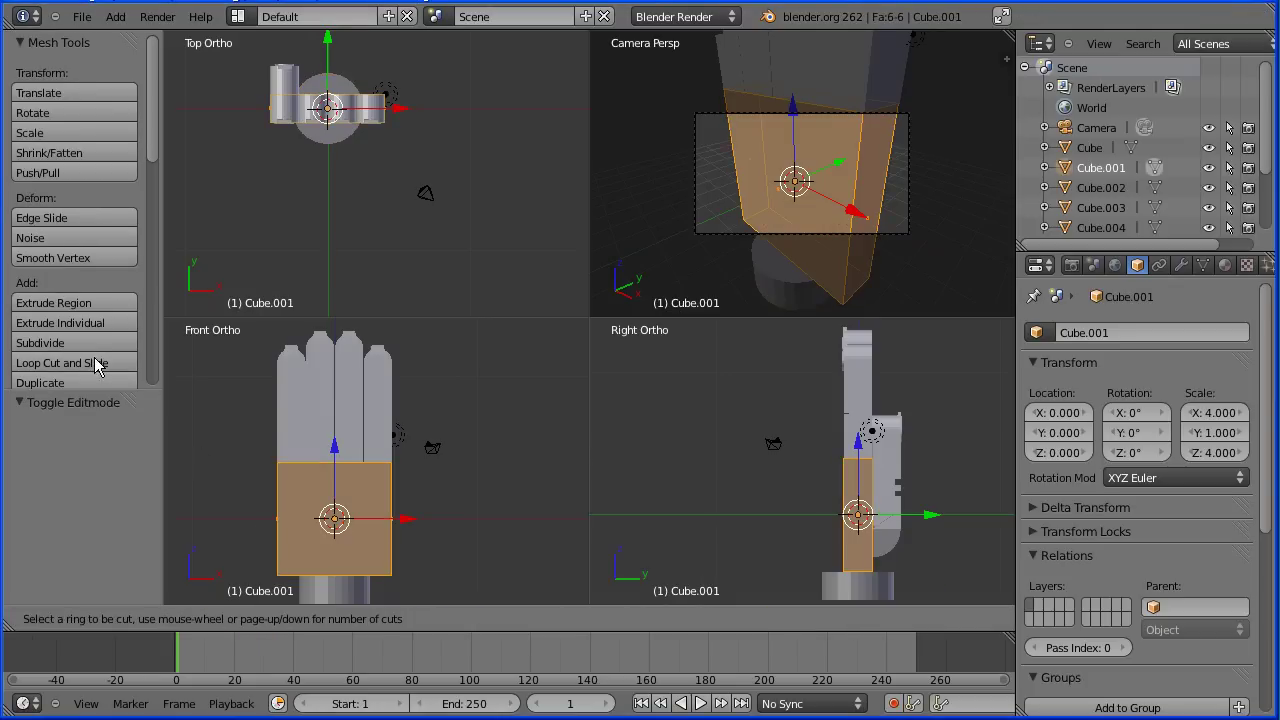
left_click(260, 497)
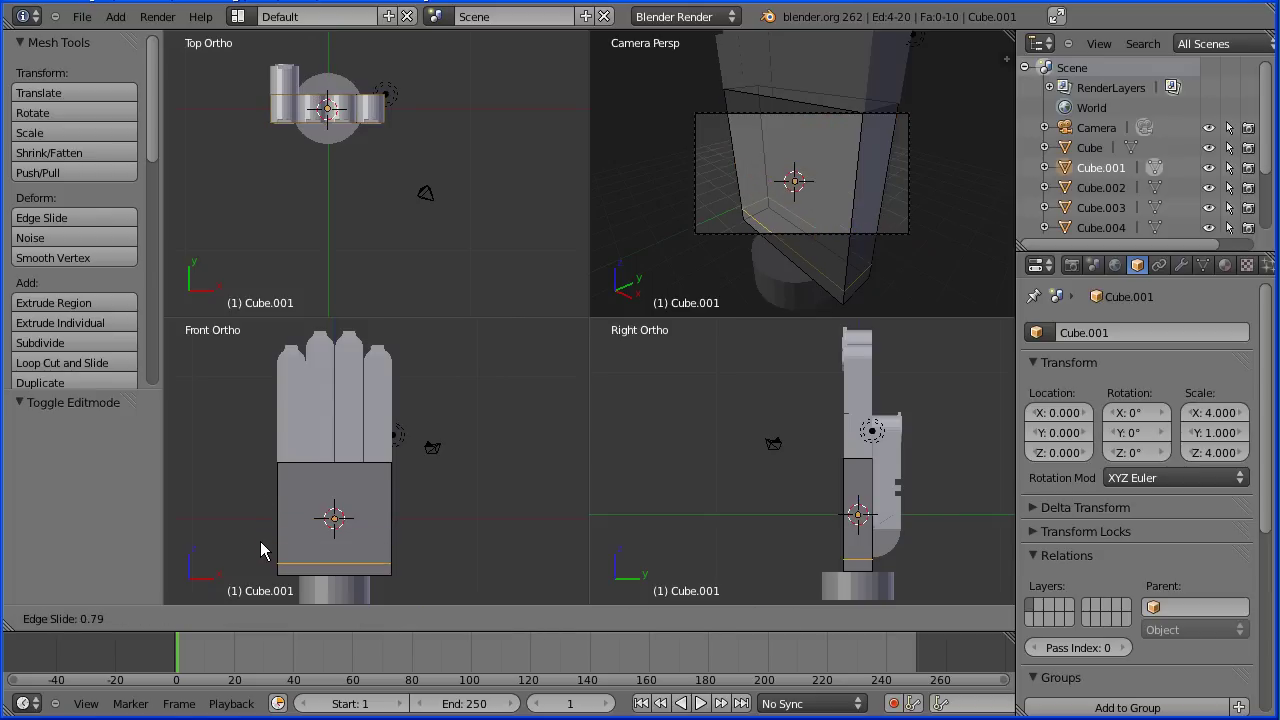
left_click(260, 544)
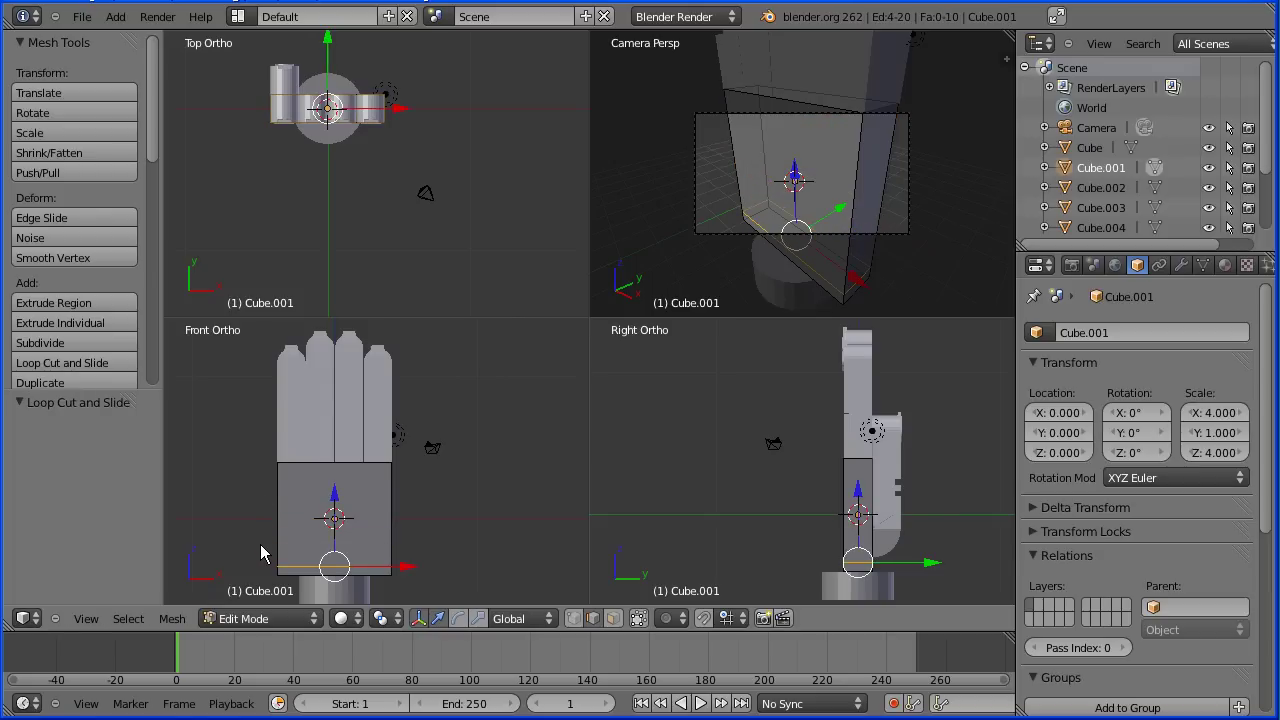
Add two vertical edge loops near the palm's left and right sides.
left_click(102, 364)
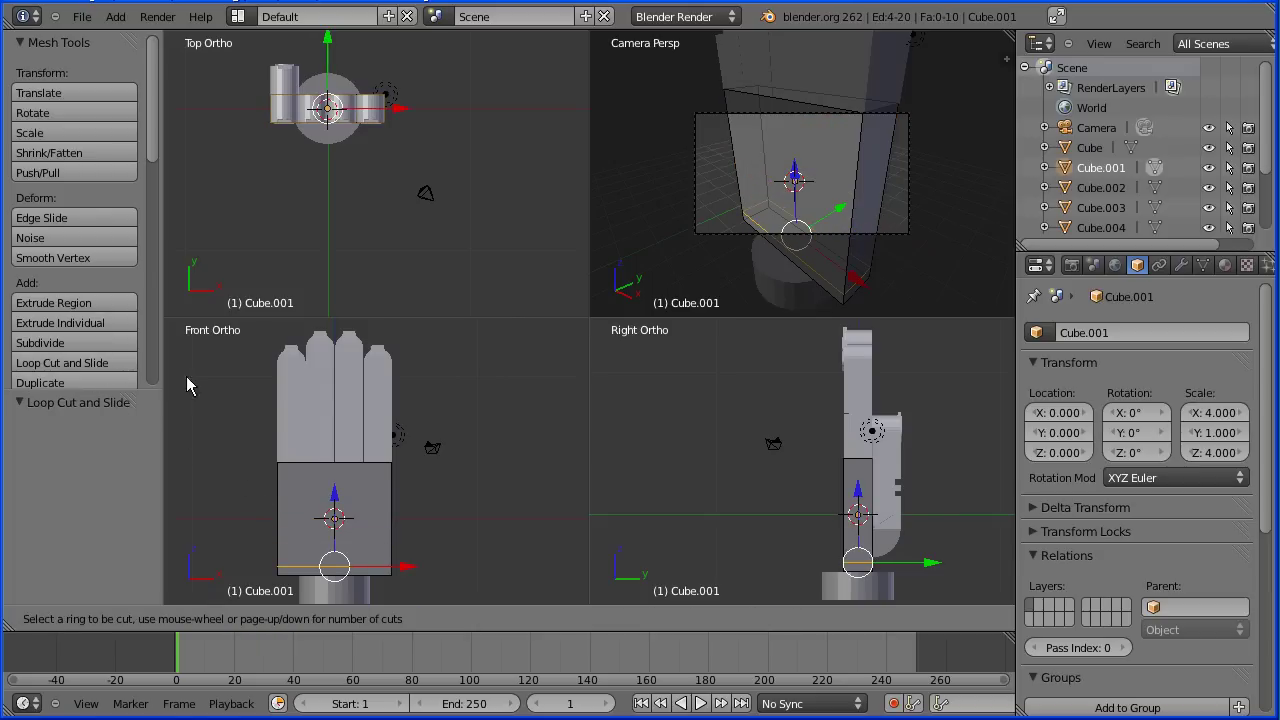
left_click(315, 446)
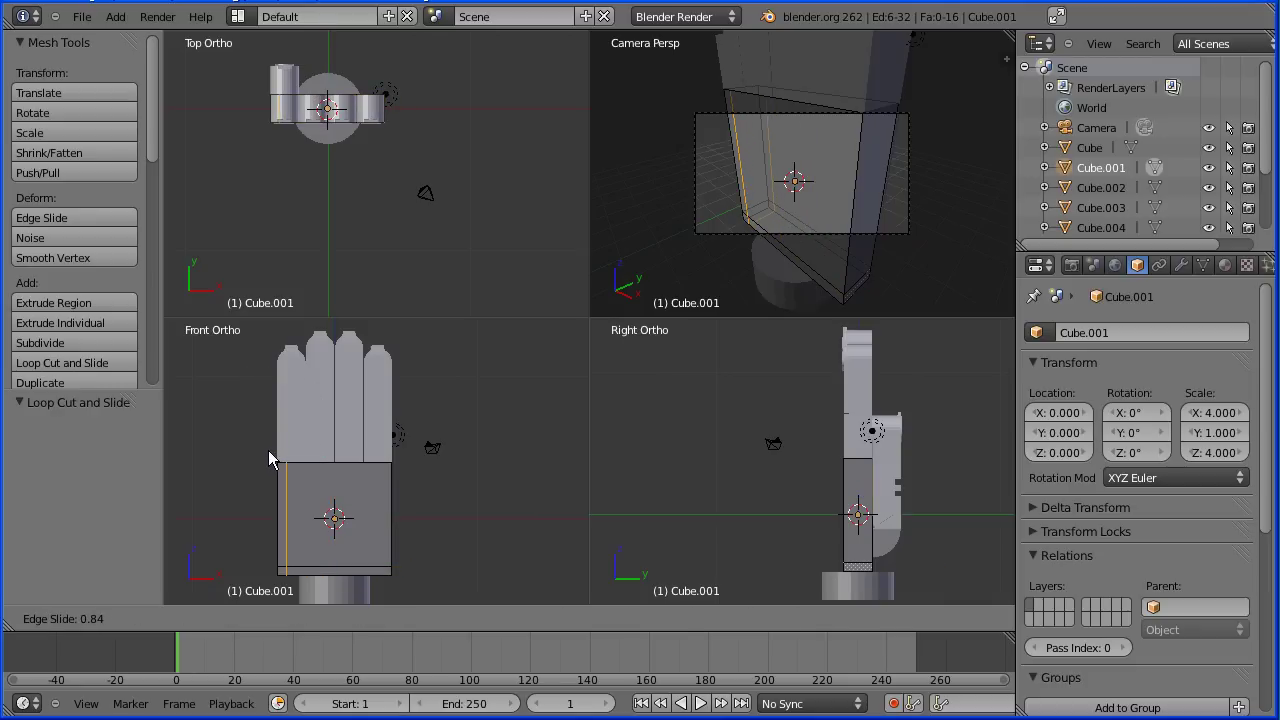
left_click(268, 450)
left_click(116, 368)
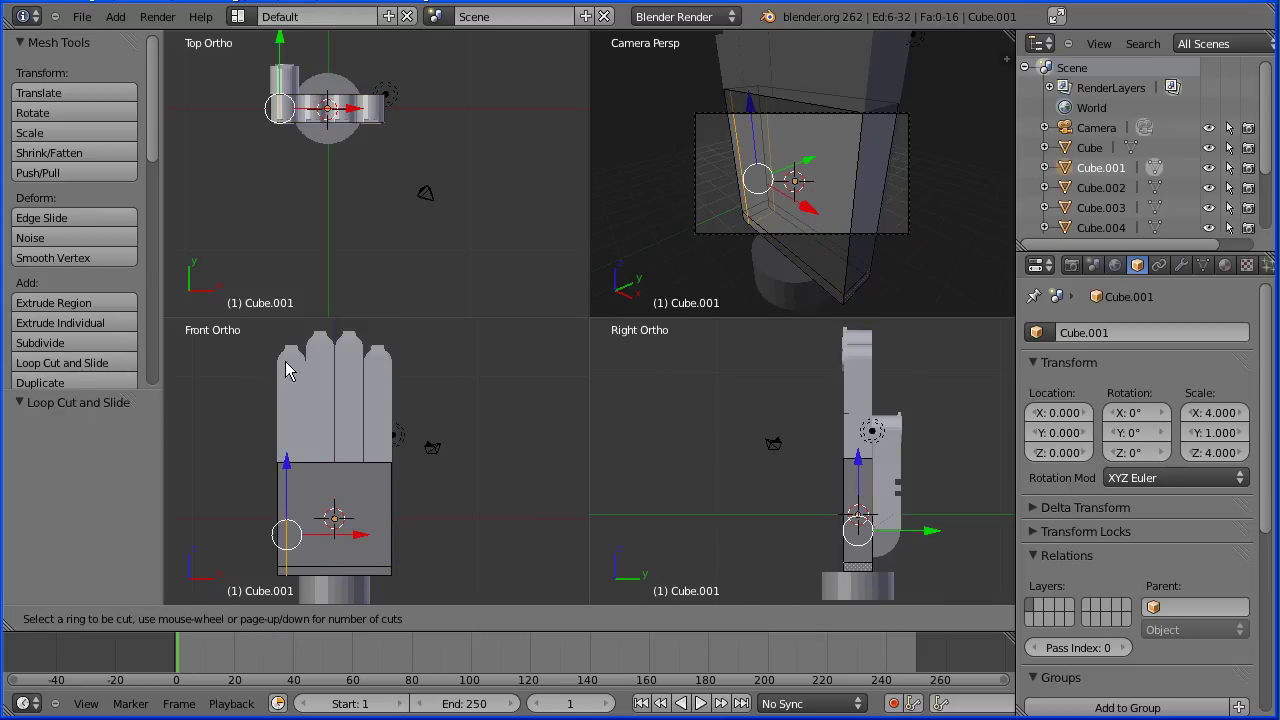
left_click(348, 478)
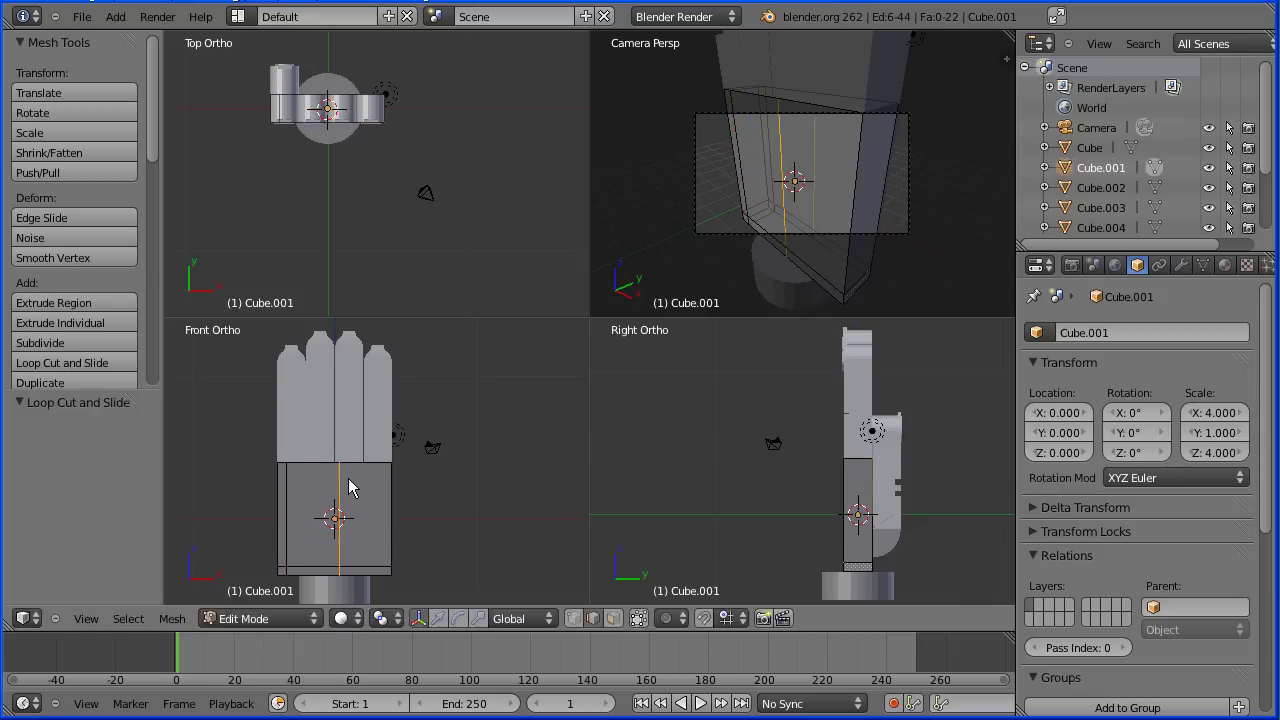
left_click(397, 495)
middle_click_drag(823, 199, 856, 40)
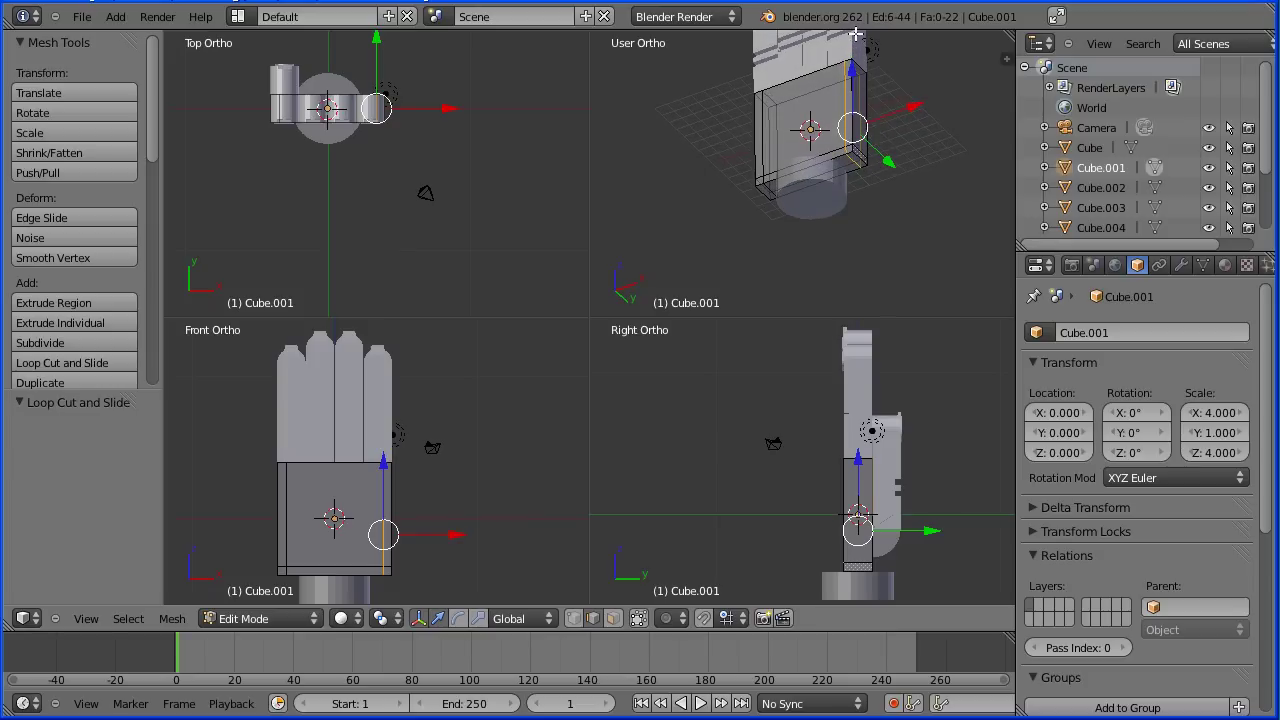
In vertex select mode with the gizmo hidden, merge the first palm corner vertex pair at the first vertex.
scroll(863, 257, "up", 4)
scroll(863, 257, "up", 1)
left_click(572, 621)
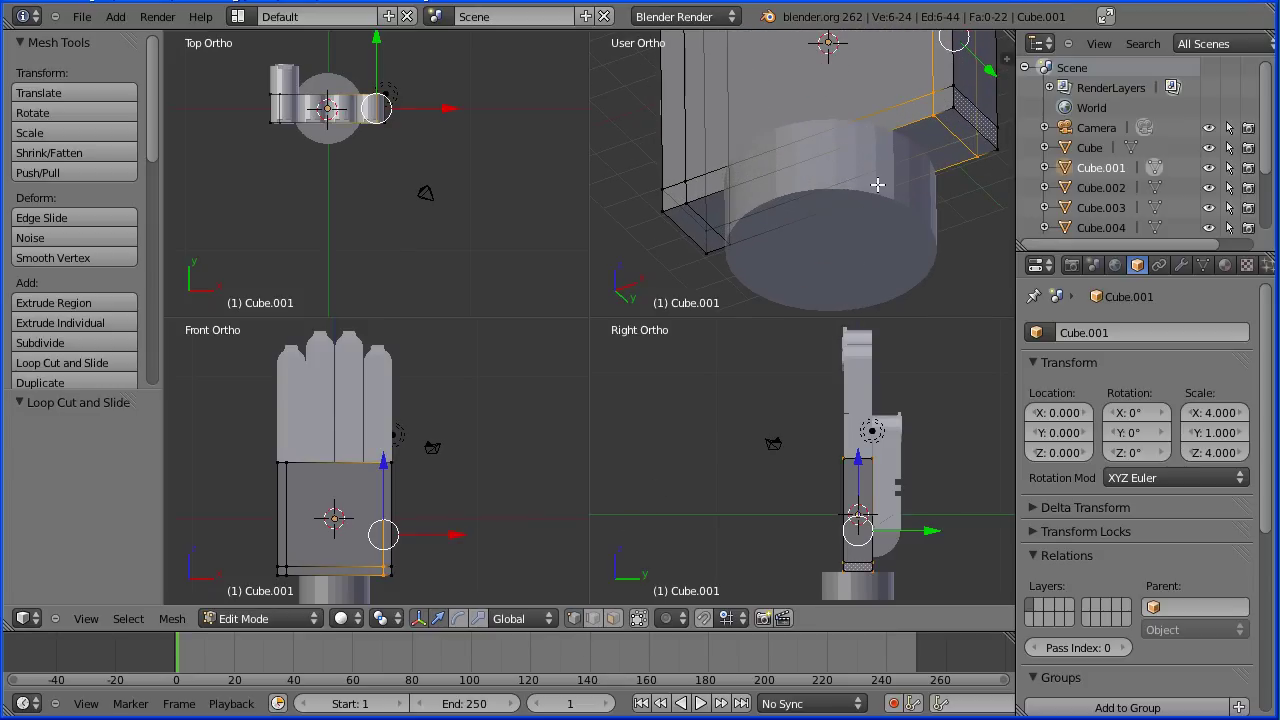
right_click(935, 115)
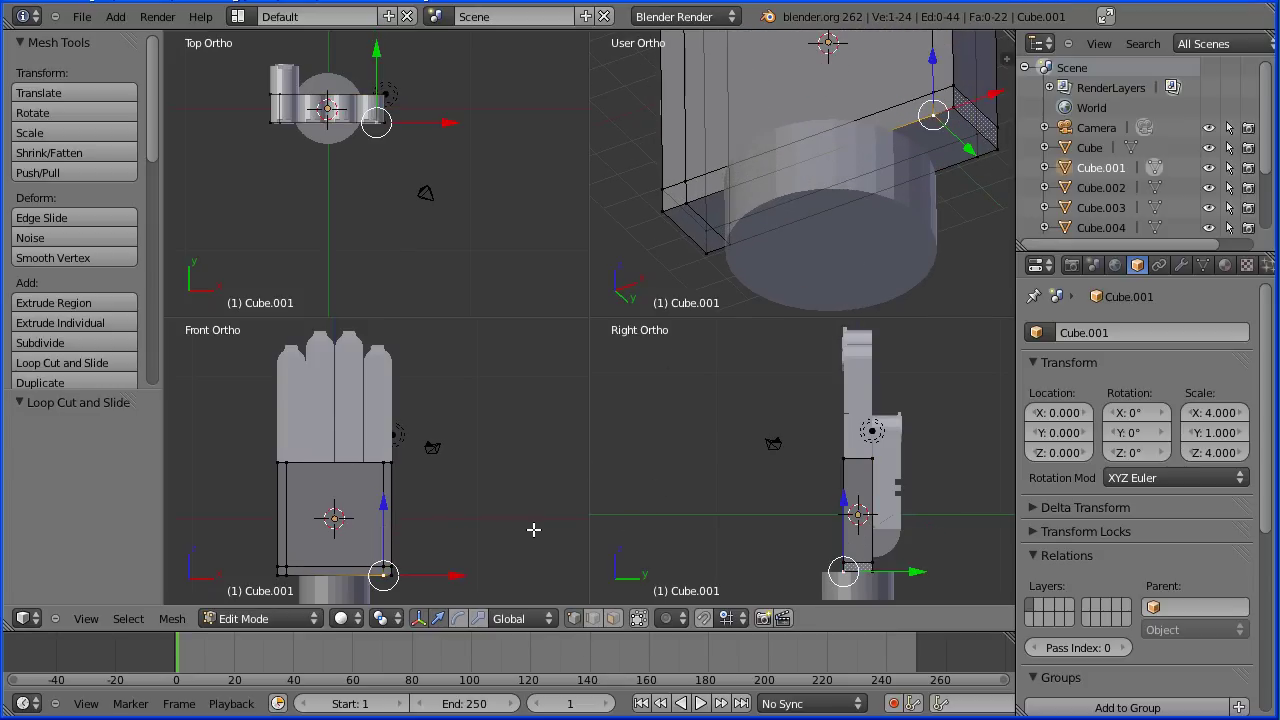
left_click(424, 622)
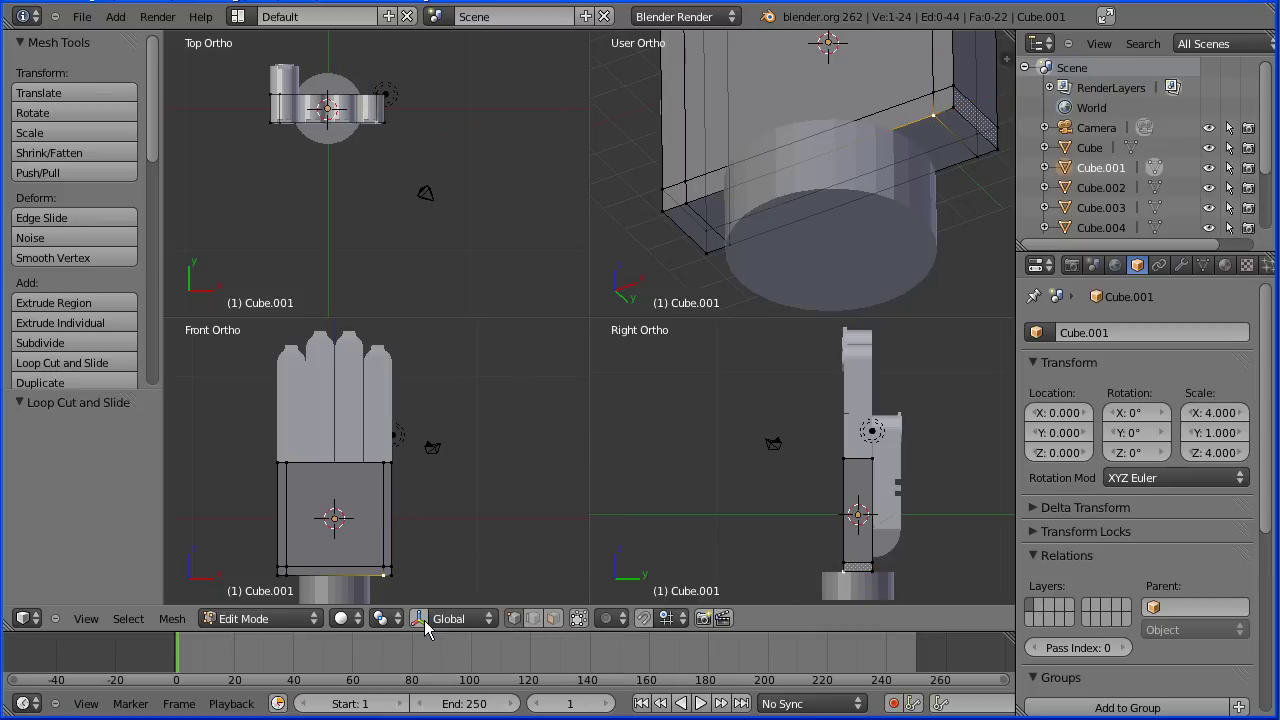
right_click(955, 106, "shift")
left_click(172, 618)
mouse_move(208, 367)
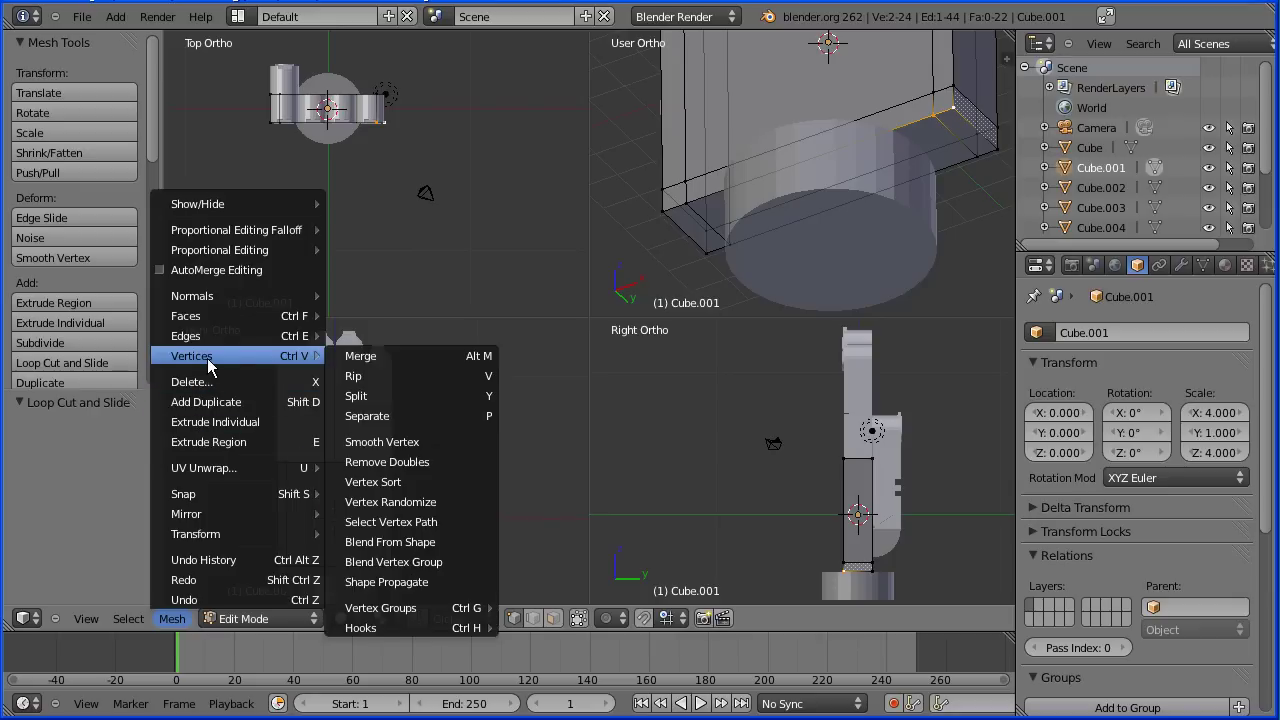
left_click(457, 355)
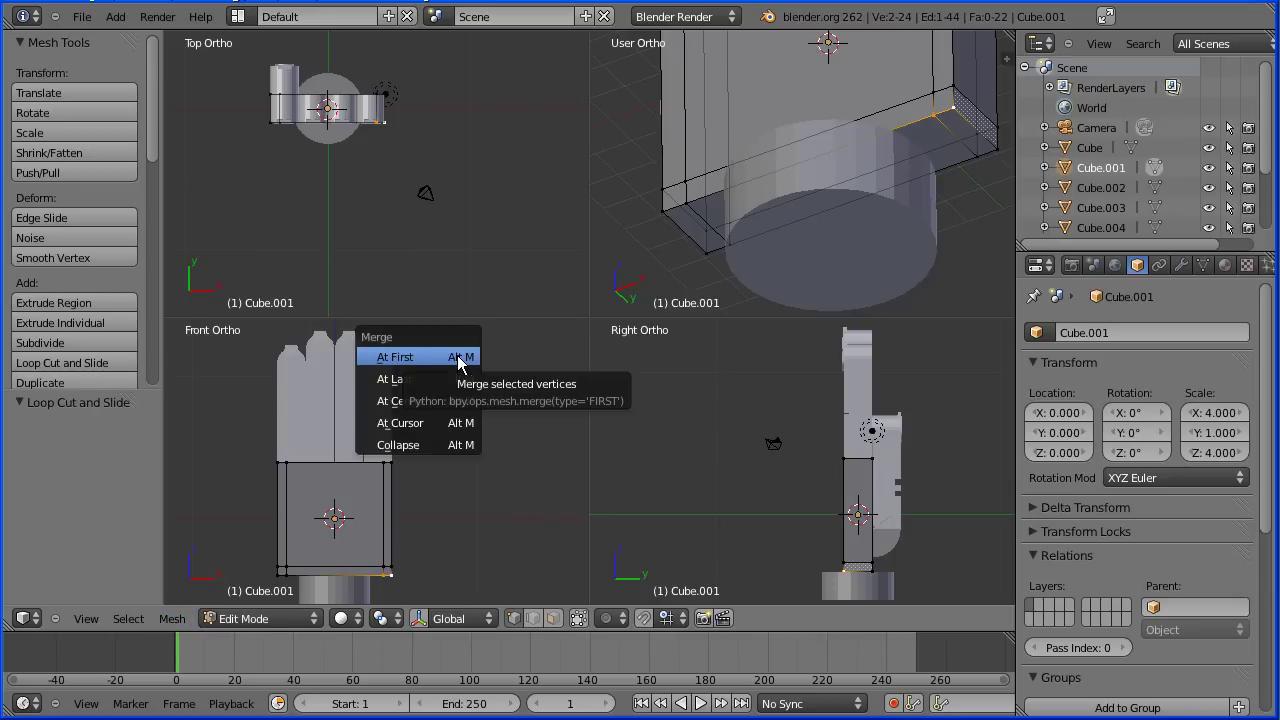
left_click(433, 356)
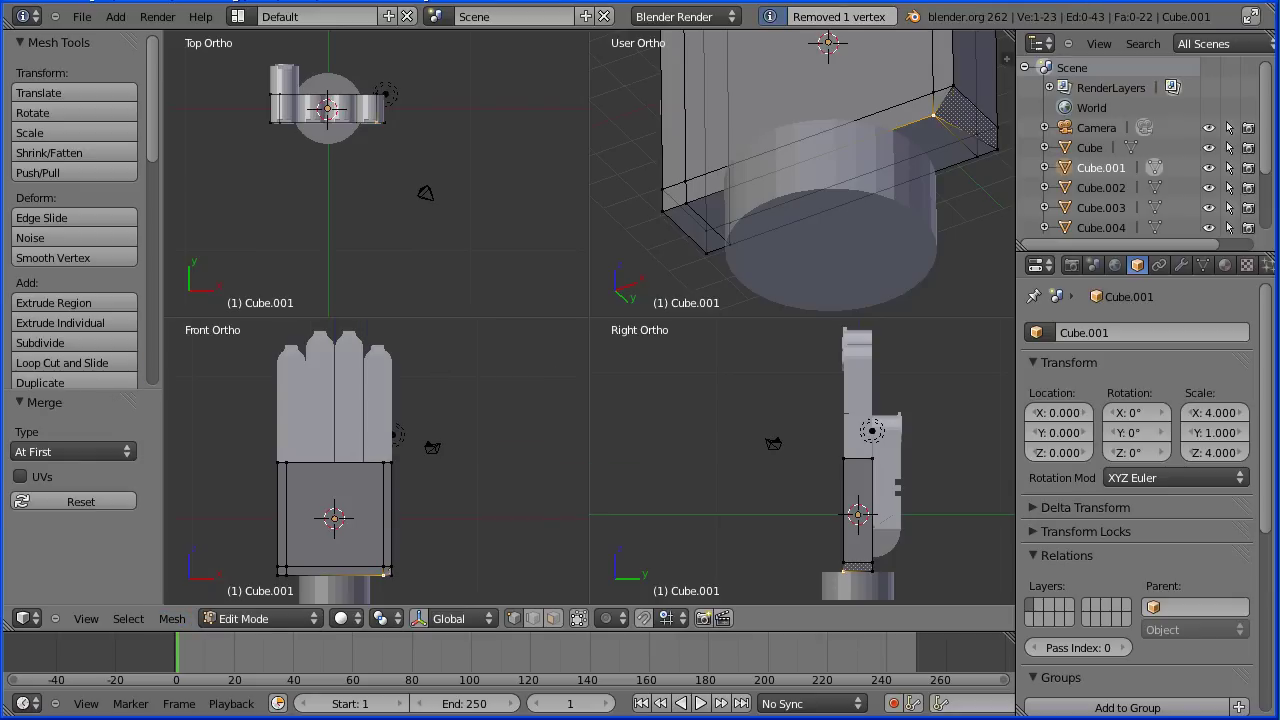
Merge two more corner vertex pairs, including the palm's left corner, each at the first vertex with Alt+M.
right_click(990, 150)
right_click(986, 149, "shift")
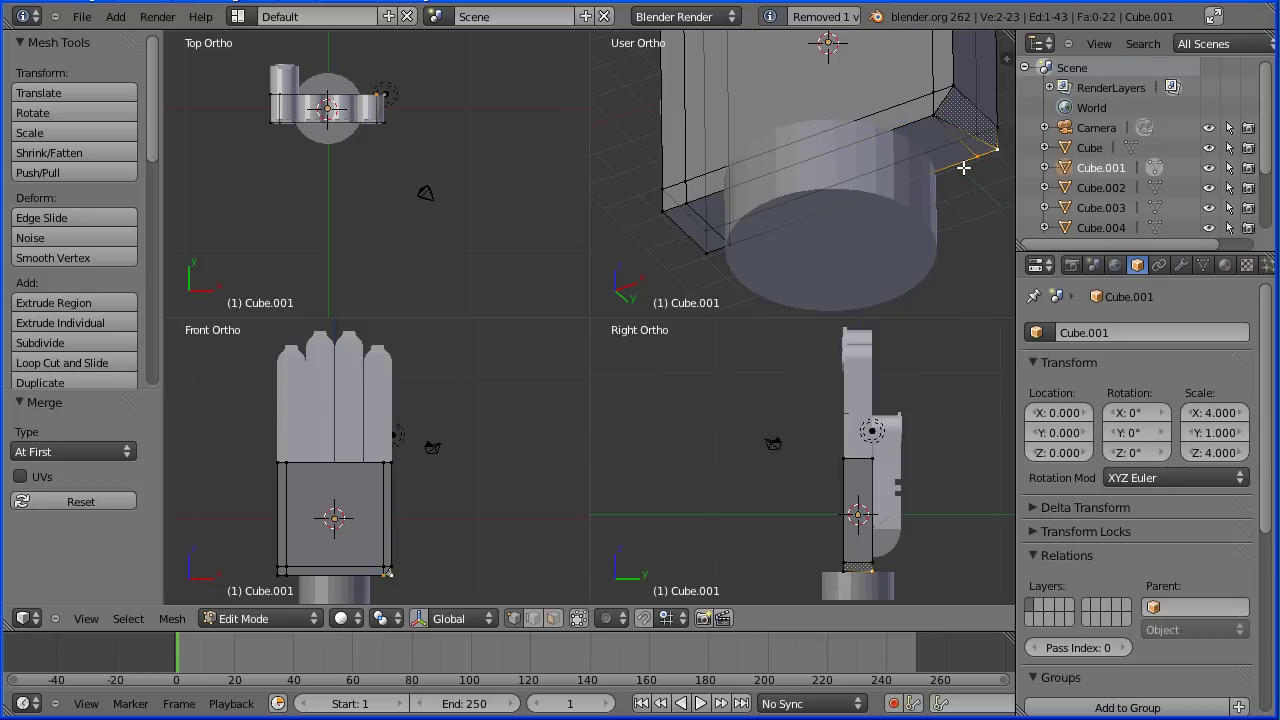
key("alt+m")
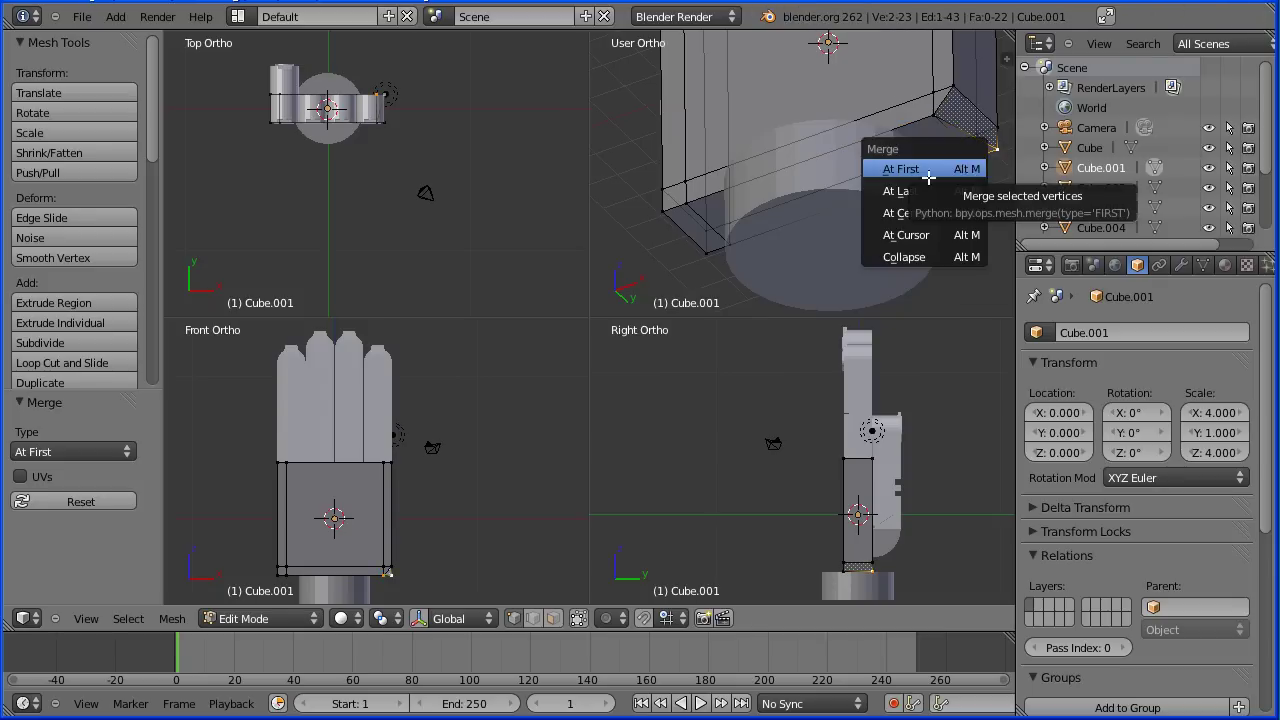
left_click(963, 168)
right_click(685, 200)
right_click(661, 212, "shift")
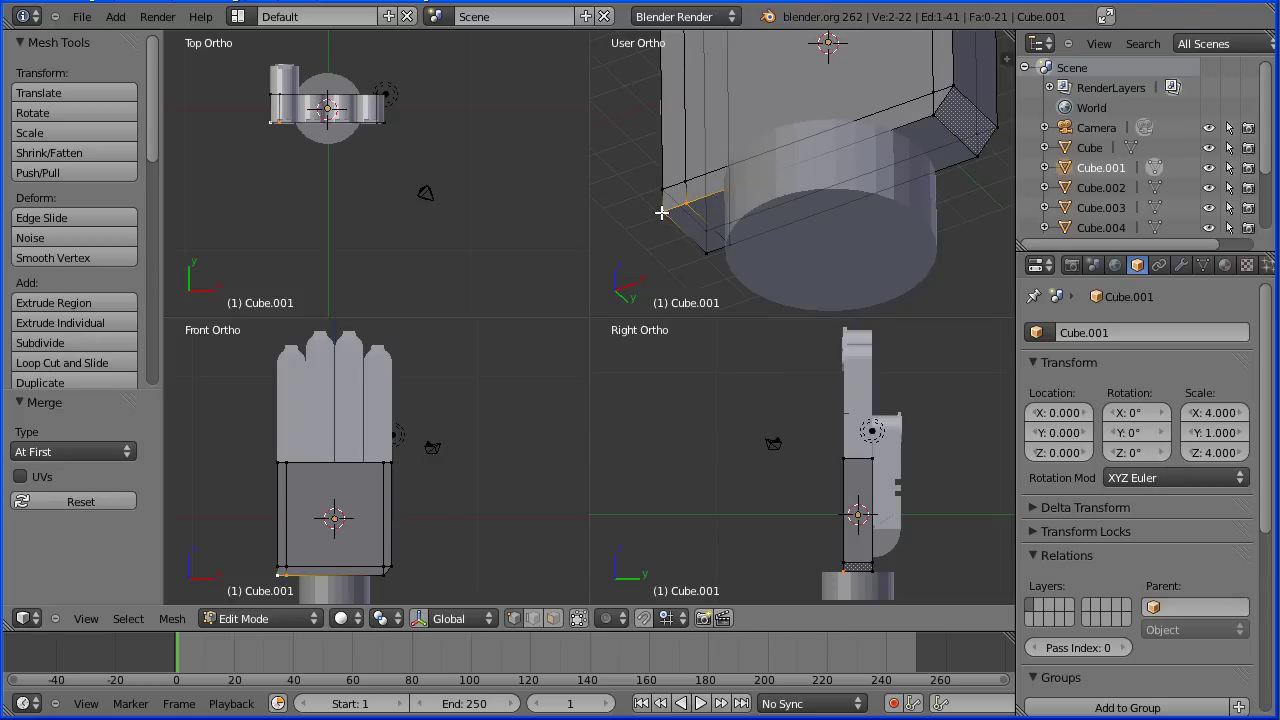
key("alt+m")
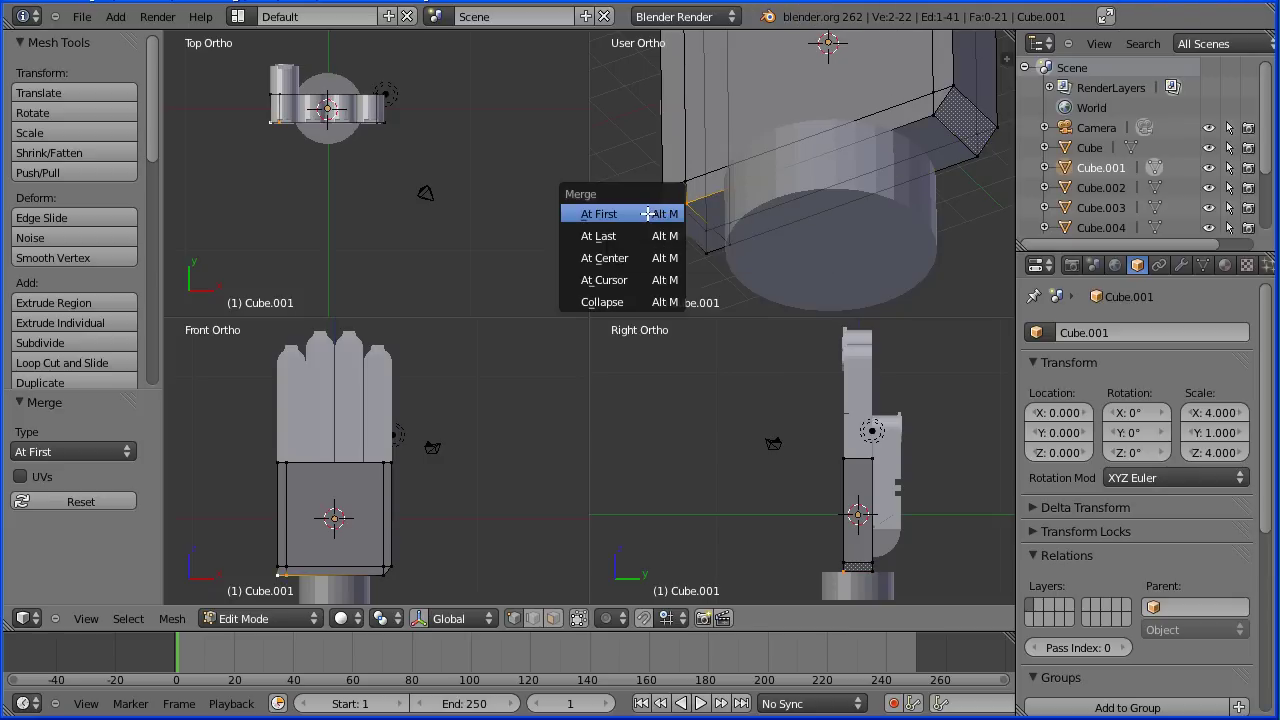
left_click(661, 212)
Merge the final palm corner vertex pair and leave Edit Mode.
right_click(732, 242)
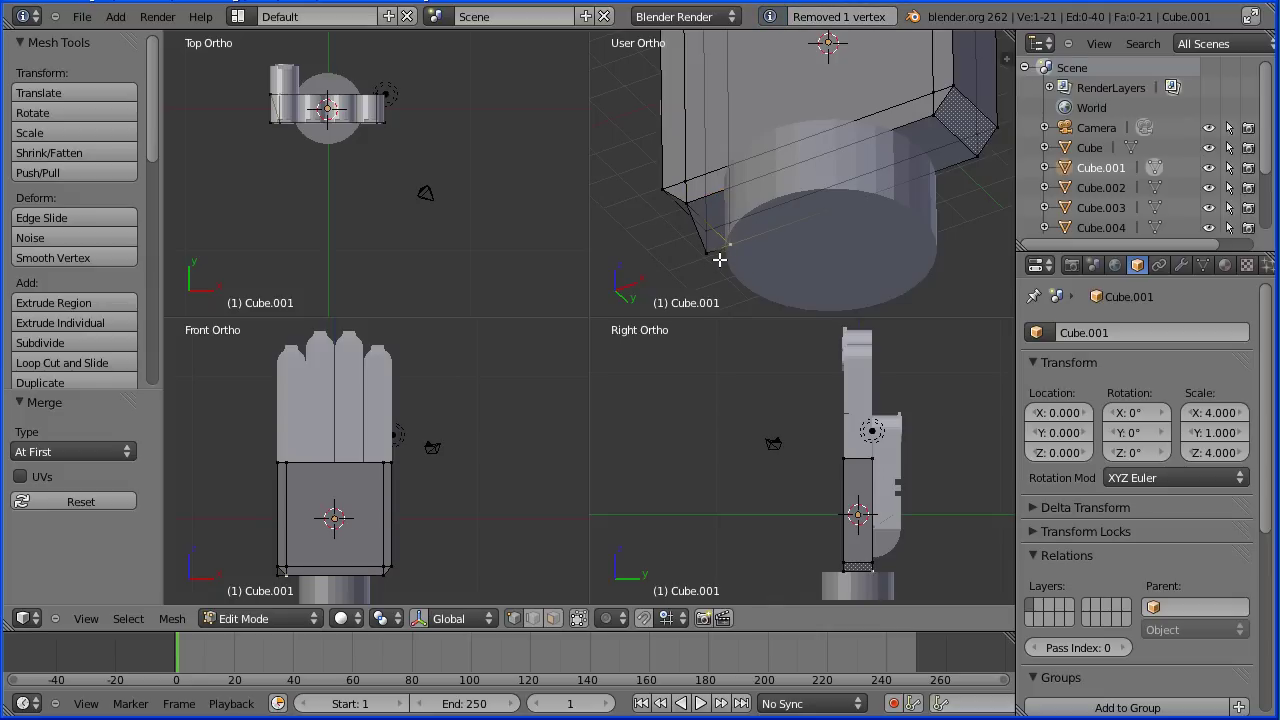
right_click(703, 251, "shift")
key("alt+m")
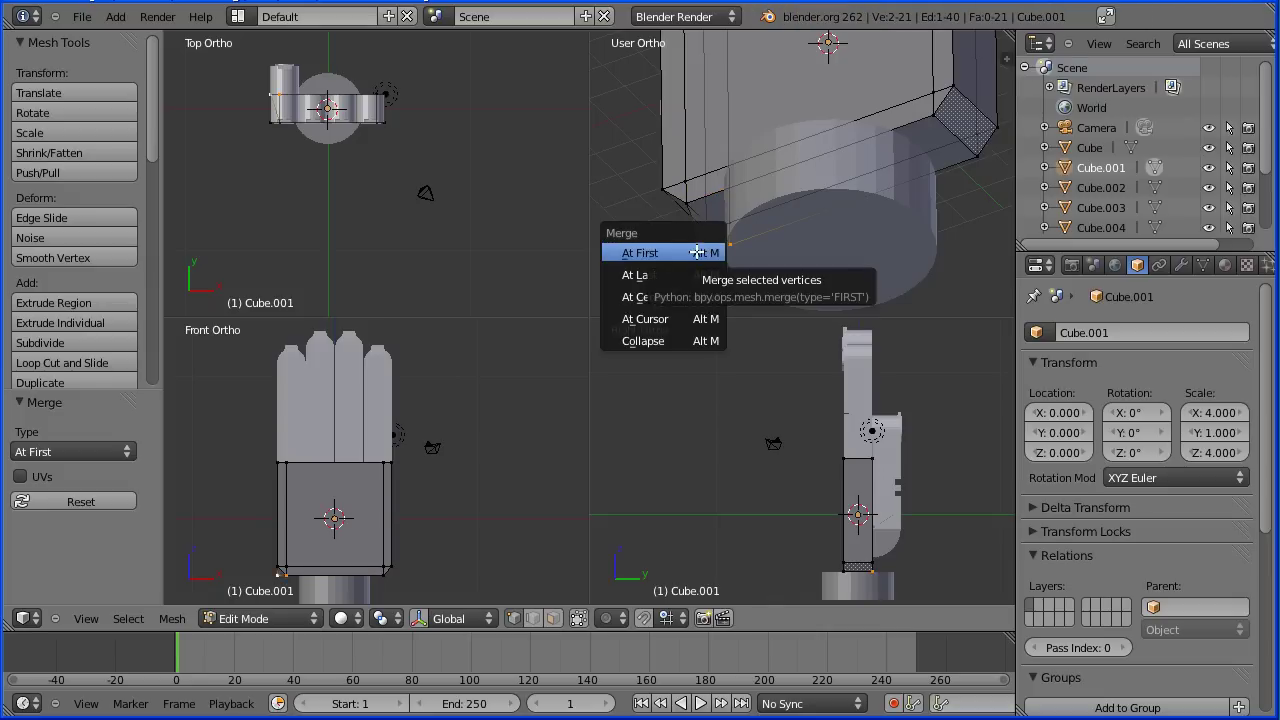
left_click(682, 250)
key("Tab")
key("Tab")
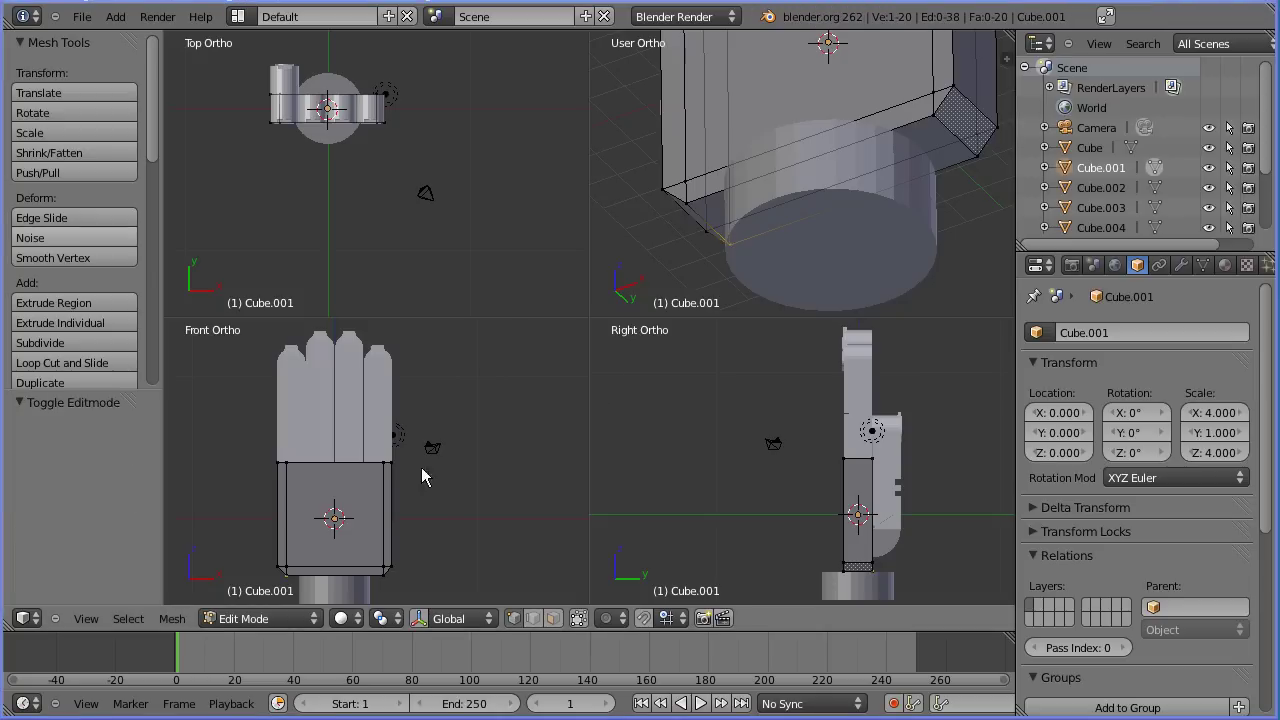
In Object Mode, select all mesh objects by type and join them into Cube.001.
left_click(248, 619)
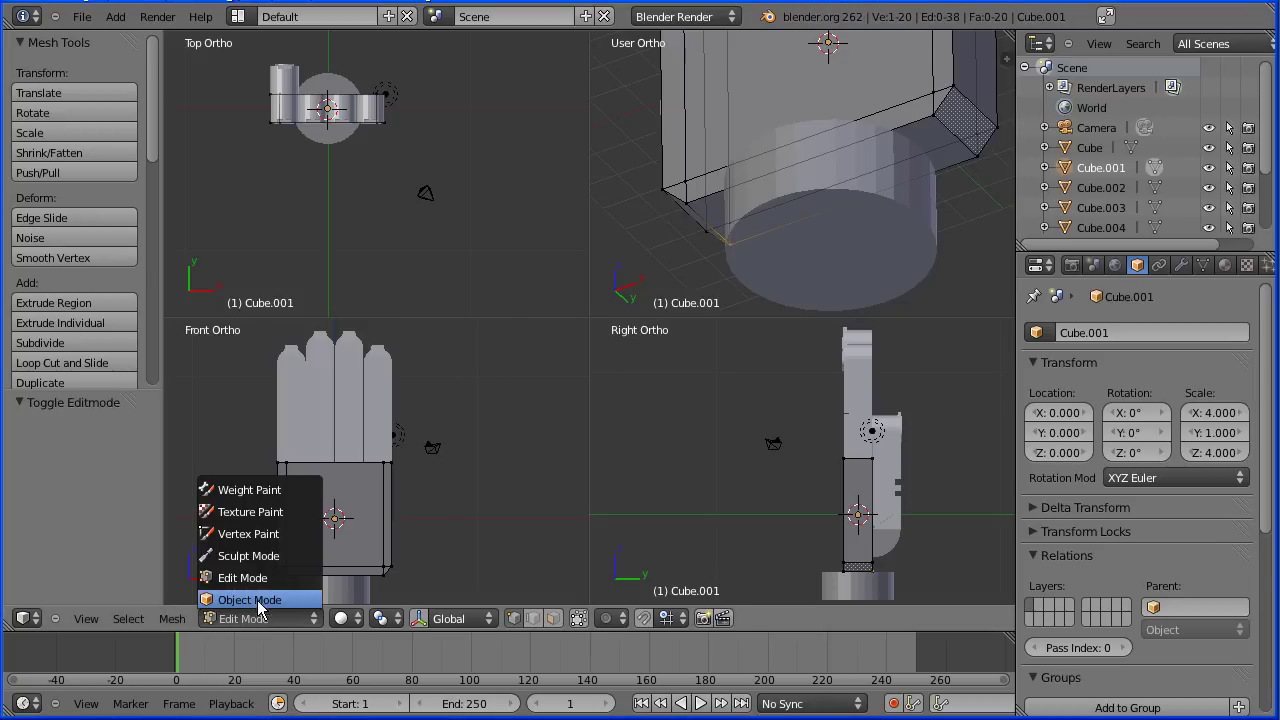
left_click(258, 601)
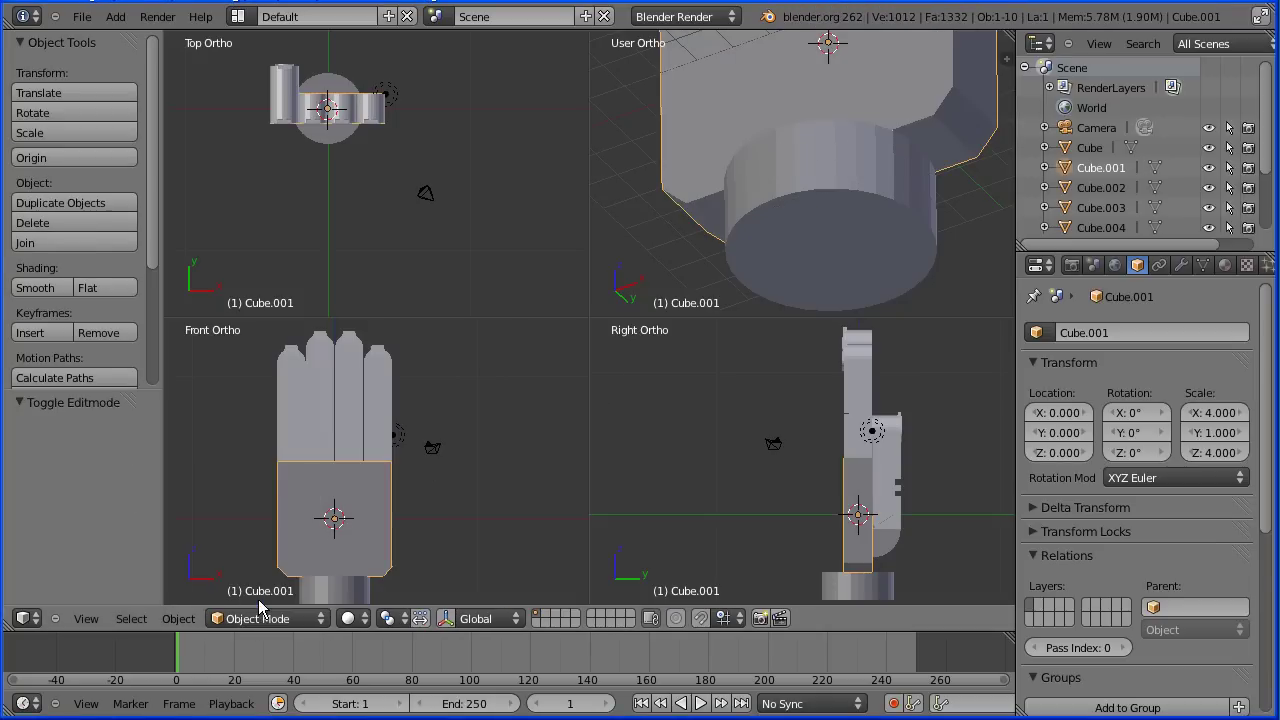
left_click(131, 619)
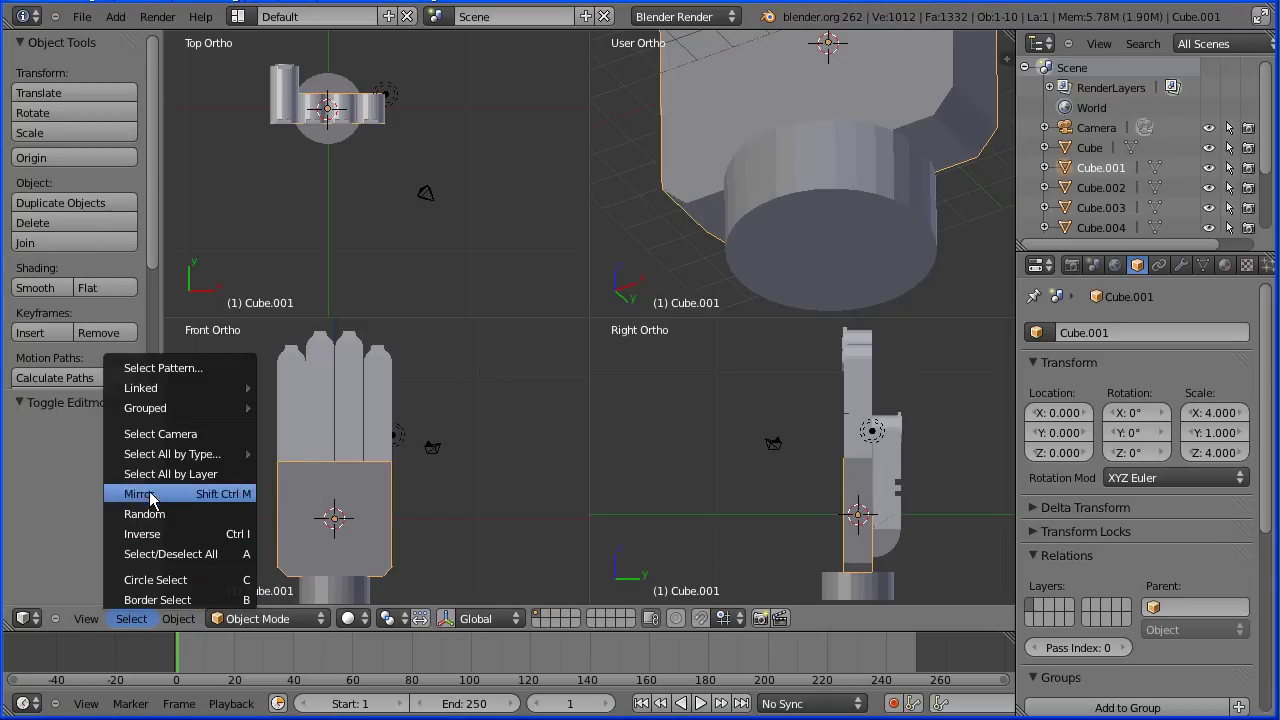
mouse_move(168, 458)
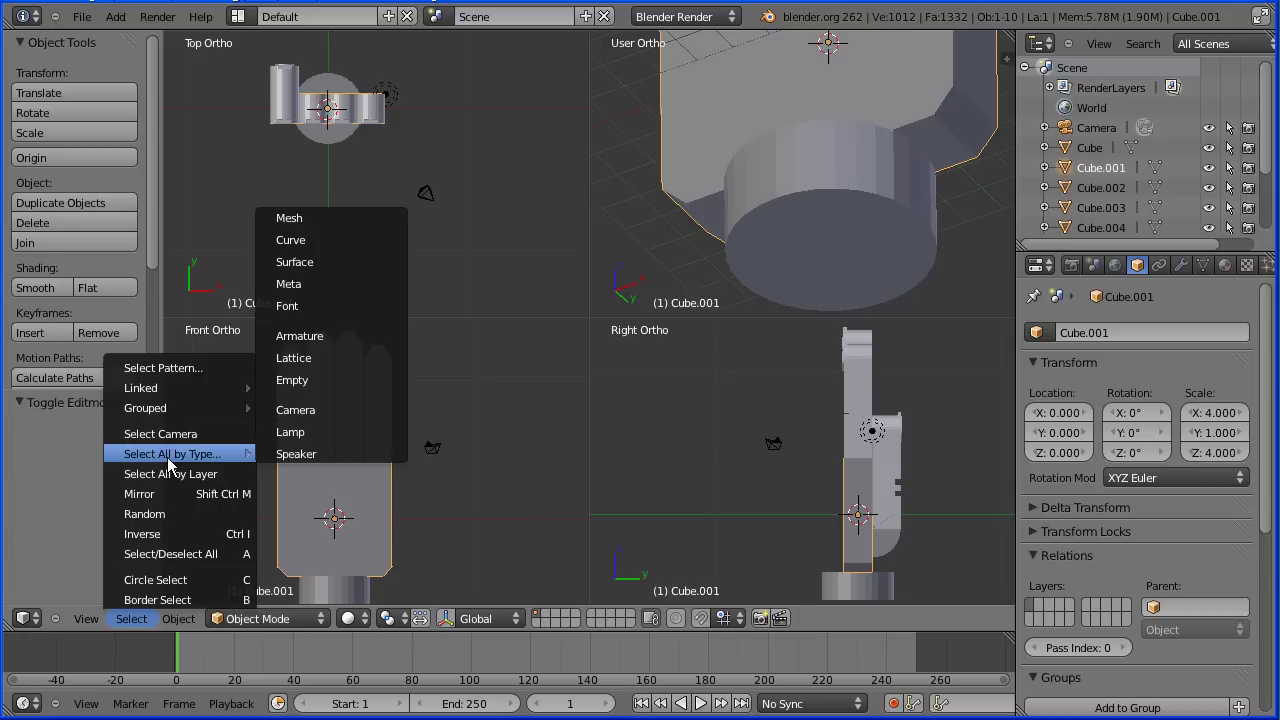
left_click(309, 217)
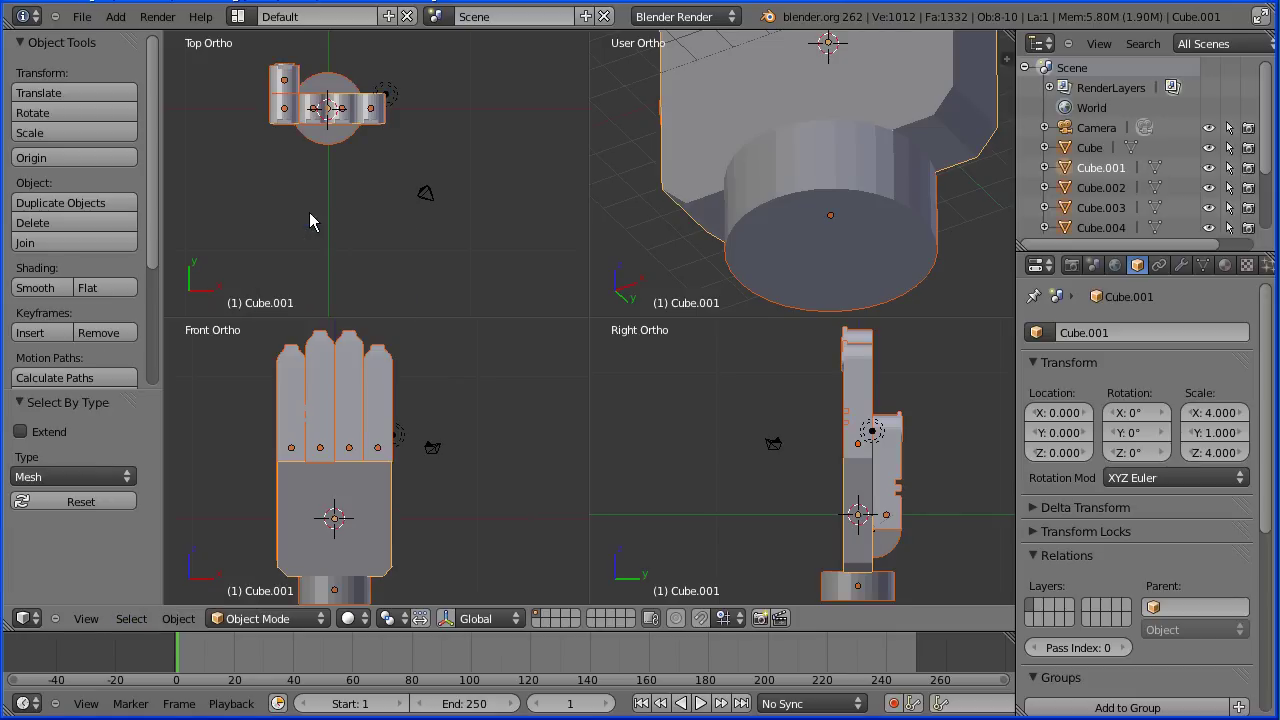
left_click(105, 243)
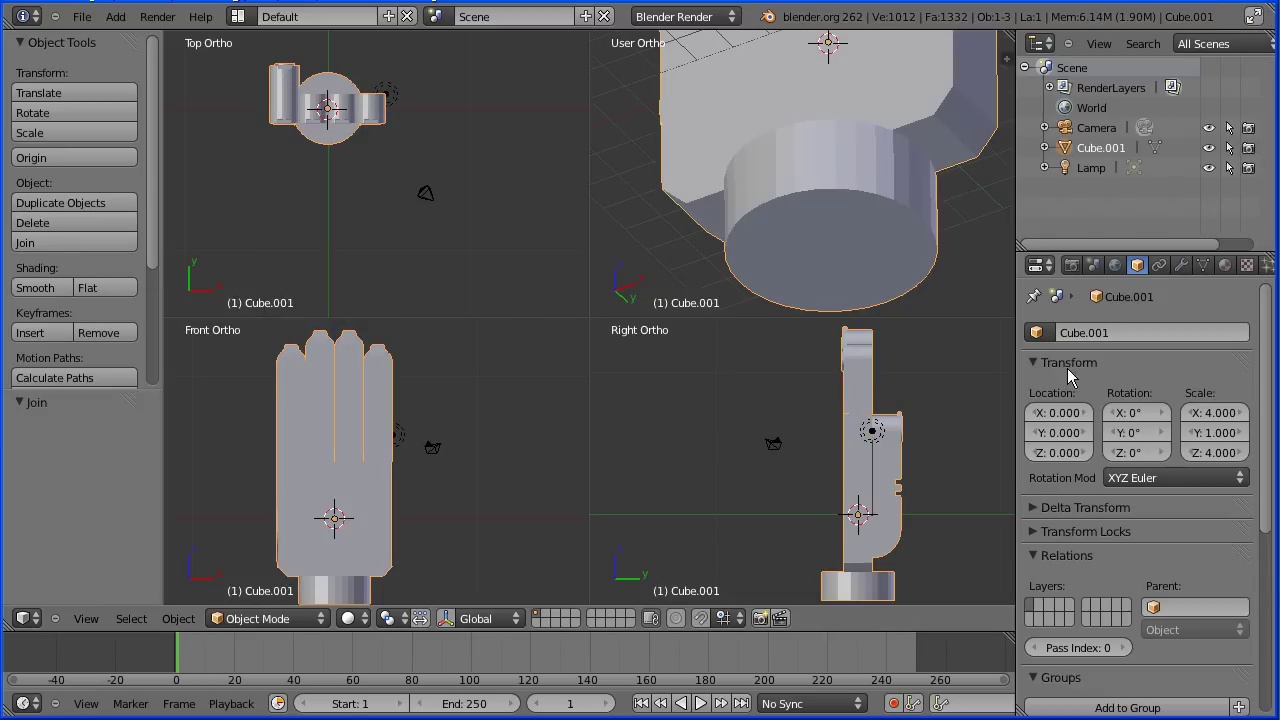
Rename the joined object Cube.001 to 'hand'.
left_click(1095, 334)
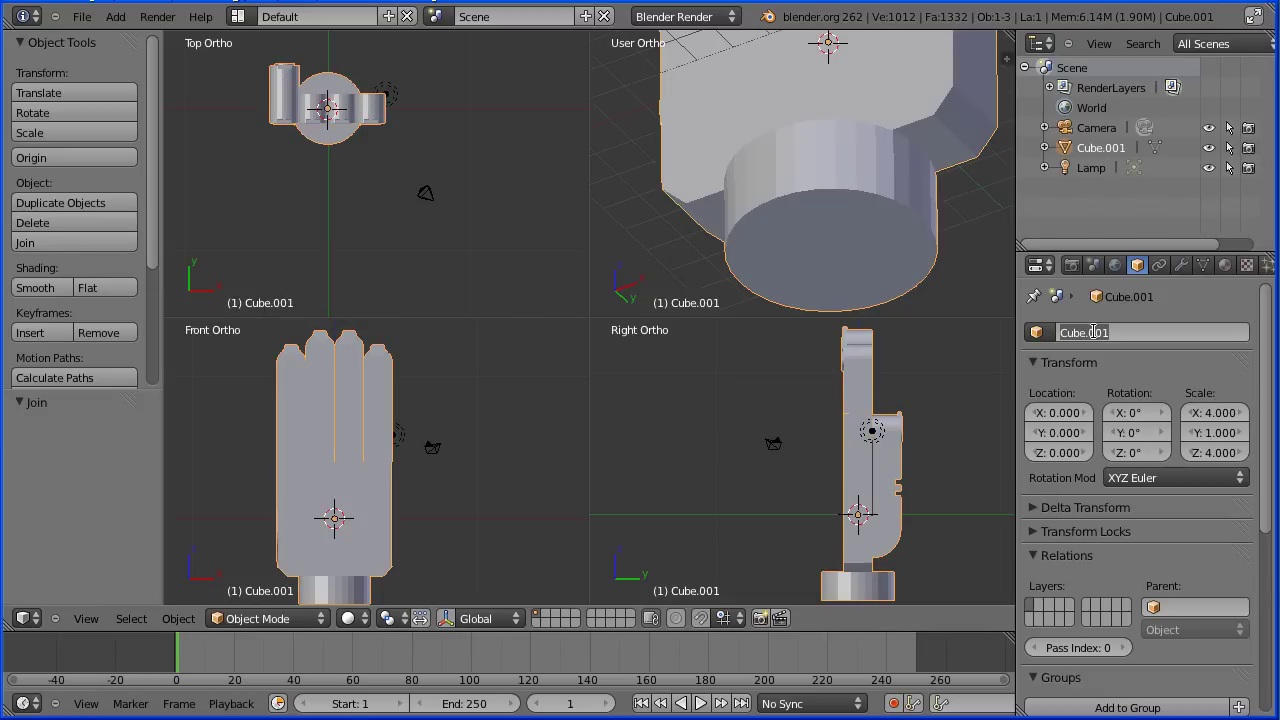
type("hand")
left_click(1225, 264)
Make the material's diffuse colour gold (R 0.8, G 0.455, B 0) and apply smooth shading.
left_click(1225, 264)
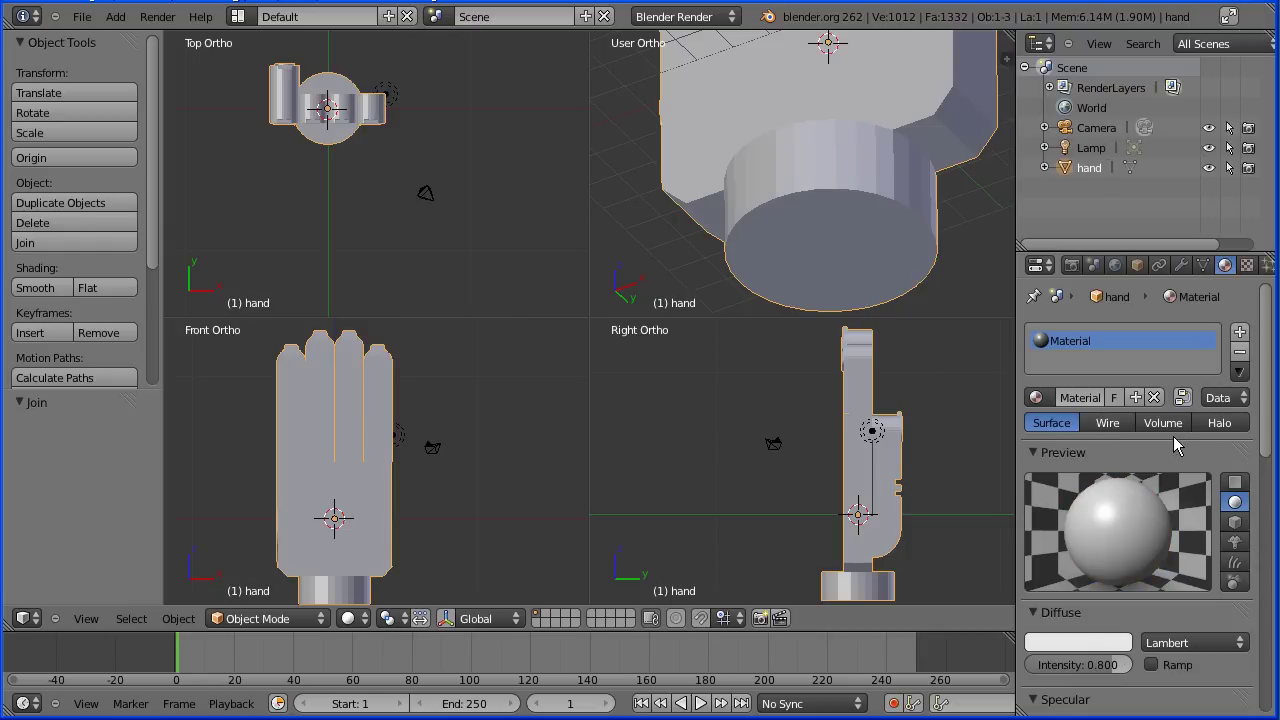
left_click(1076, 643)
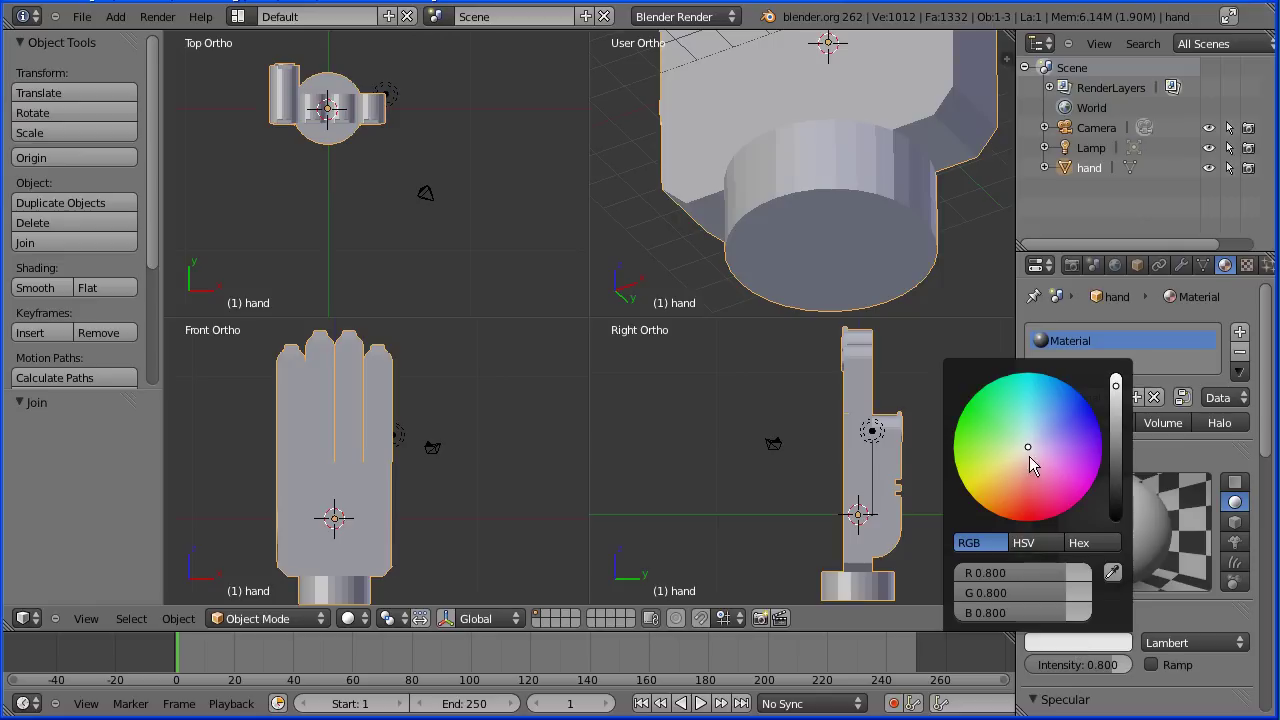
left_click_drag(1029, 448, 986, 512)
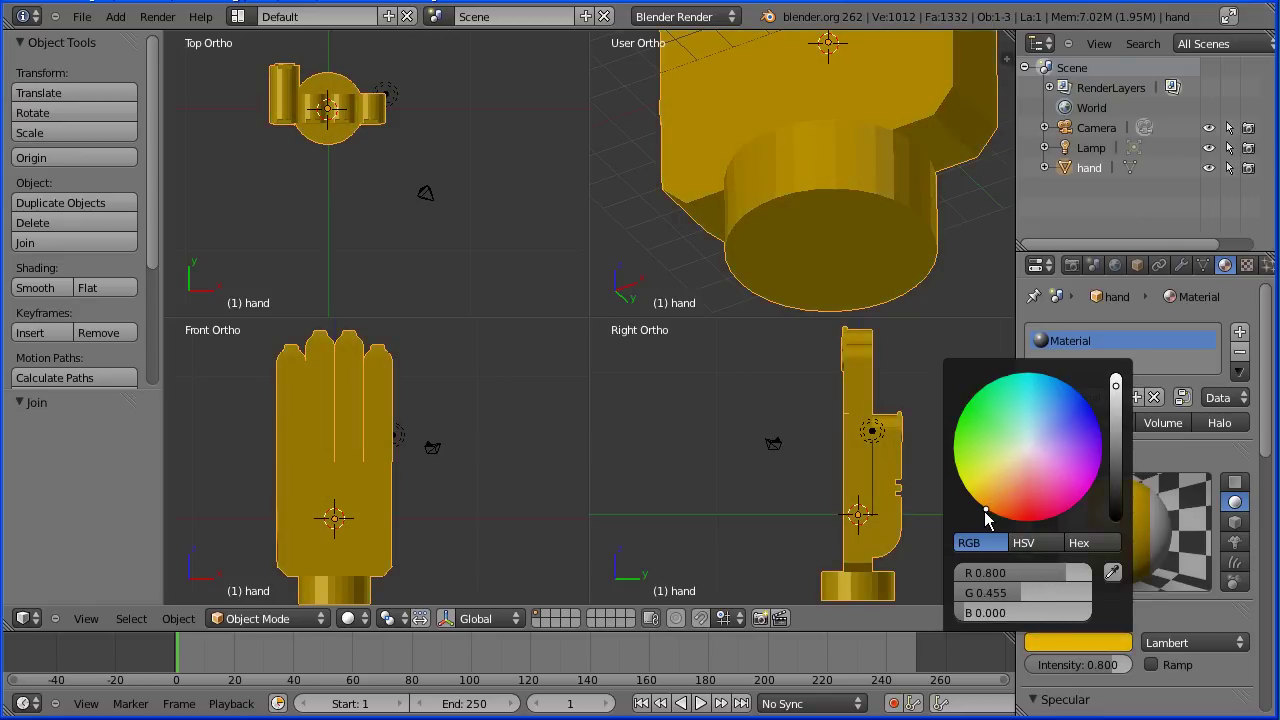
left_click(47, 287)
left_click(47, 287)
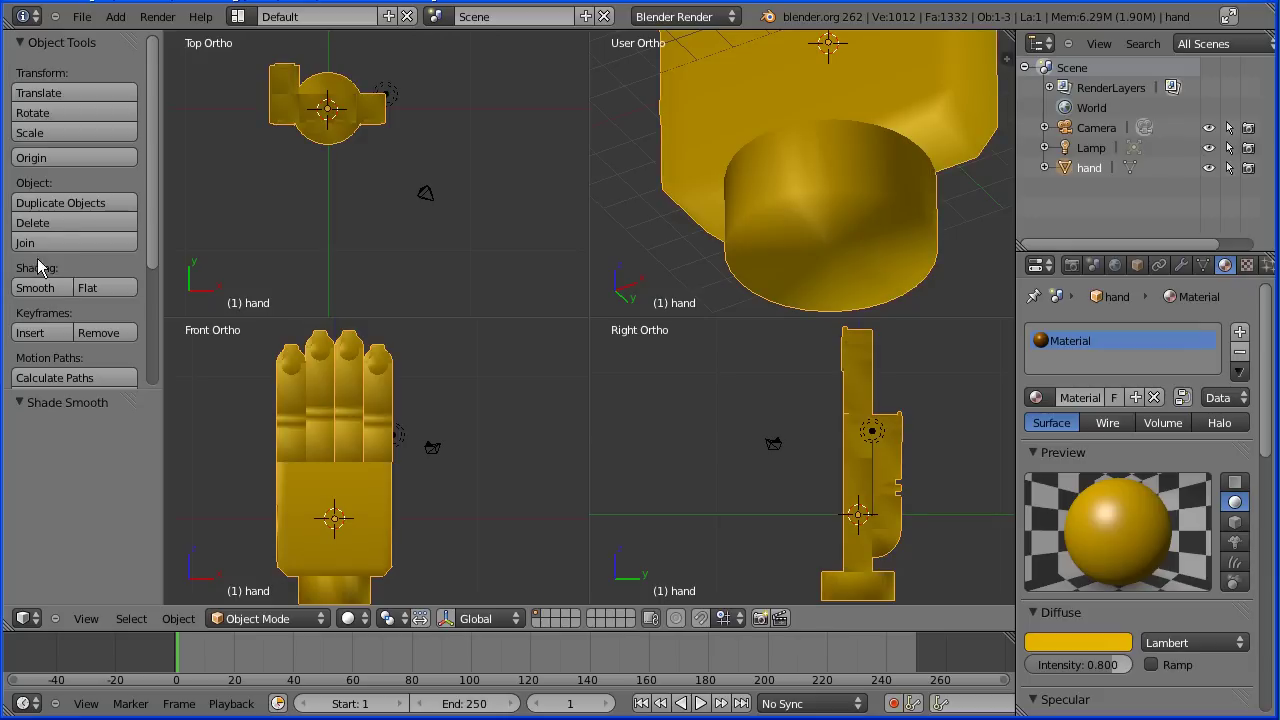